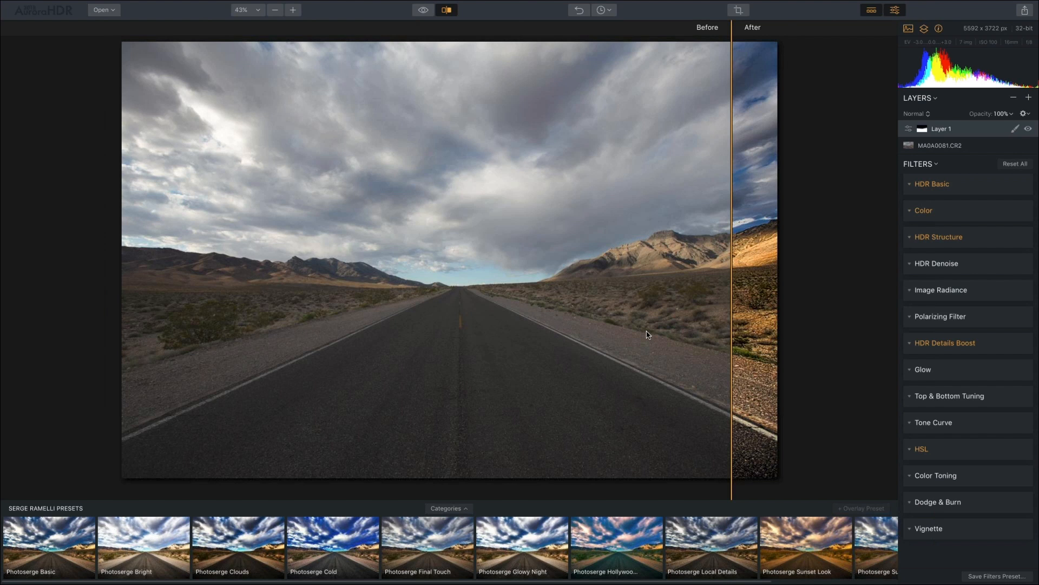
Compare the original and edited desert road photo by moving the before/after divider across the image
left_click_drag(731, 326, 324, 328)
left_click_drag(458, 333, 634, 328)
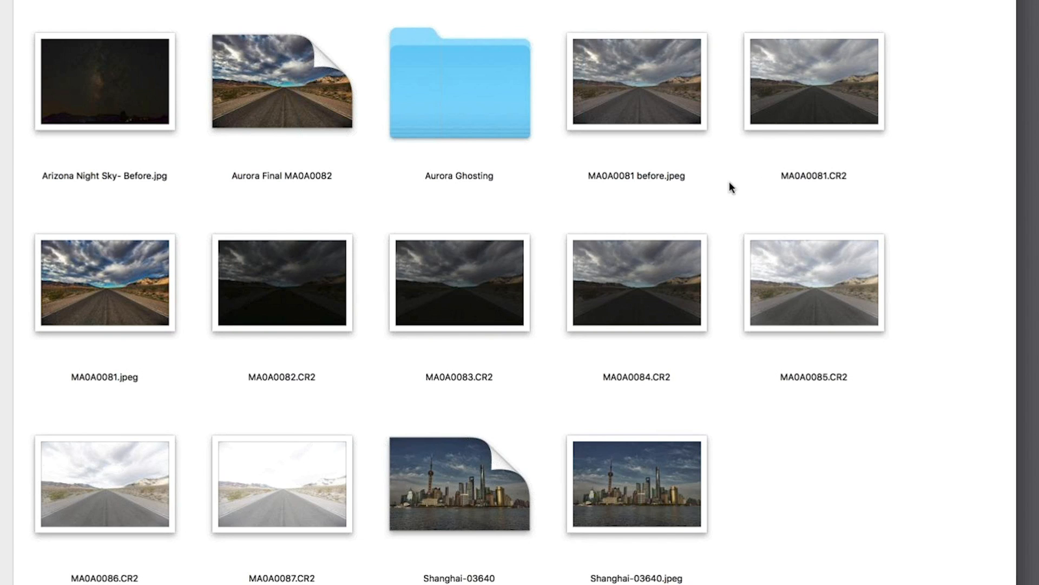
Select the seven raw brackets MA0A0081.CR2 through MA0A0087.CR2 in Finder and open them in Aurora HDR 2018
left_click(801, 119)
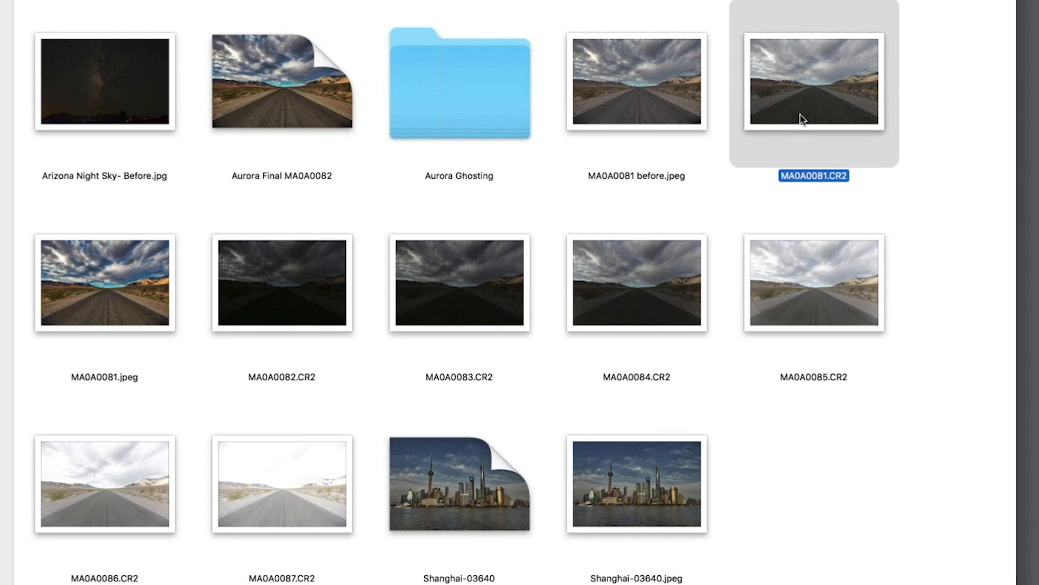
left_click(296, 314, "super")
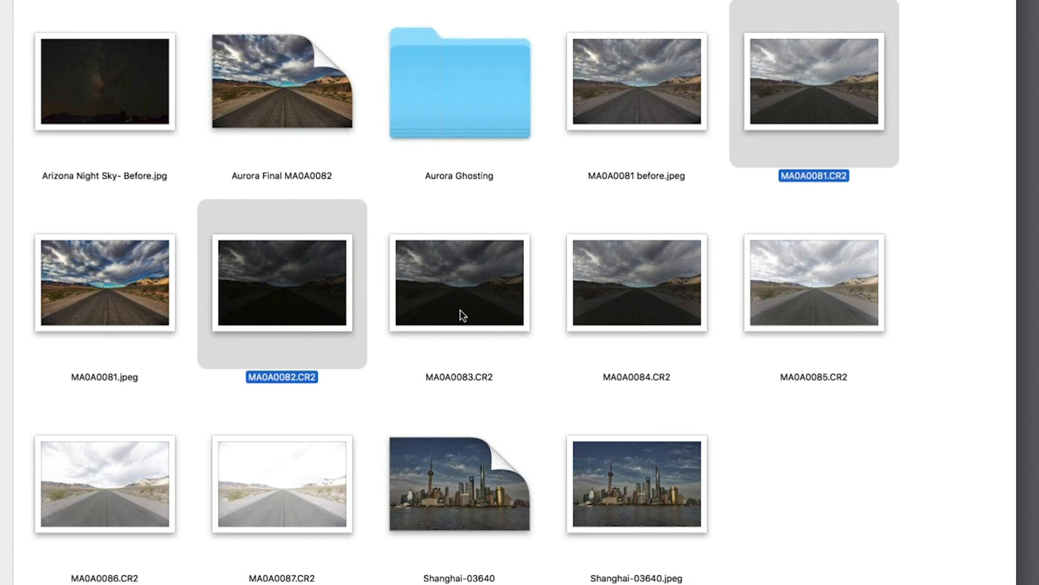
left_click(471, 313, "super")
left_click(658, 324, "super")
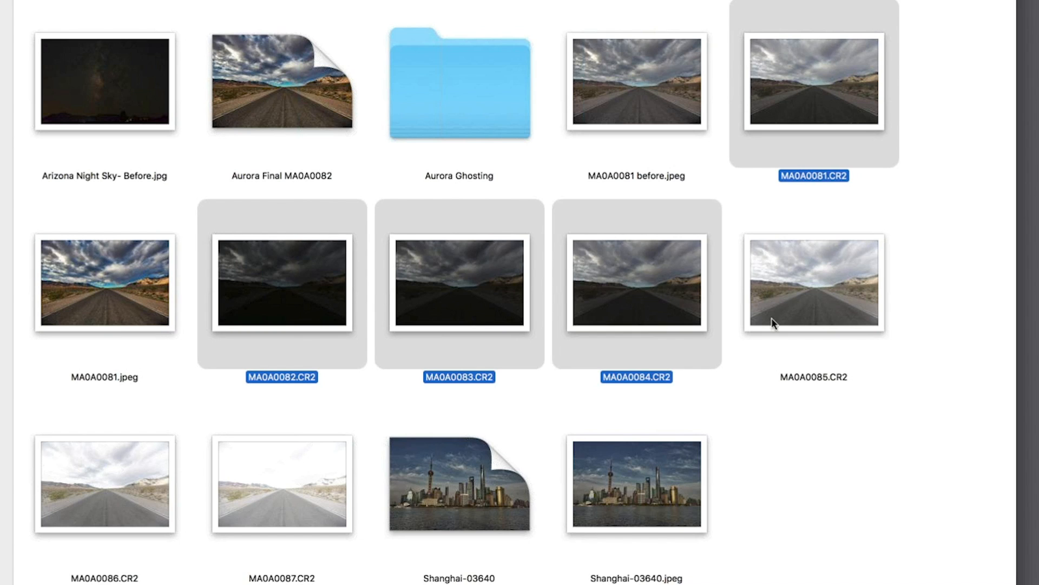
left_click(842, 304, "super")
left_click(136, 507, "super")
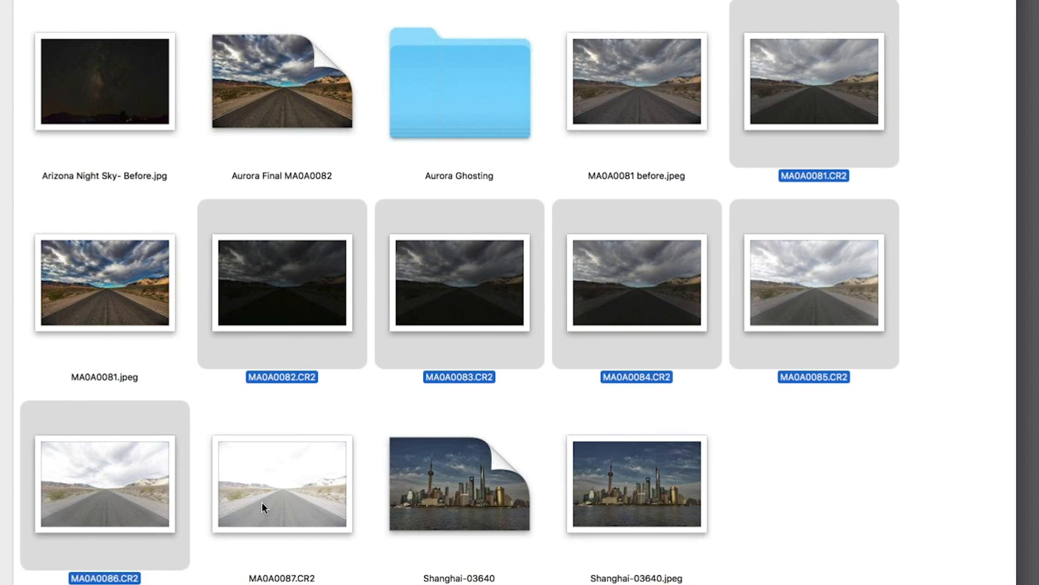
left_click(296, 502, "super")
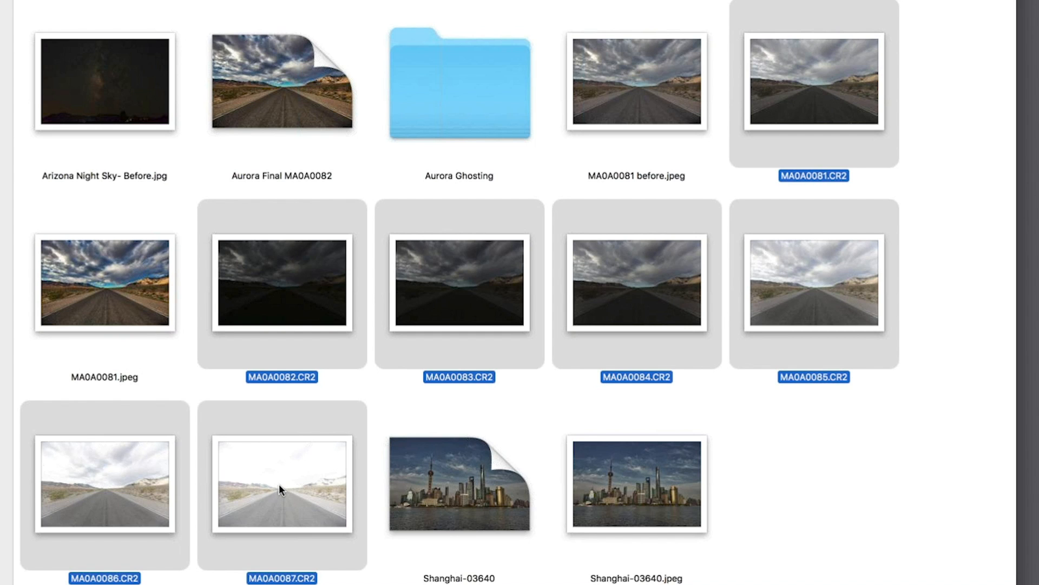
left_click_drag(278, 483, 273, 558)
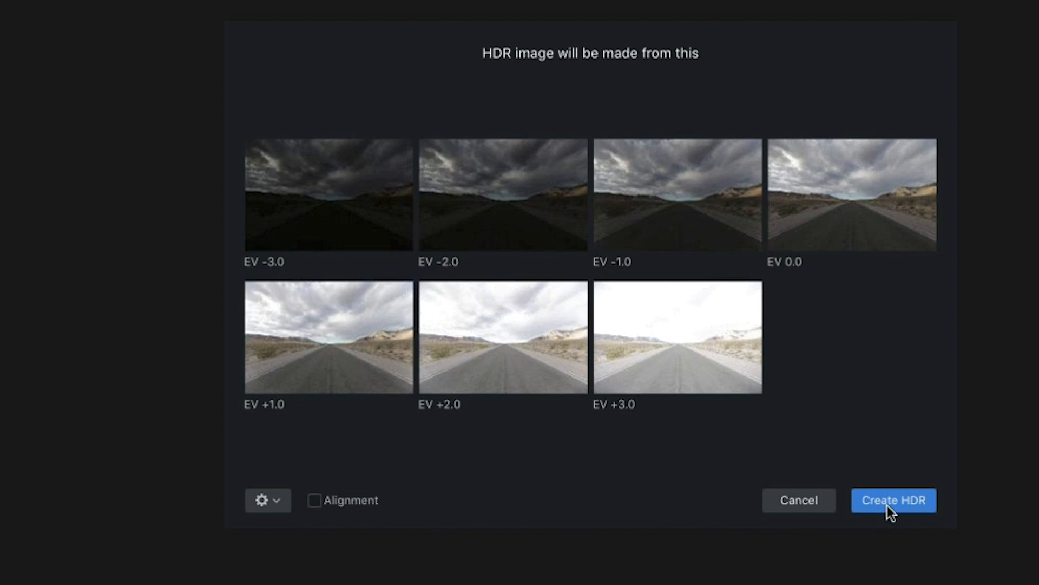
Enable Alignment for the bracket merge and open the additional HDR merge settings
left_click(314, 500)
left_click(269, 500)
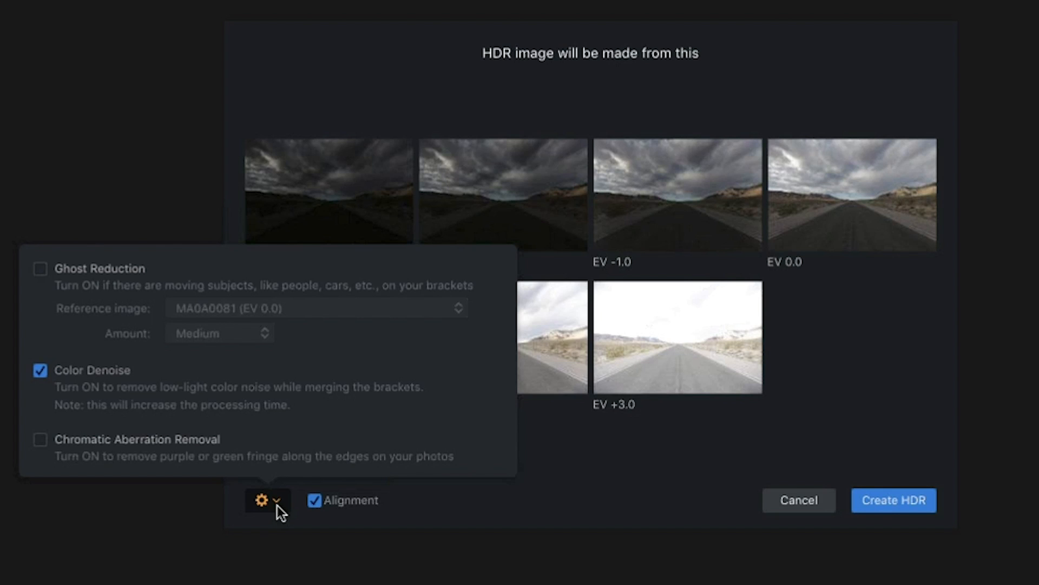
Try out Ghost Reduction, review its reference image and amount options, and switch it off again
left_click(44, 271)
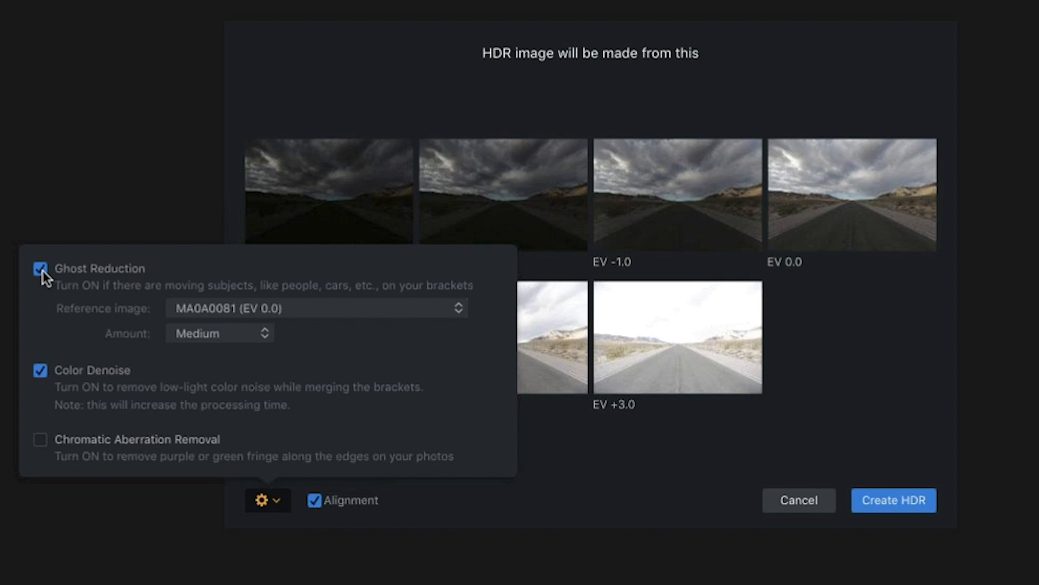
left_click(439, 307)
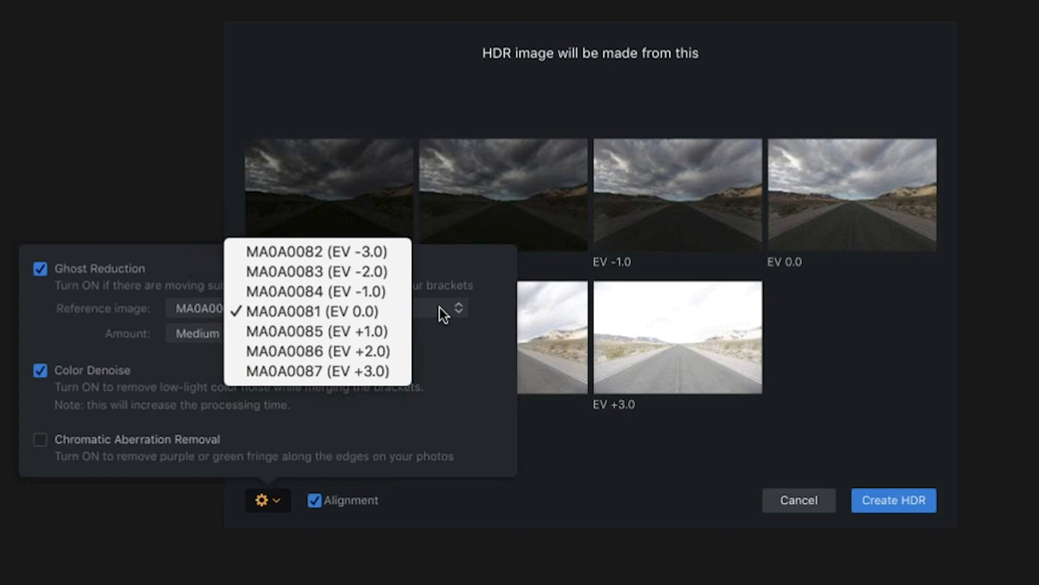
left_click(435, 359)
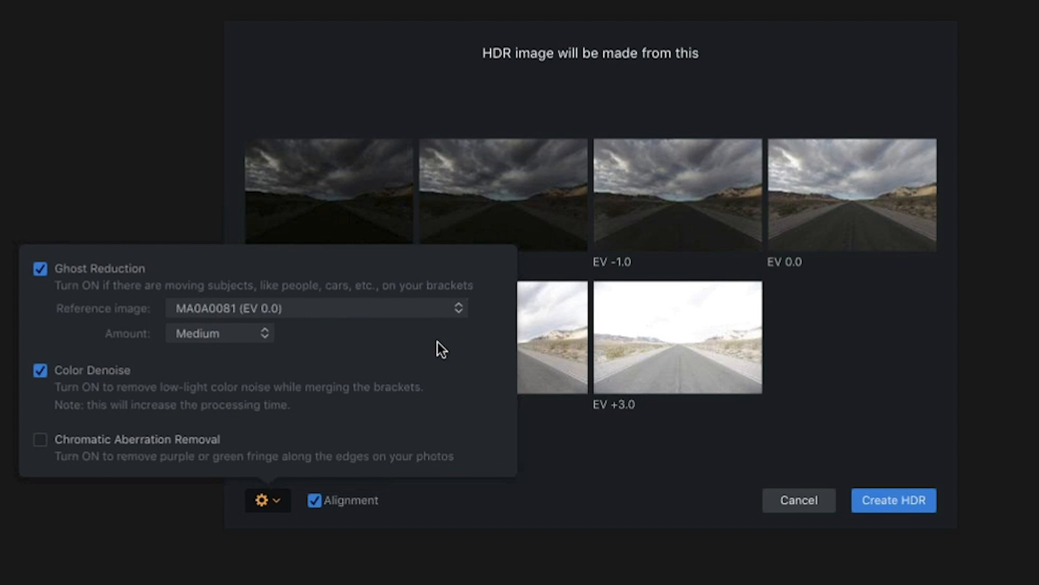
left_click(265, 338)
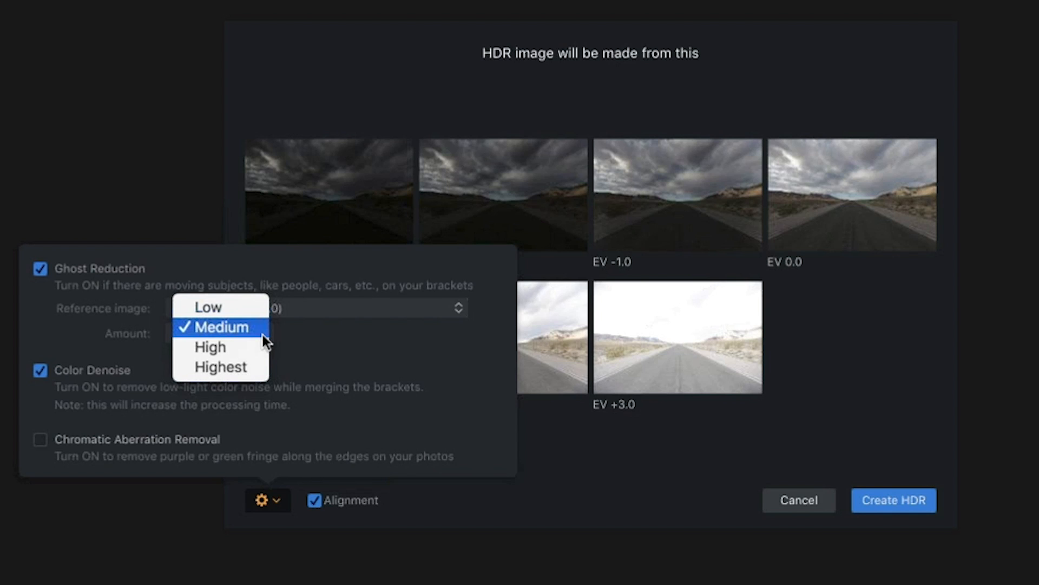
left_click(379, 357)
mouse_move(654, 228)
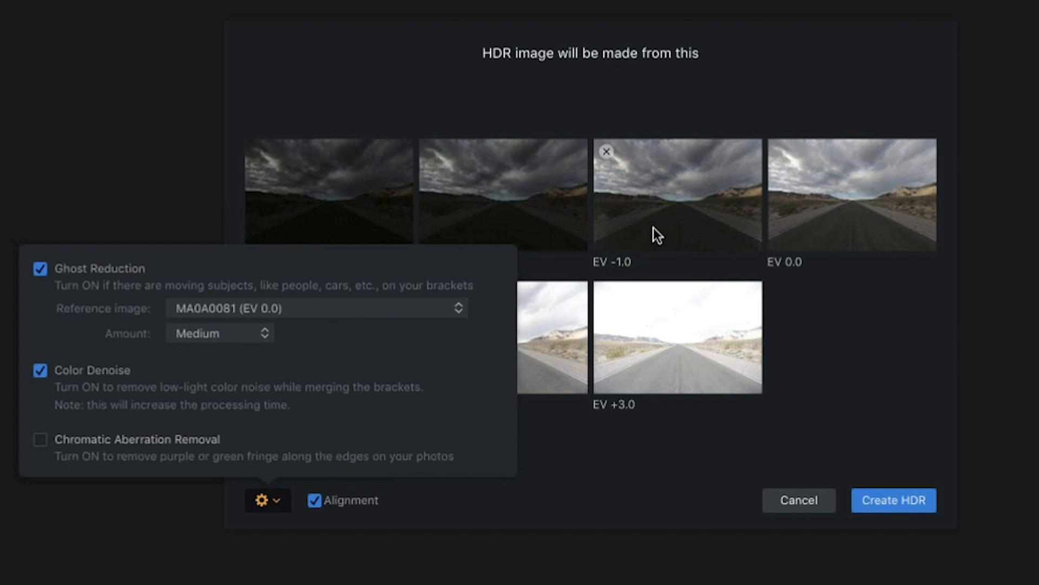
mouse_move(330, 187)
mouse_move(696, 170)
left_click(40, 270)
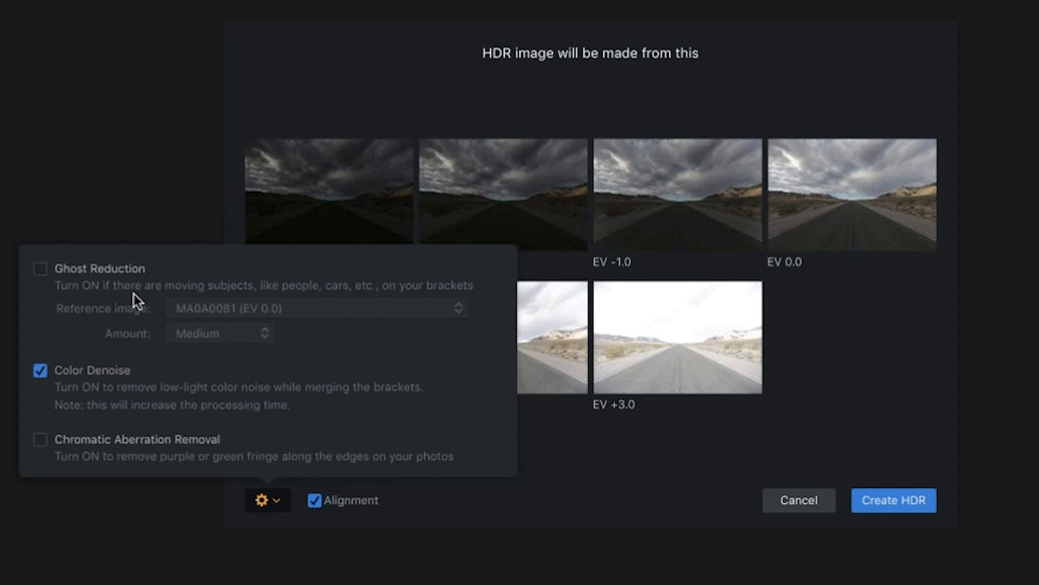
Close the merge settings and create the HDR image from the seven aligned brackets
left_click(622, 503)
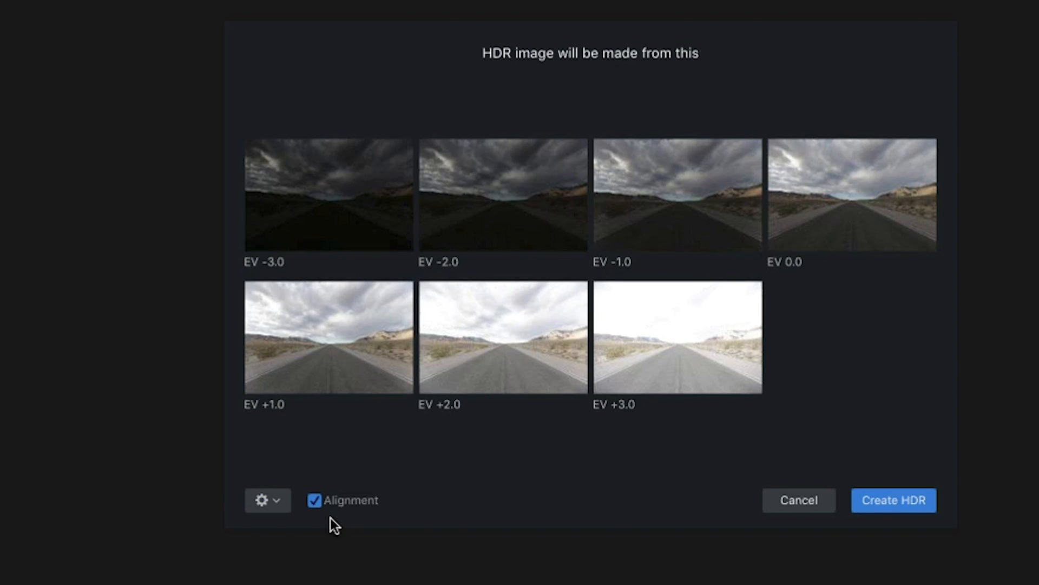
left_click(884, 502)
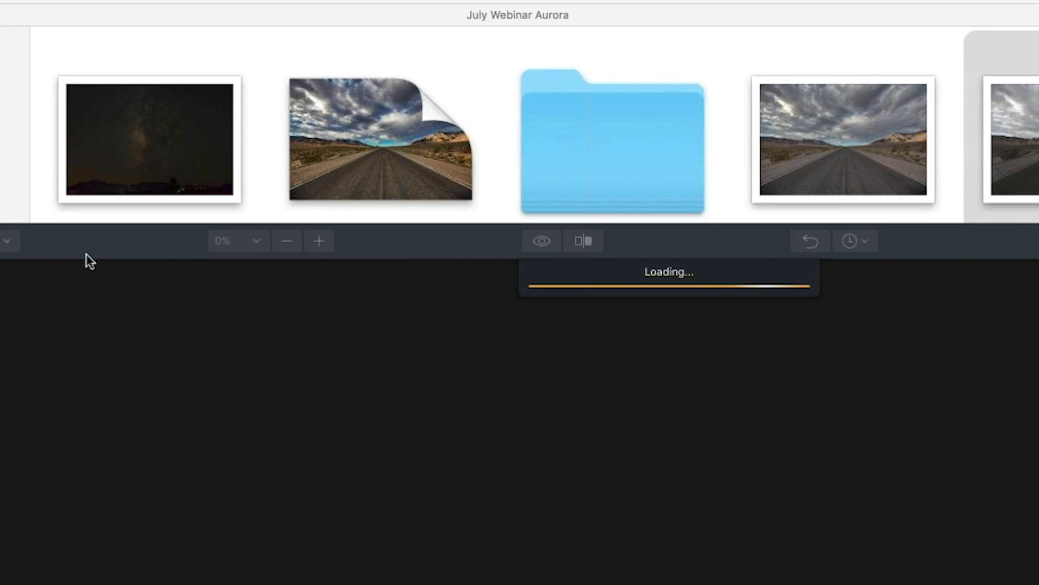
Switch to Finder, open the Aurora Ghosting folder, and preview the five portrait samples to compare the alignment and ghosting settings
left_click(185, 43)
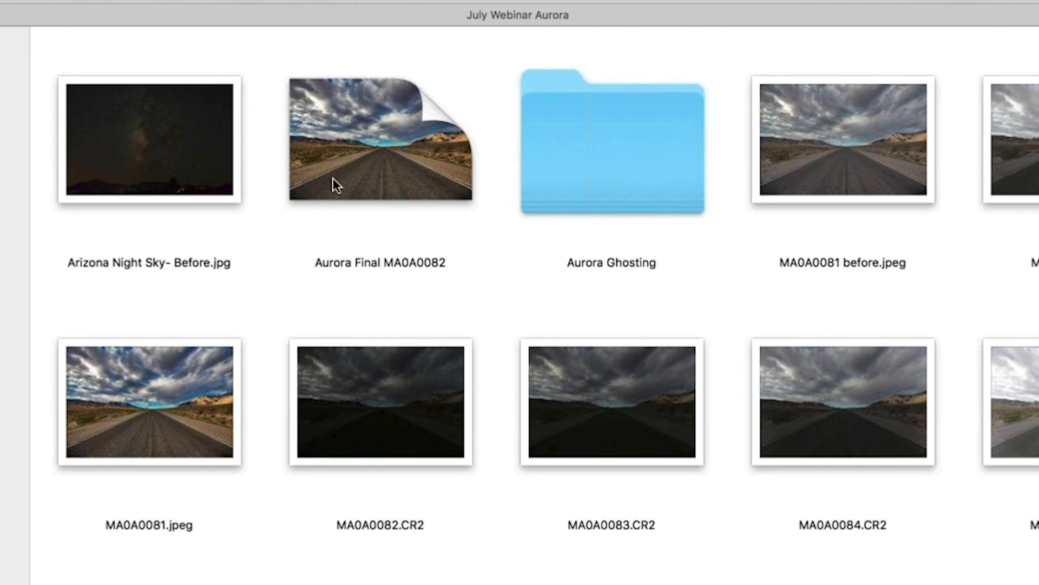
double_click(656, 157)
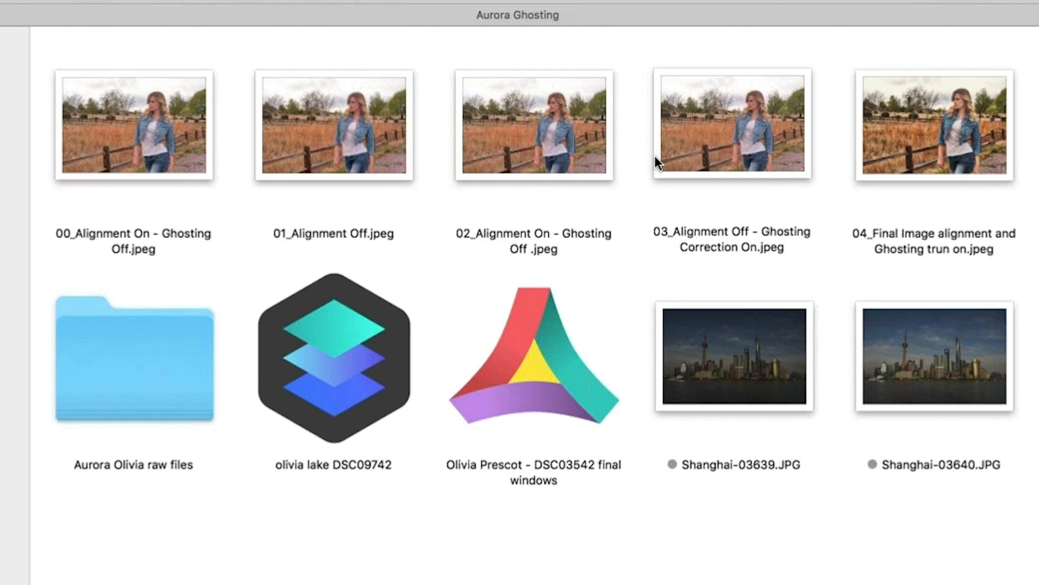
left_click_drag(139, 43, 905, 188)
key("space")
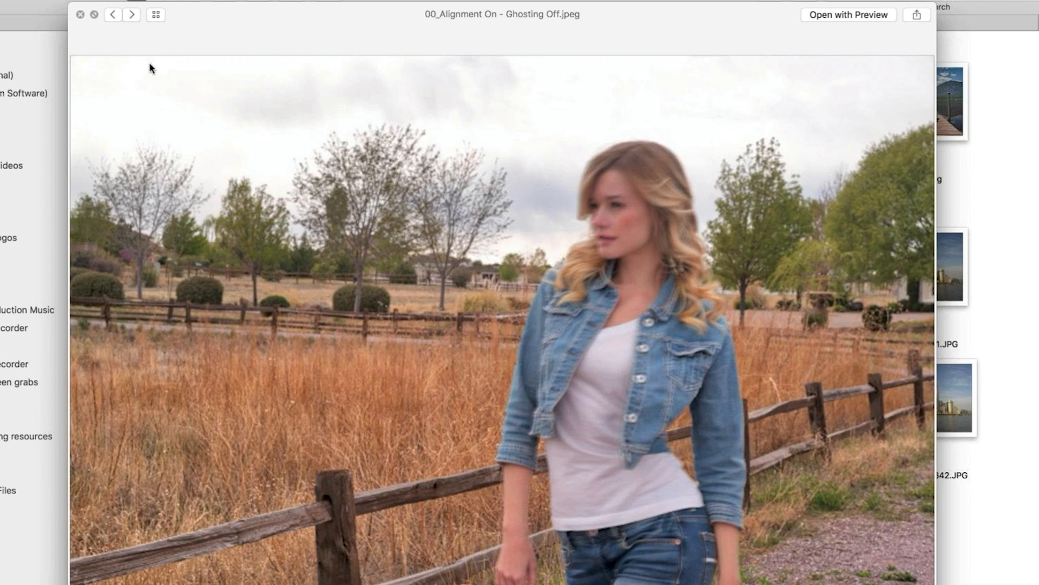
left_click(132, 17)
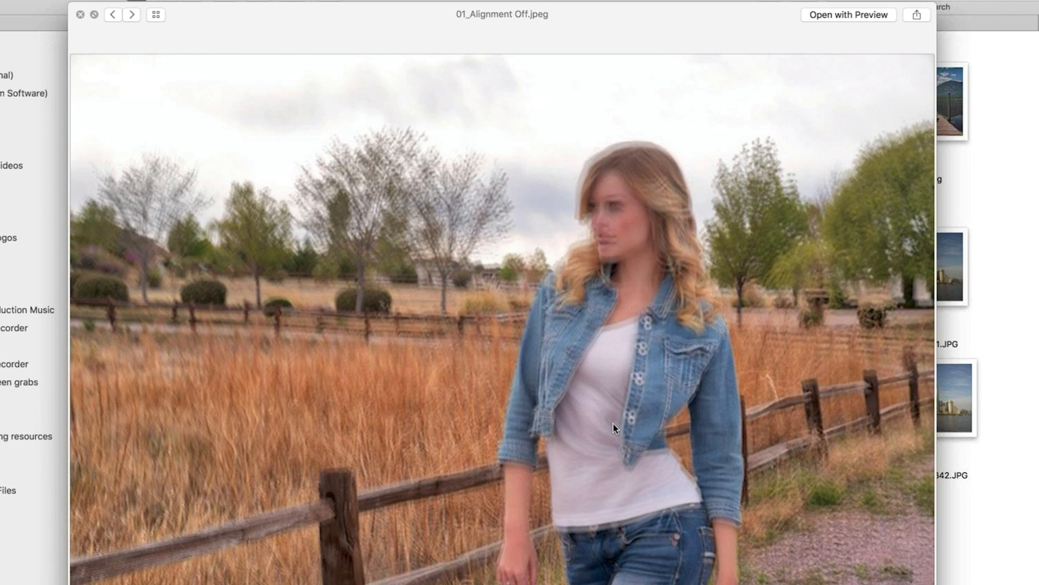
left_click(132, 14)
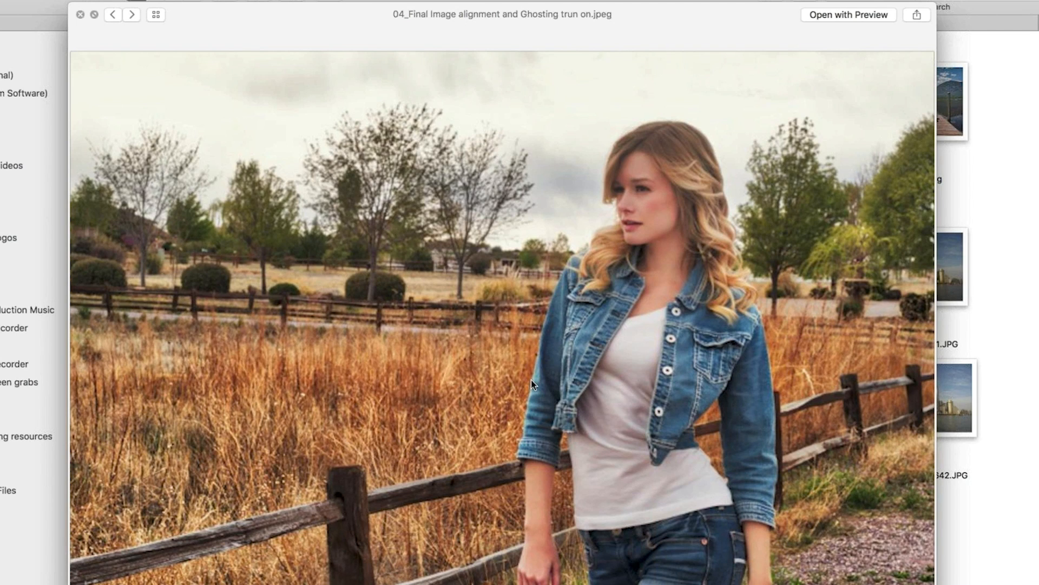
left_click(80, 16)
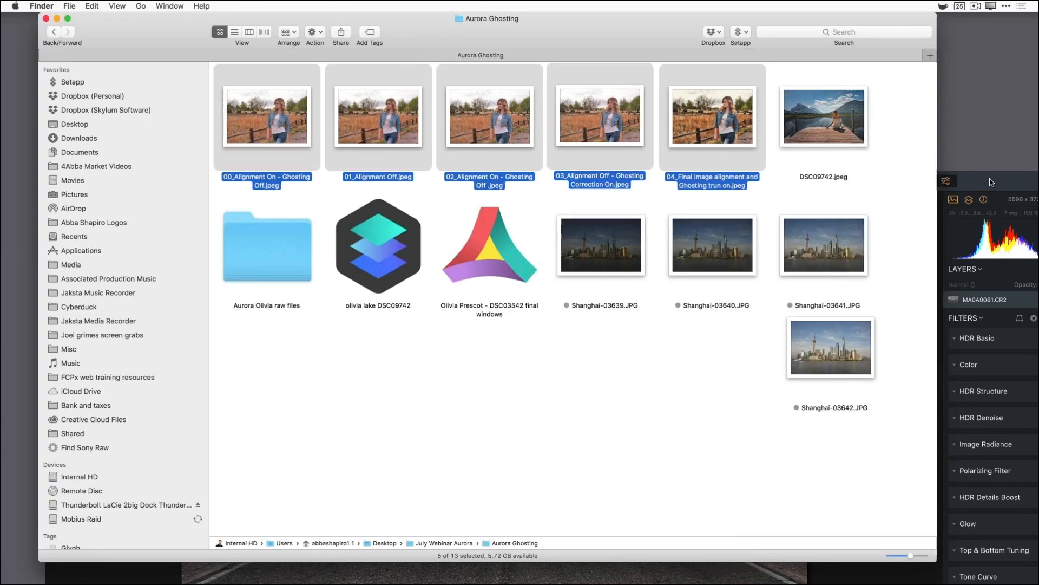
Switch back to Aurora HDR 2018 and expand its window to full size
left_click(992, 182)
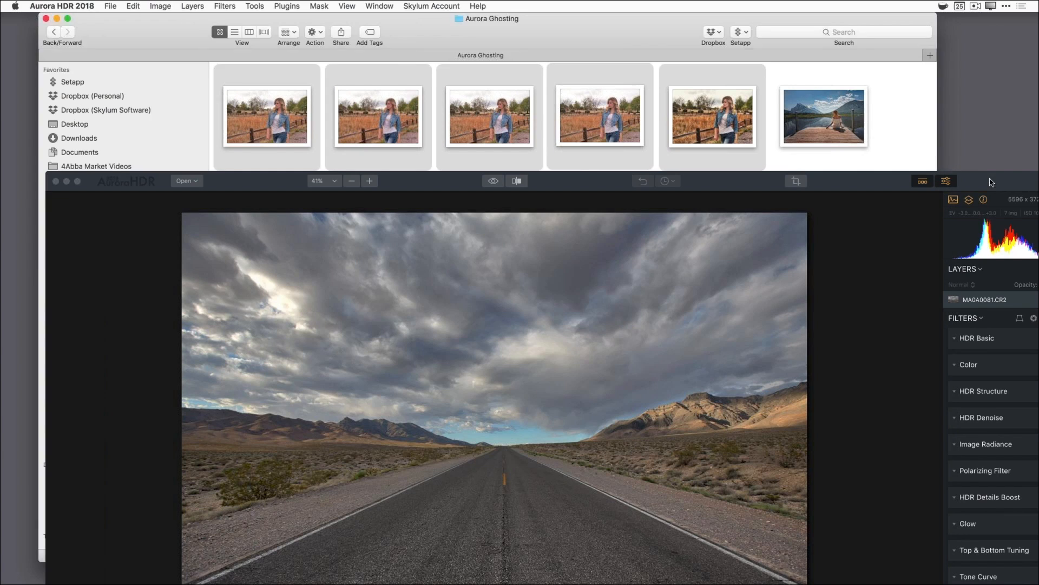
left_click(78, 181)
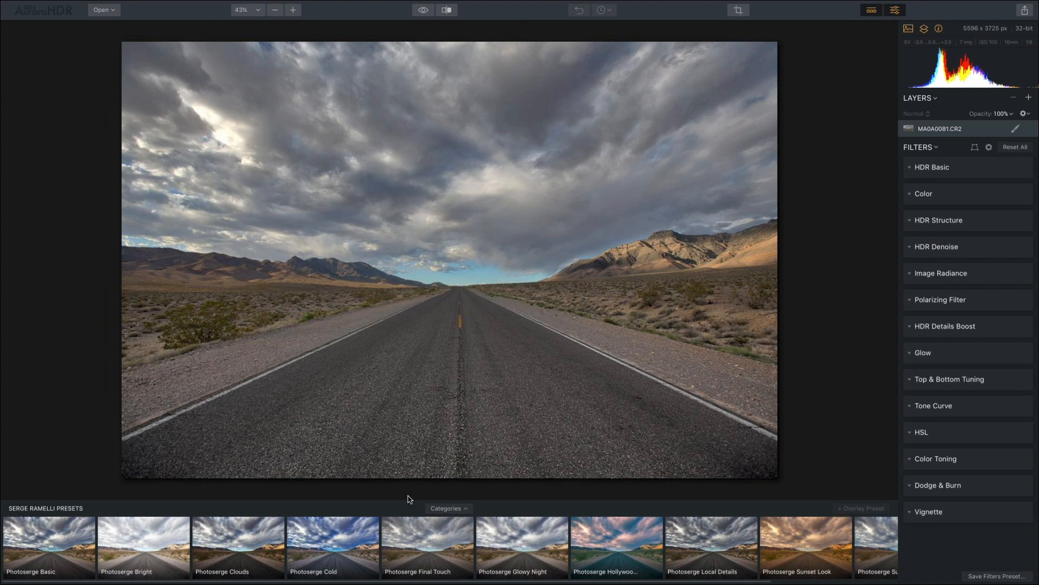
Apply the Landscape Realistic preset from the Landscape category to the merged road photo
left_click(467, 510)
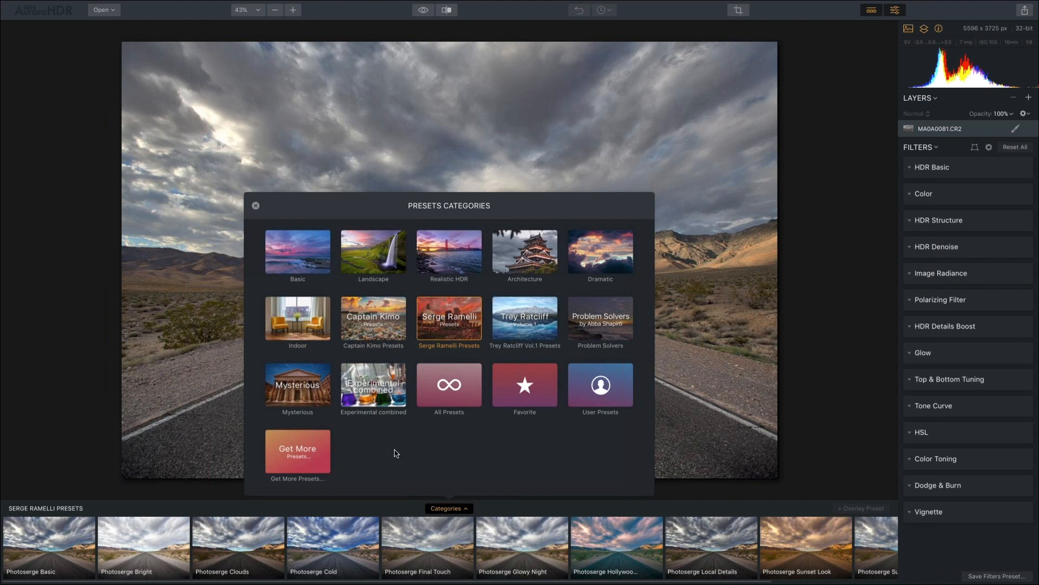
left_click(380, 265)
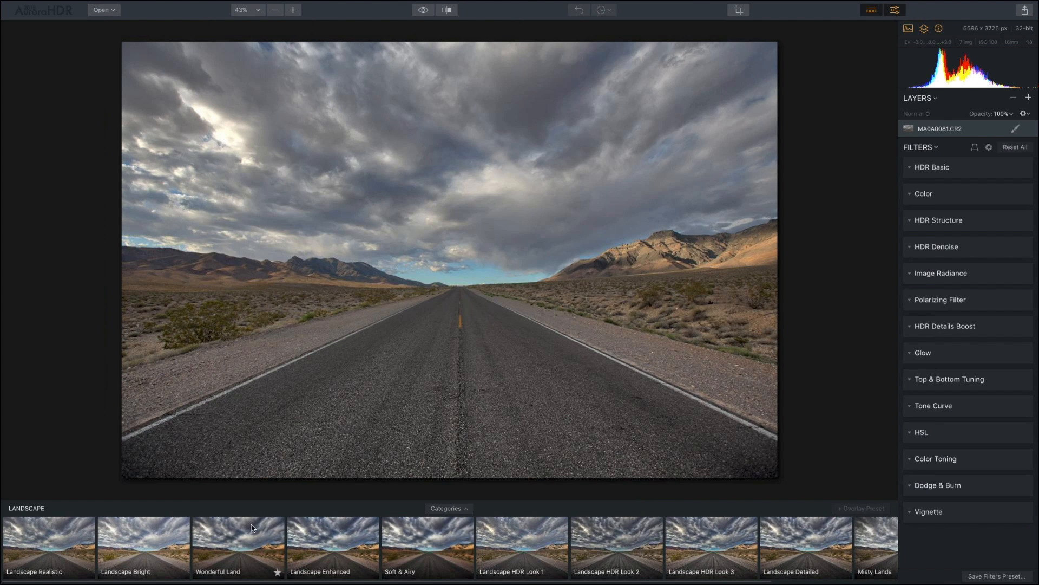
left_click(50, 553)
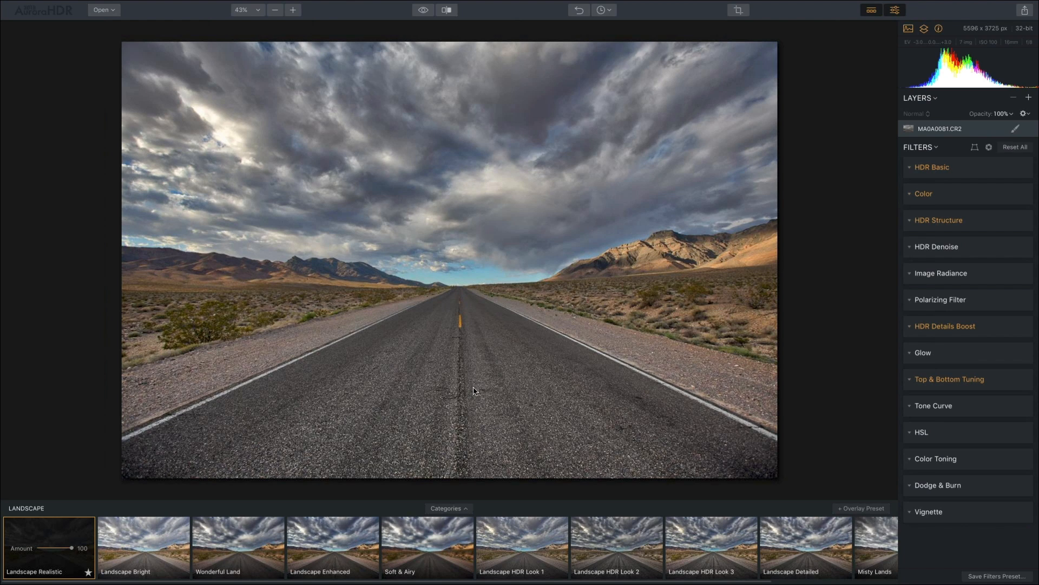
Toggle the original image preview twice to compare it with the preset result
left_click(424, 10)
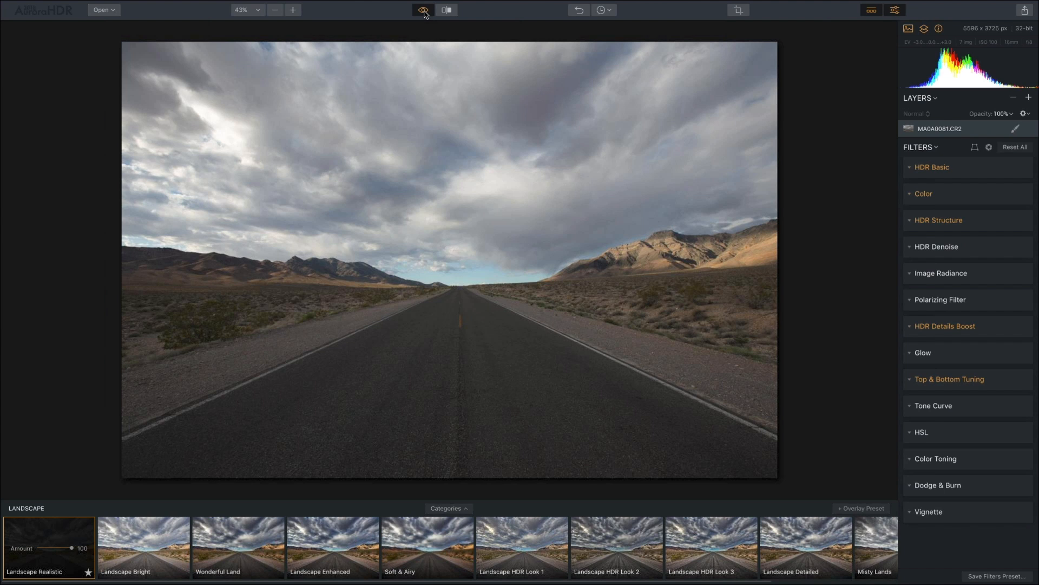
left_click(424, 10)
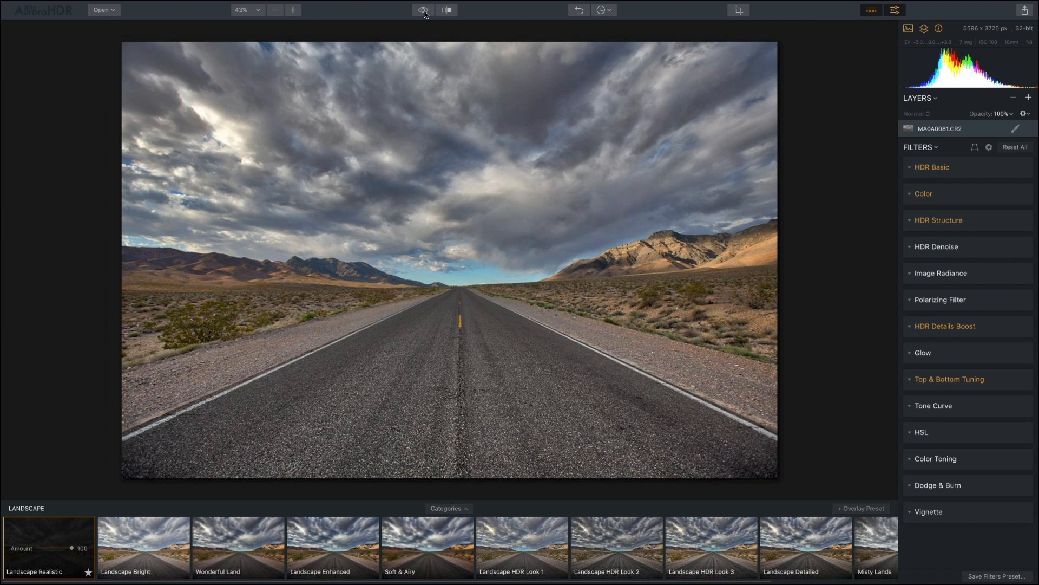
left_click(423, 10)
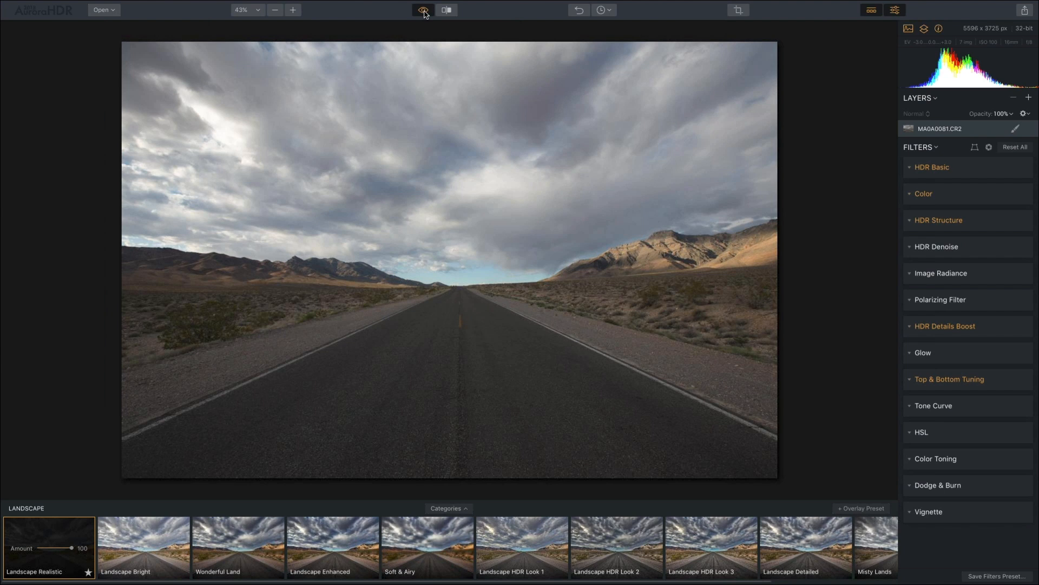
left_click(423, 10)
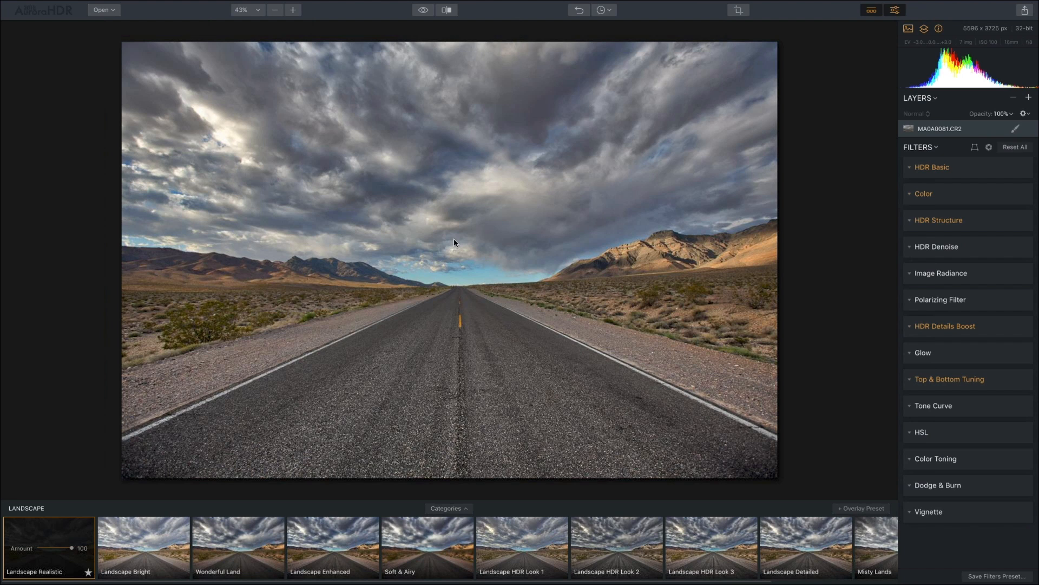
Compare before and after in a split view, shifting the divider toward the bush, and close the comparison
left_click(447, 11)
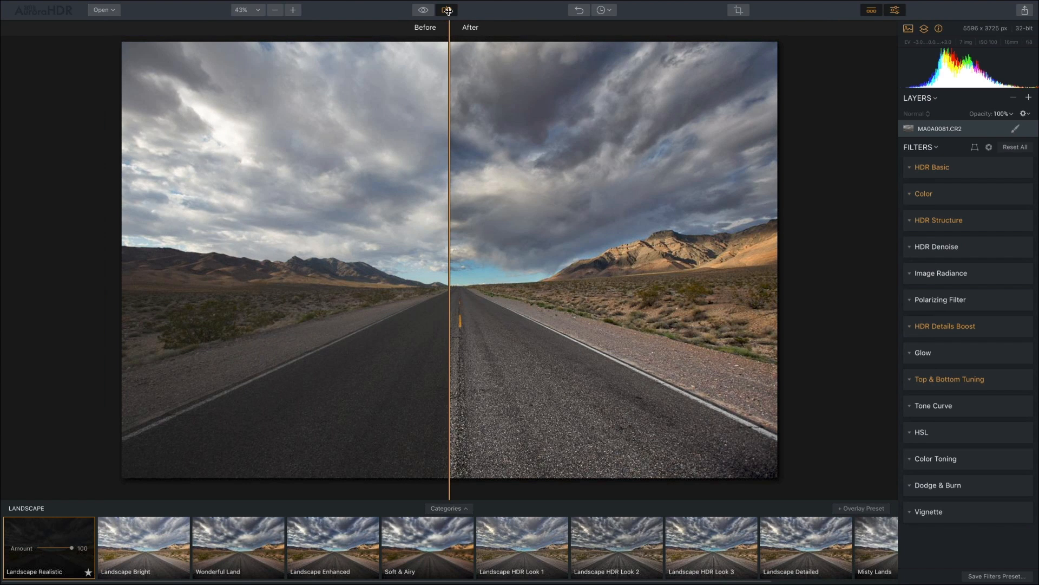
left_click_drag(423, 268, 279, 292)
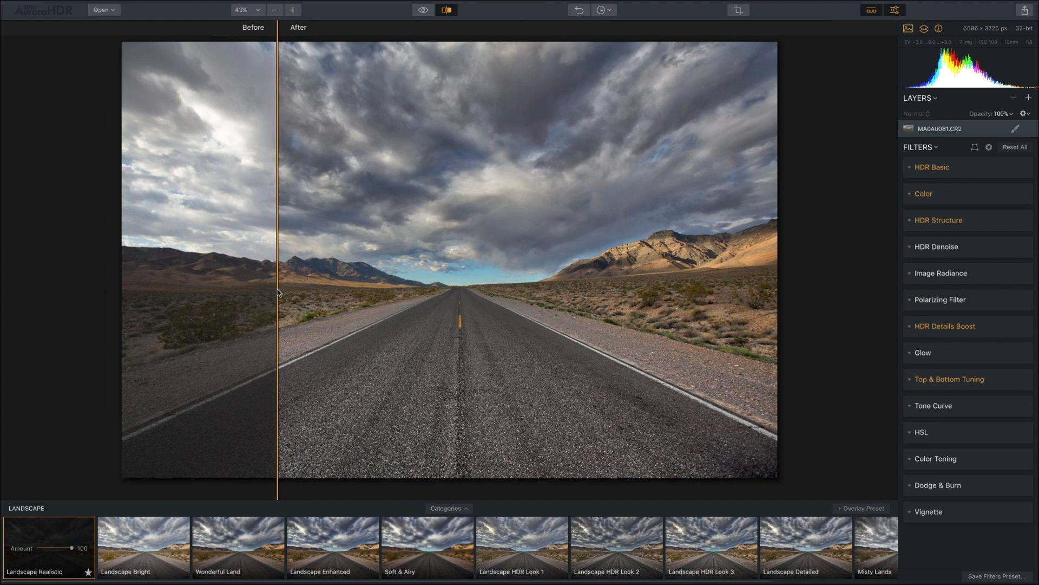
left_click(446, 10)
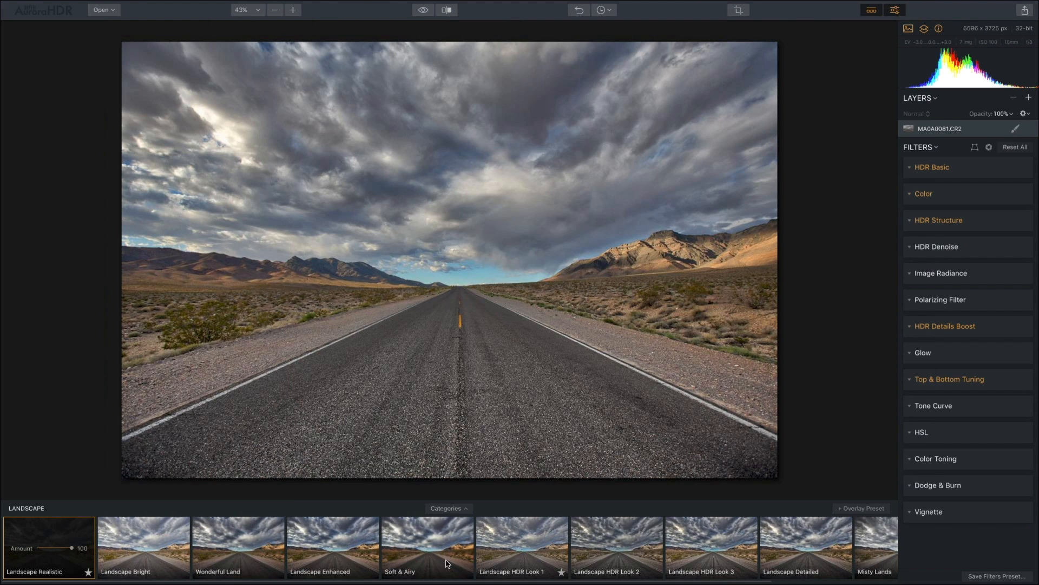
Apply the Landscape Detailed preset to the merged road photo
scroll(567, 569, "right", 5)
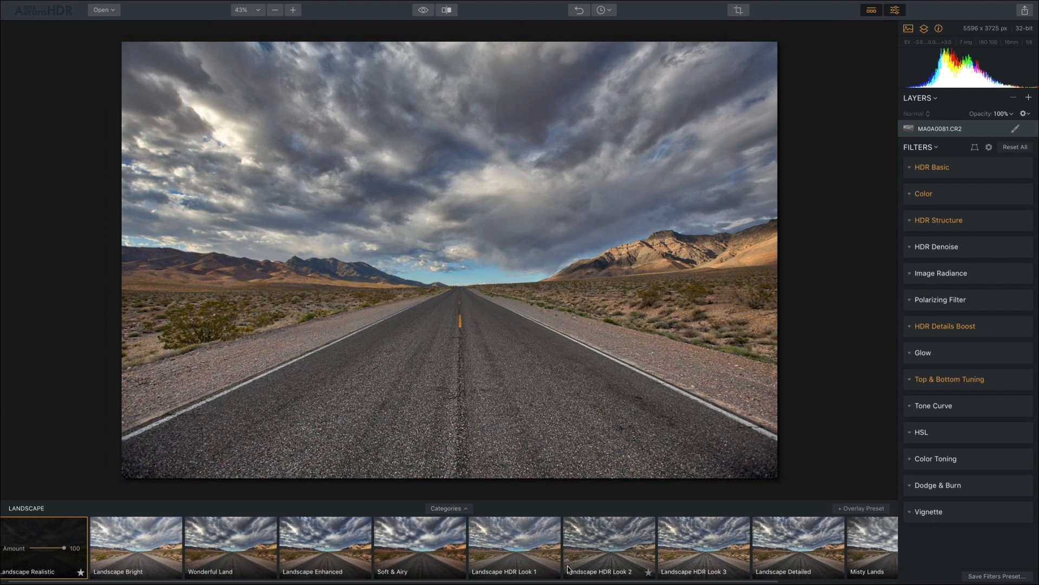
scroll(566, 568, "right", 3)
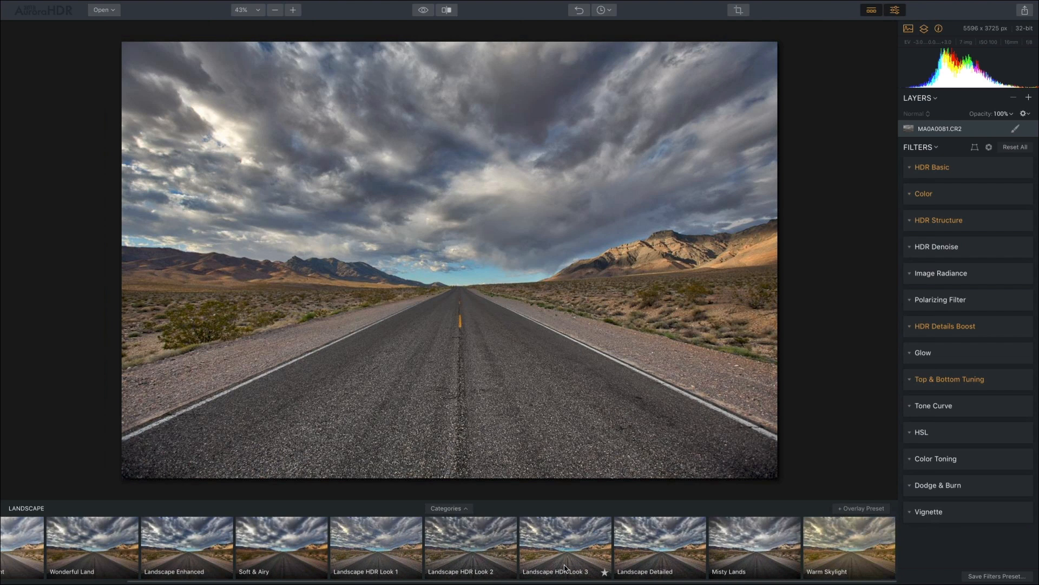
left_click(659, 556)
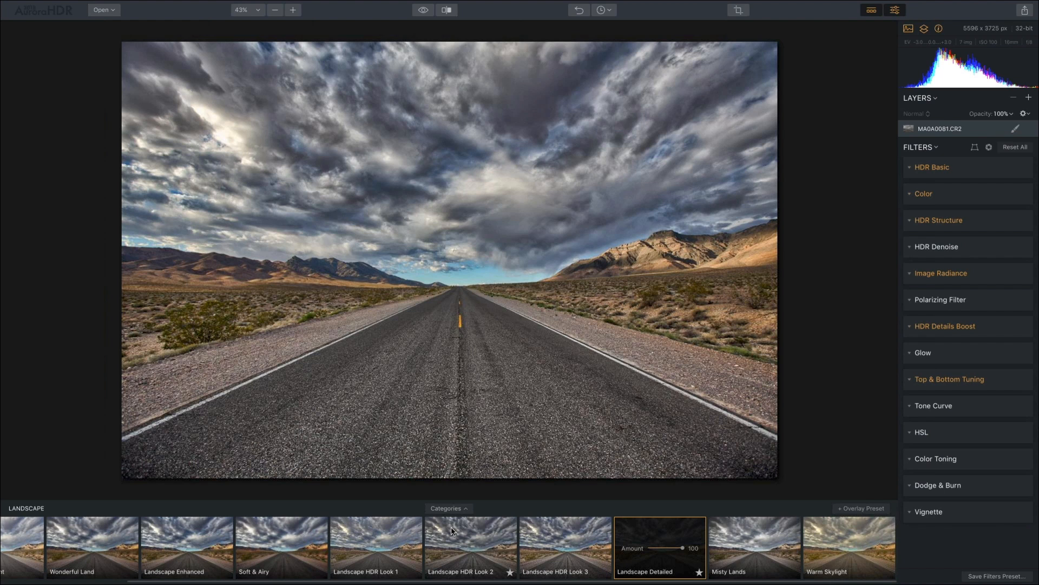
Switch to the Dramatic preset category and apply the Warm Day preset to the road photo
left_click(463, 509)
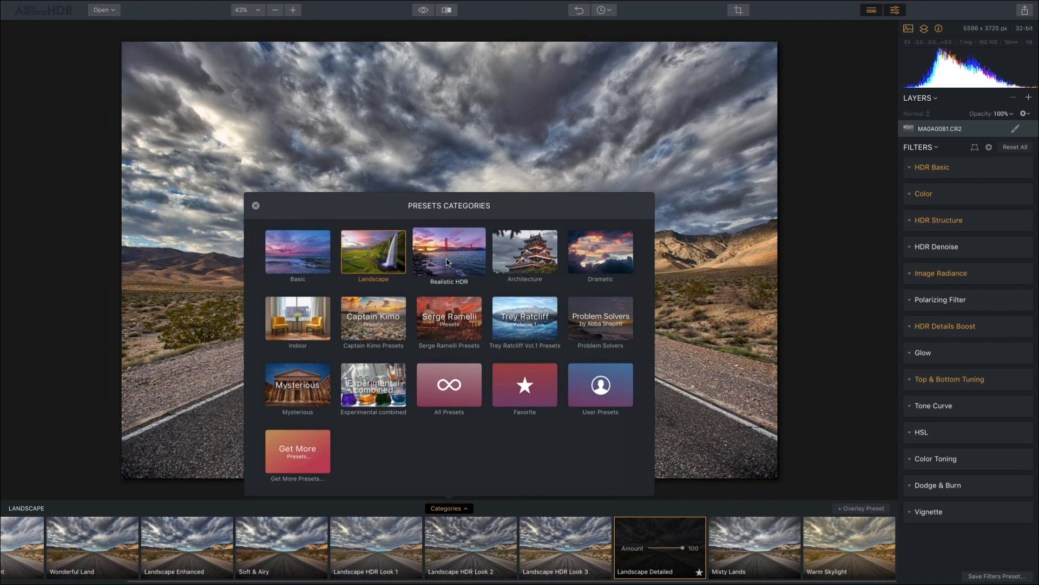
left_click(604, 260)
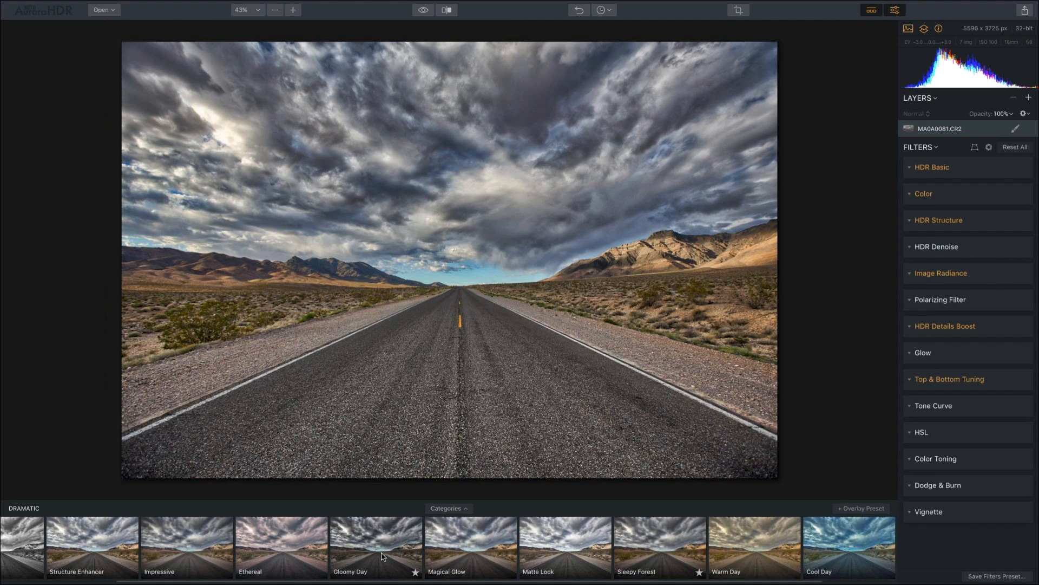
left_click(747, 556)
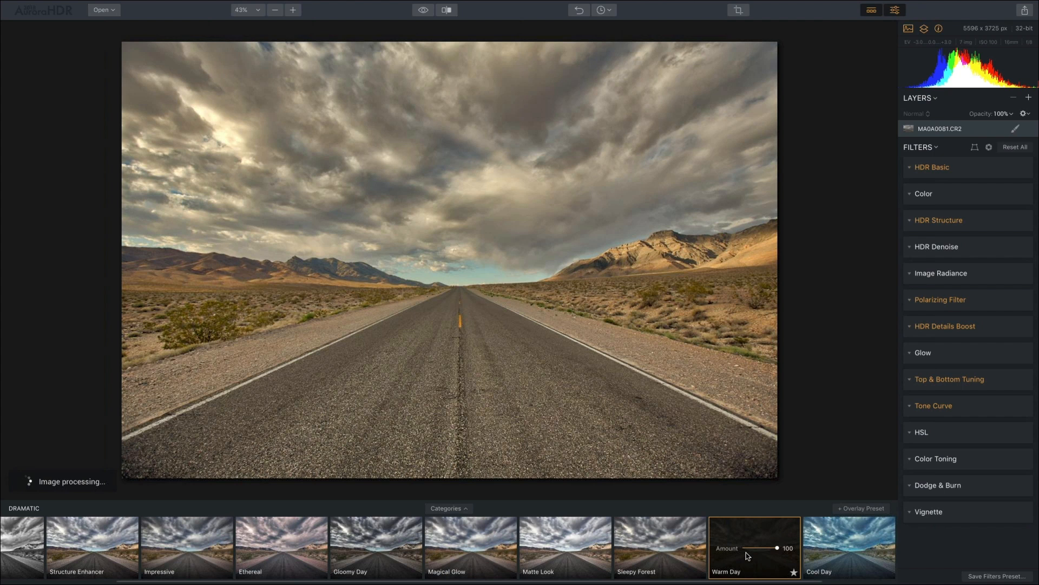
Try the Cool Day preset and the Impressive preset on the road photo
left_click(846, 555)
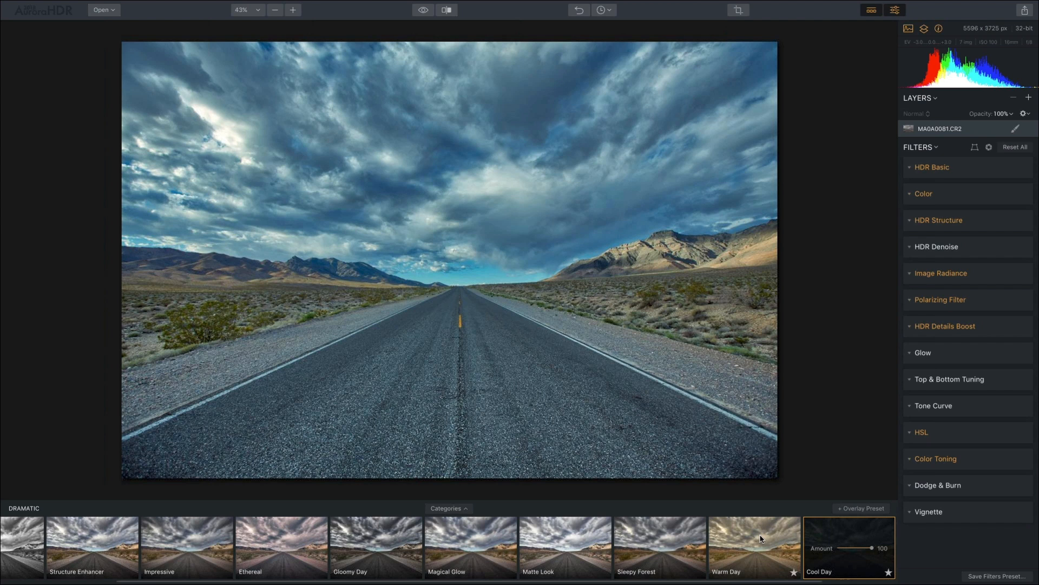
scroll(785, 551, "right", 2)
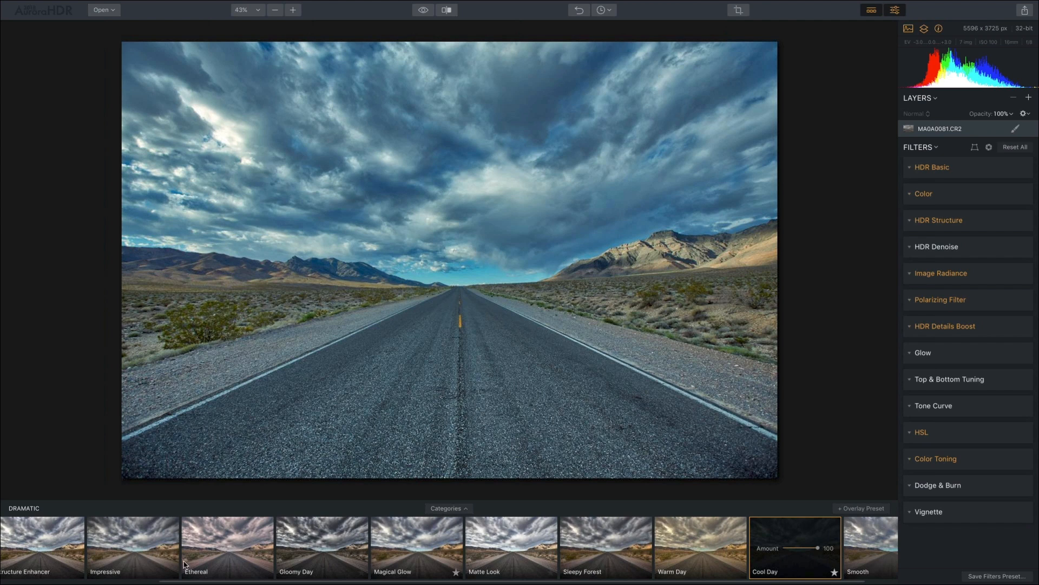
left_click(115, 563)
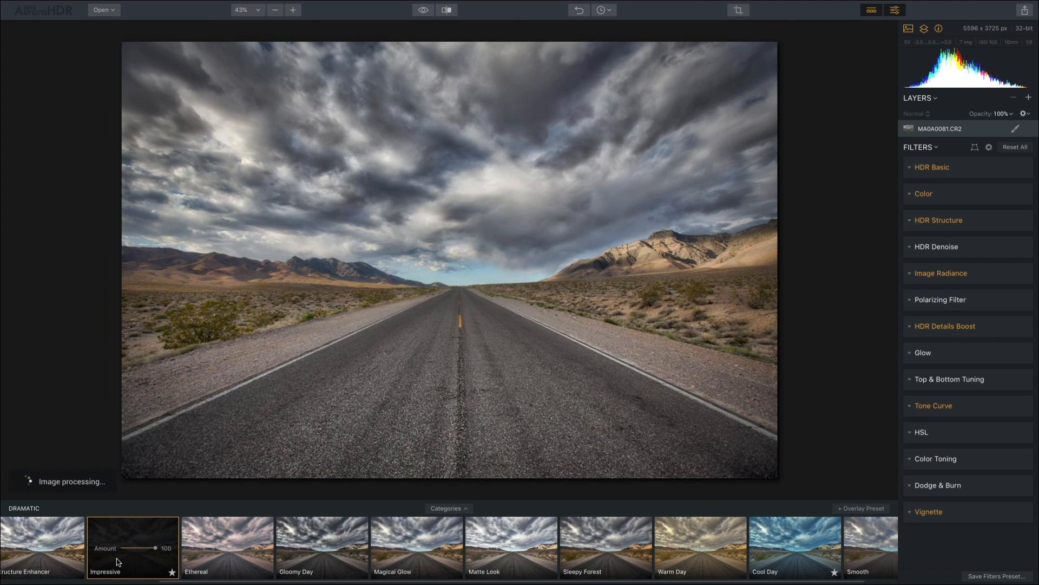
Reapply the Warm Day preset and reduce its amount to 70
left_click(685, 561)
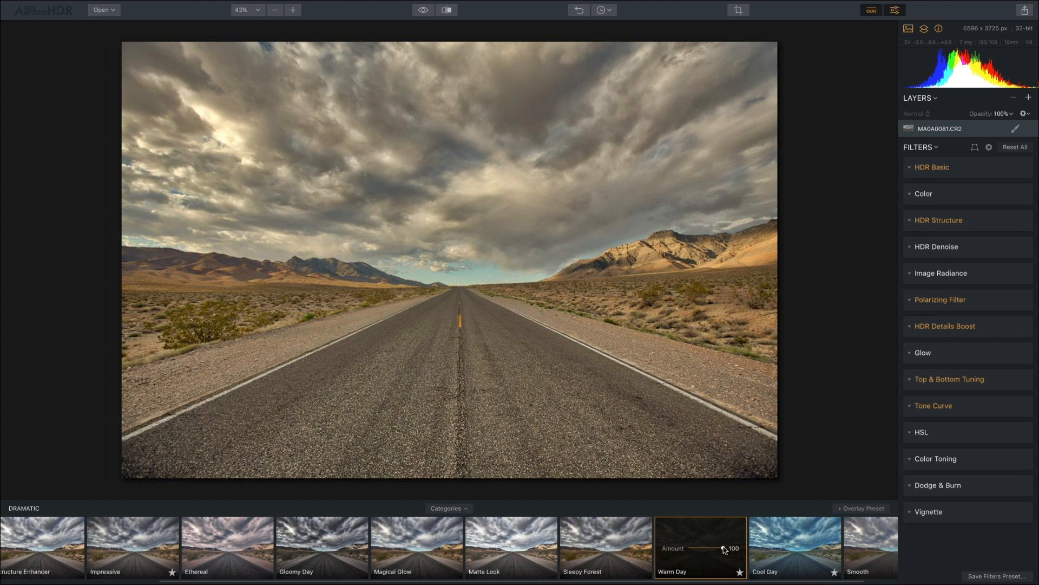
left_click_drag(724, 550, 715, 549)
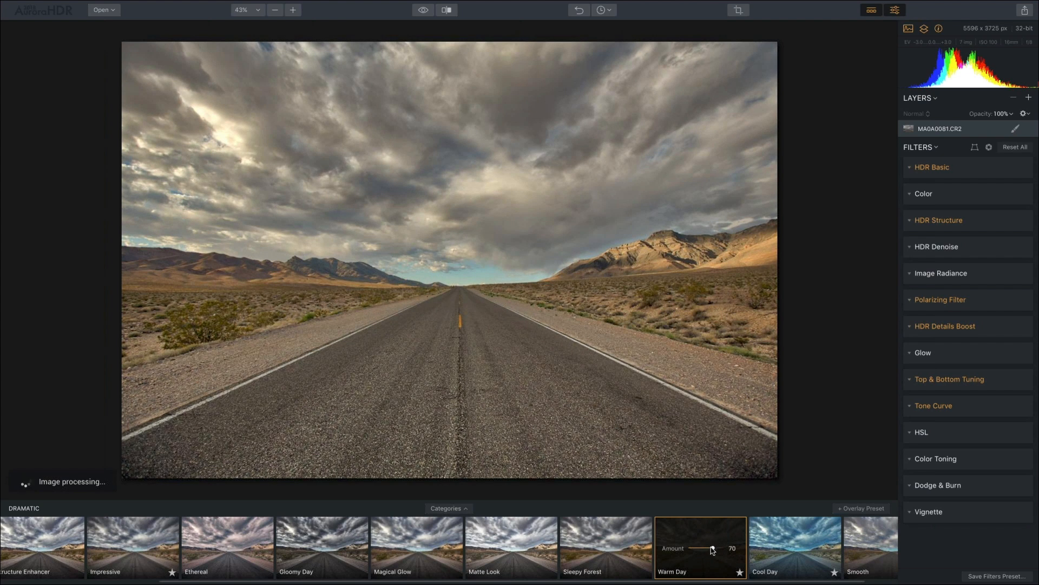
Compare before and after in a split view, sweeping the divider across the whole photo both ways, and close the comparison
left_click(446, 10)
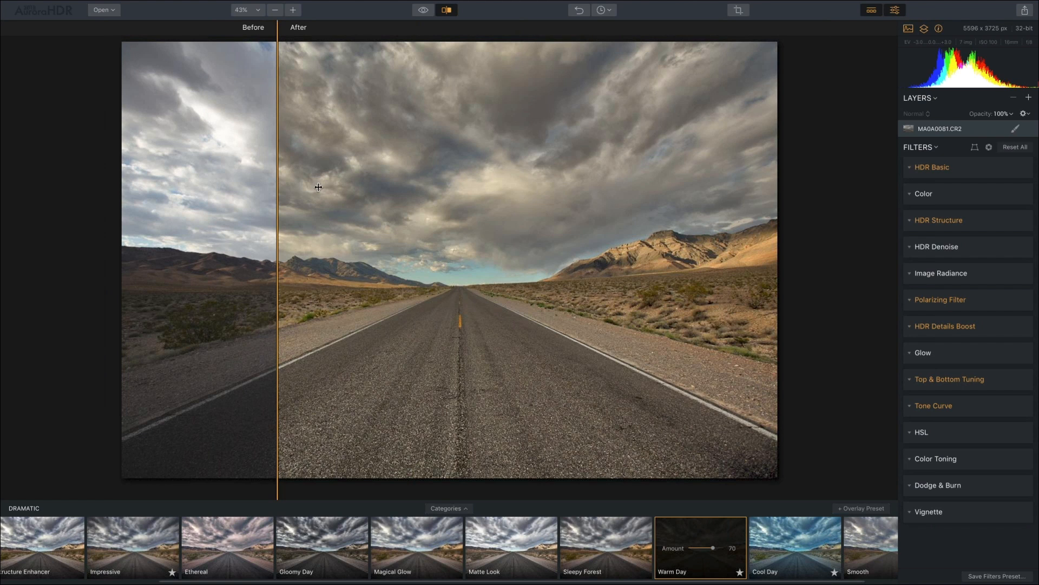
left_click_drag(281, 219, 719, 249)
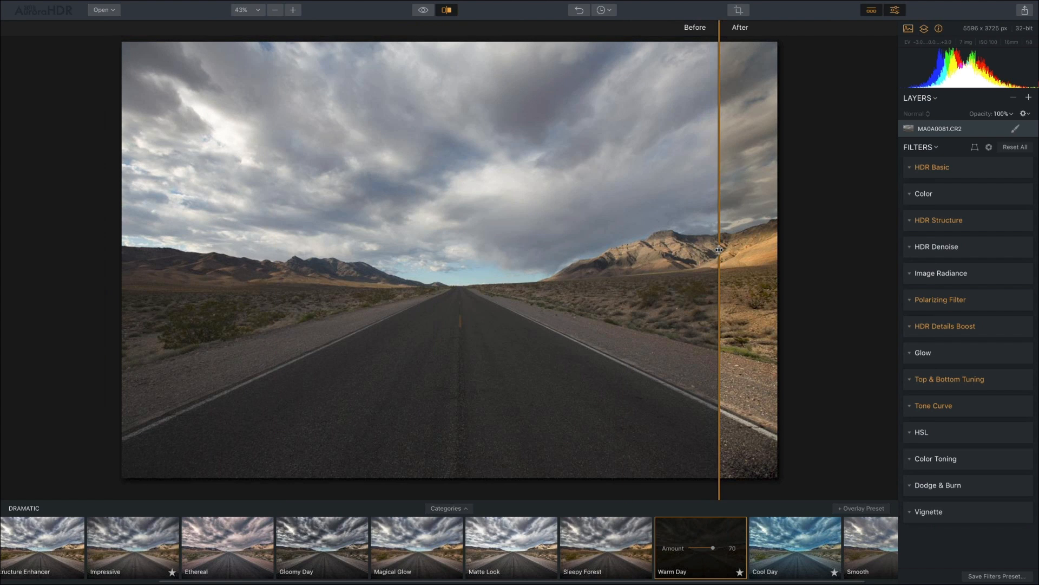
left_click_drag(719, 250, 117, 274)
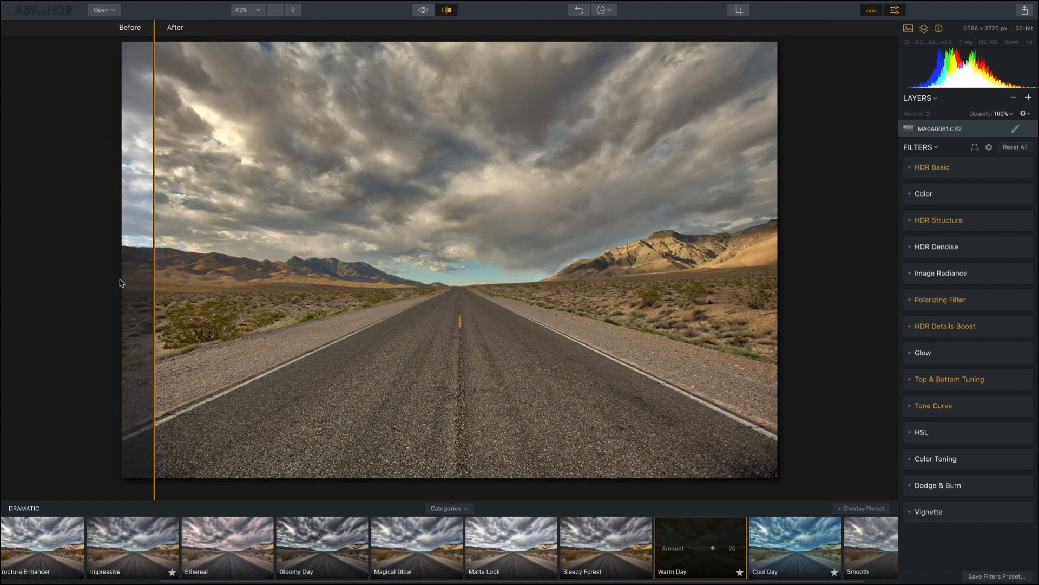
left_click(446, 11)
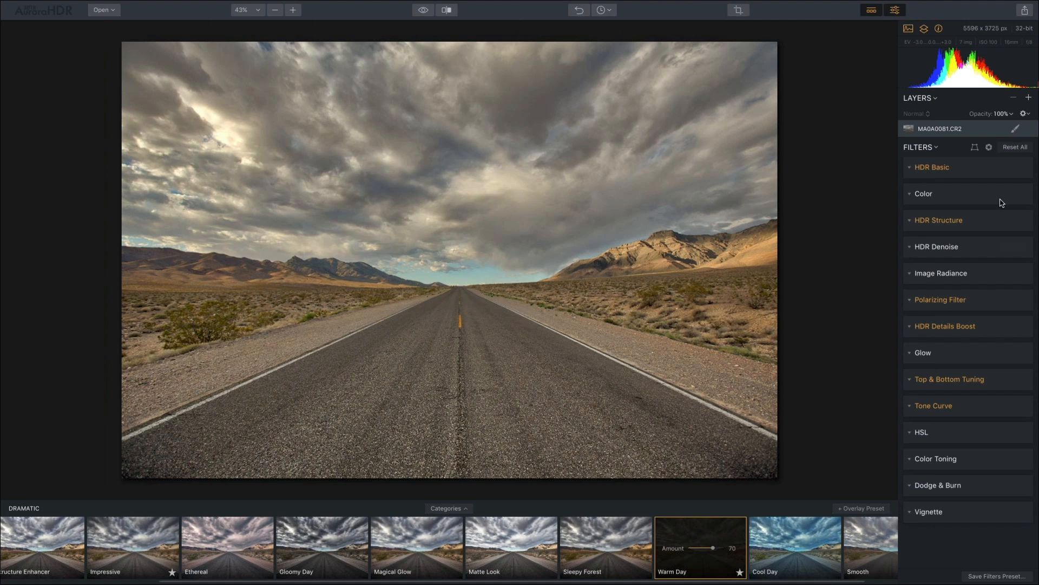
Set HDR Enhance to 61 in the HDR Basic filter and the HDR Structure amount to 48
left_click(982, 174)
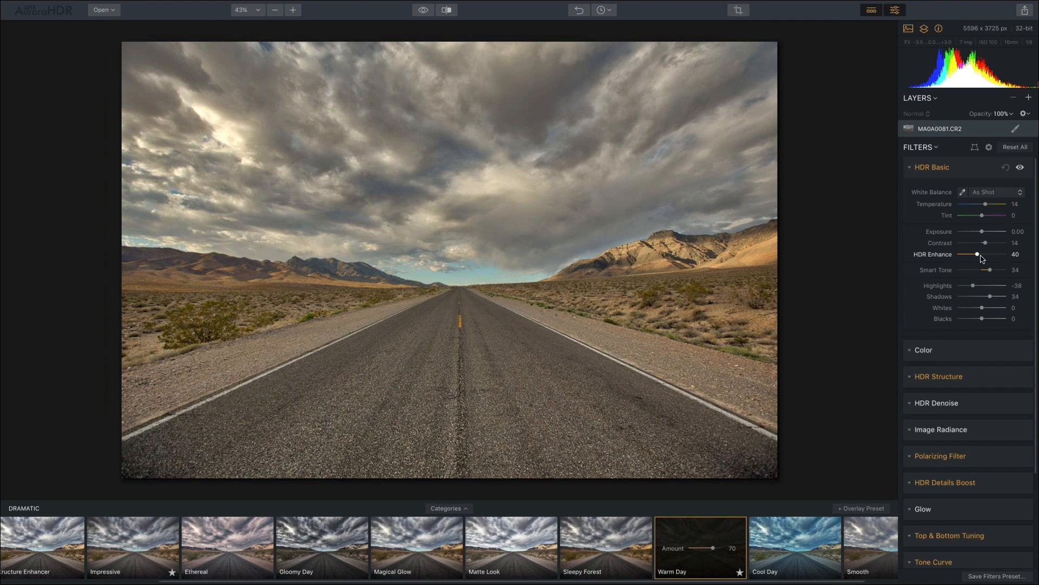
left_click_drag(979, 256, 990, 256)
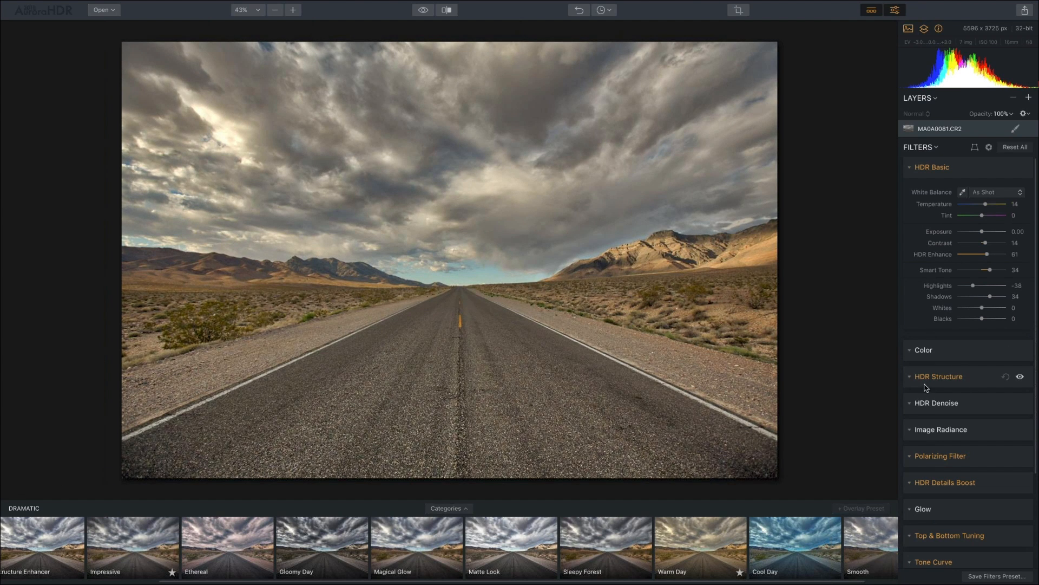
left_click(978, 385)
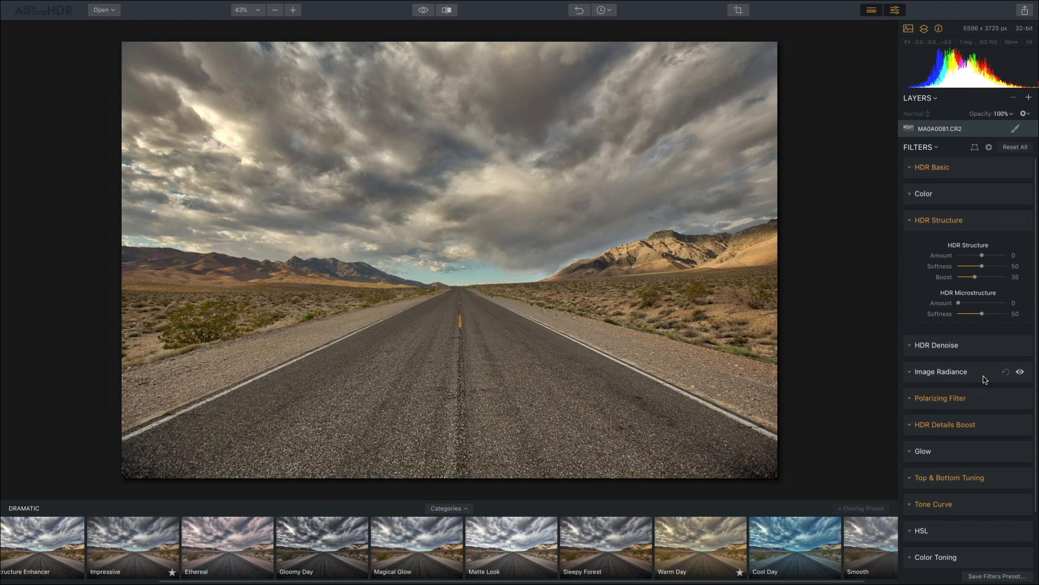
left_click_drag(981, 255, 999, 256)
Set the HDR Microstructure amount to 47 while checking the mountain and roadside scrub at 100% zoom
left_click(258, 12)
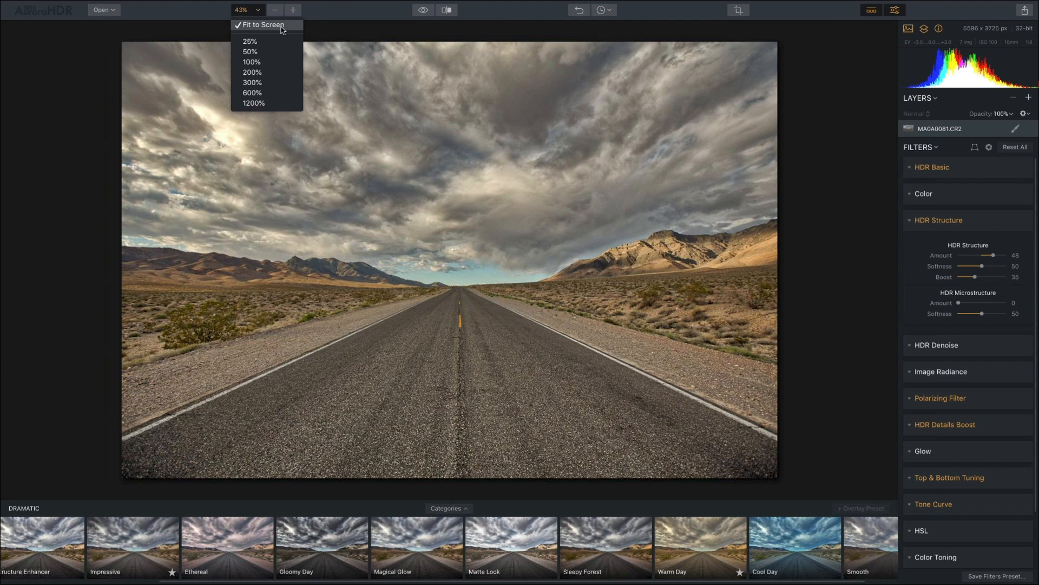
left_click(257, 61)
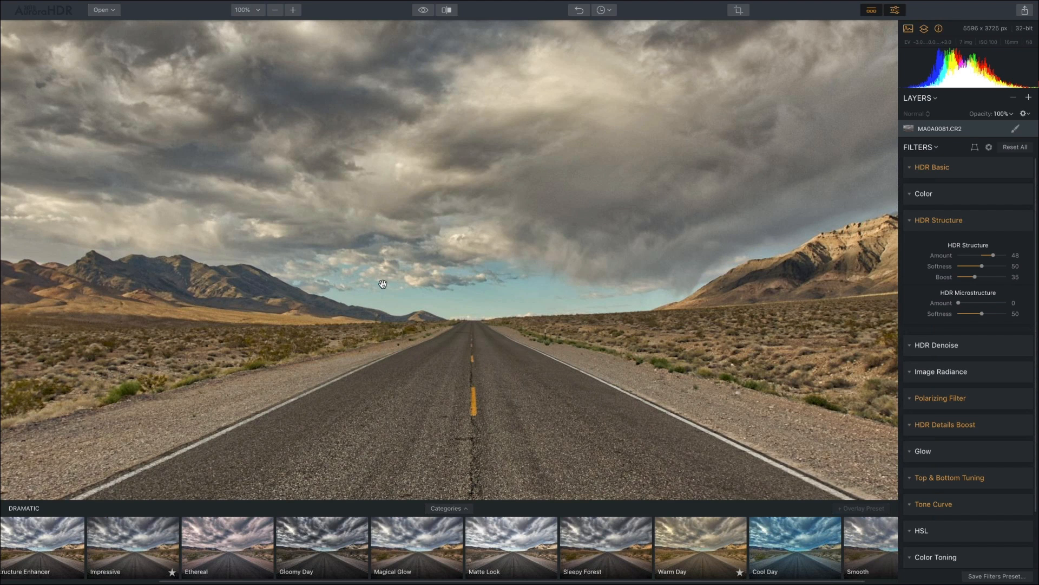
left_click_drag(722, 401, 528, 372)
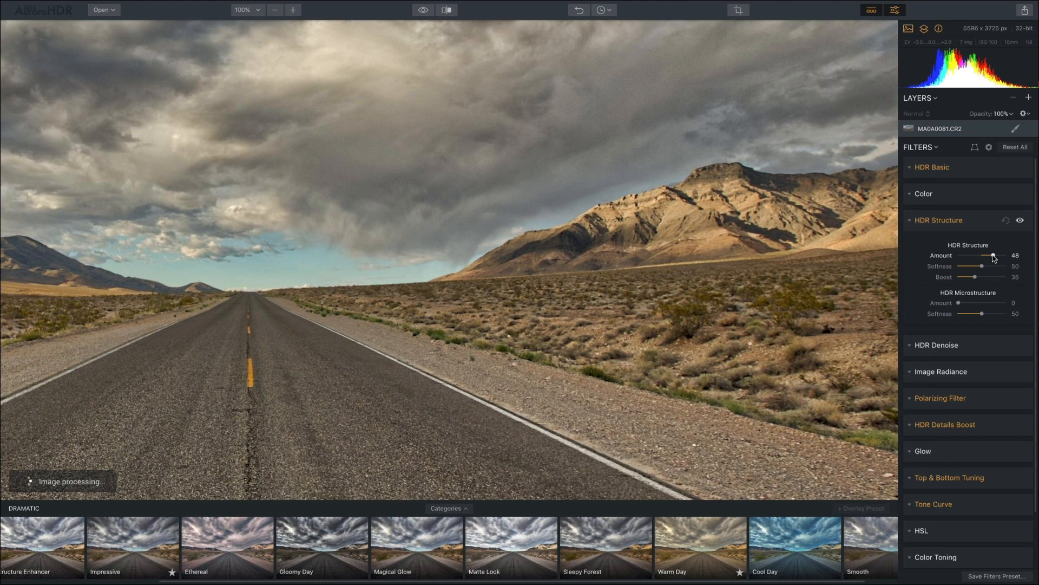
left_click_drag(958, 304, 981, 305)
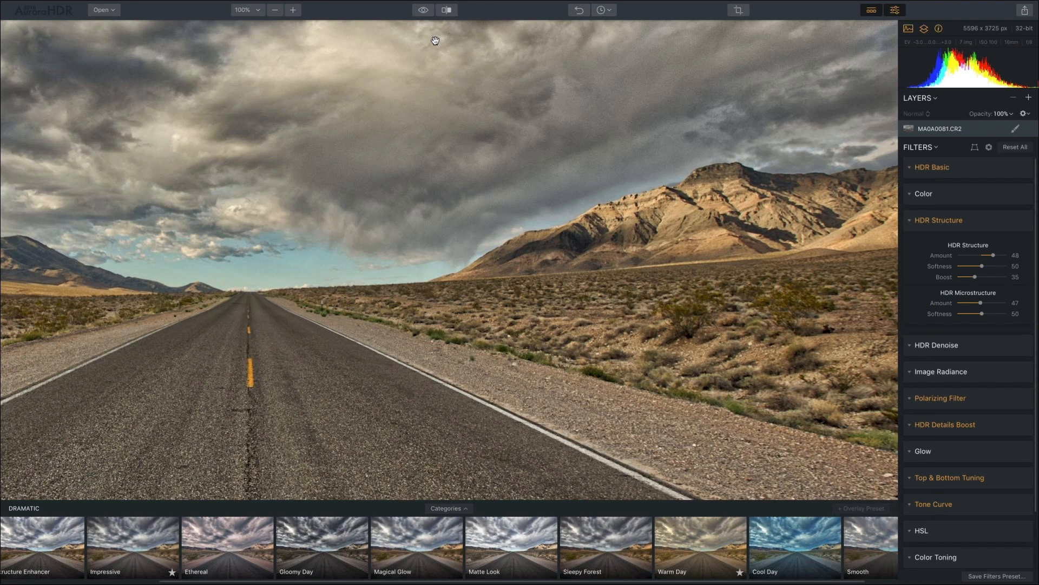
Compare the whole photo with the original, and switch the HDR Structure filter off and on to judge its effect
mouse_move(441, 2)
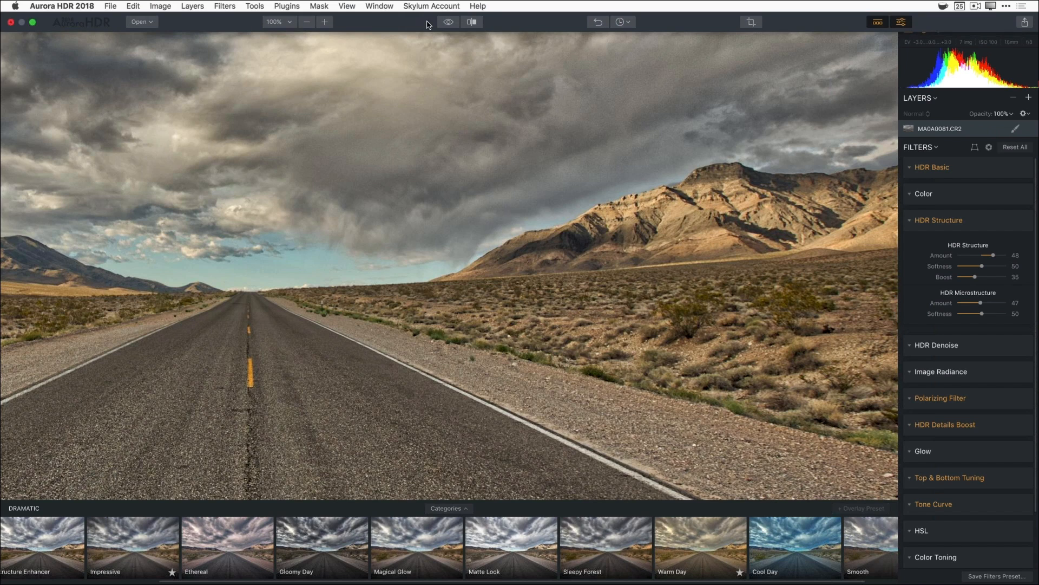
key("super+0")
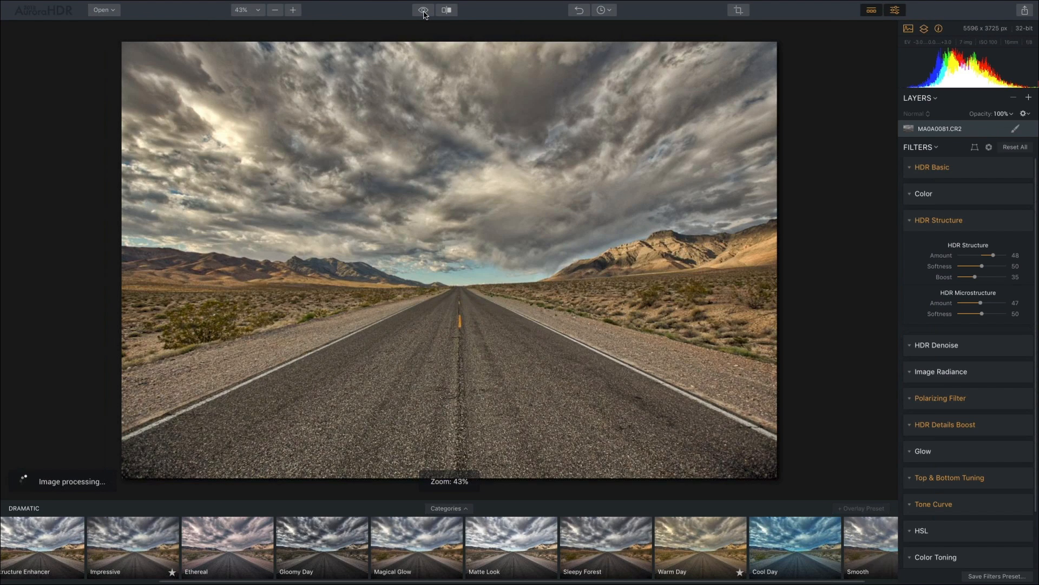
left_click(424, 11)
left_click(424, 11)
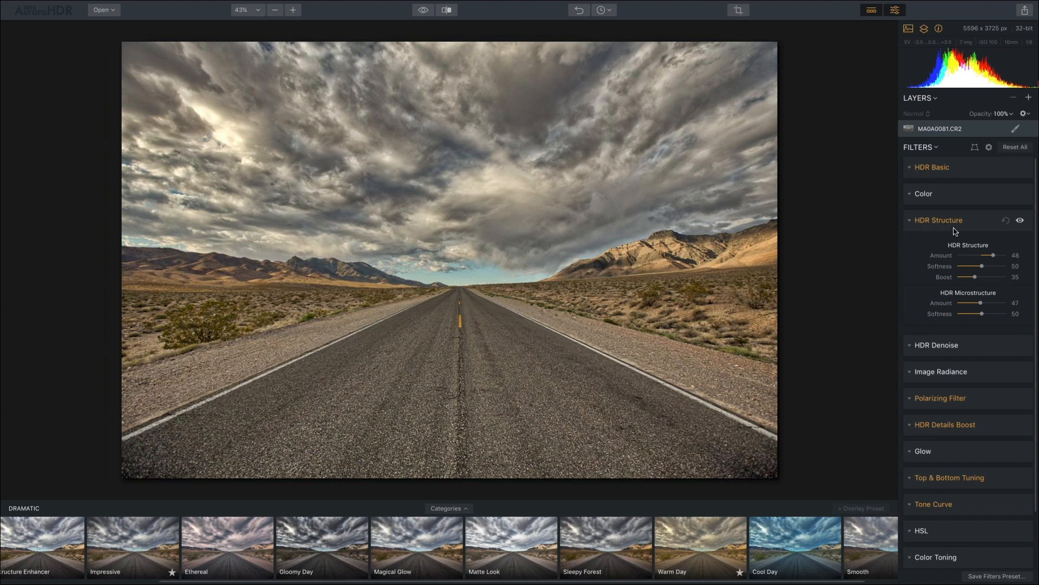
left_click(1020, 222)
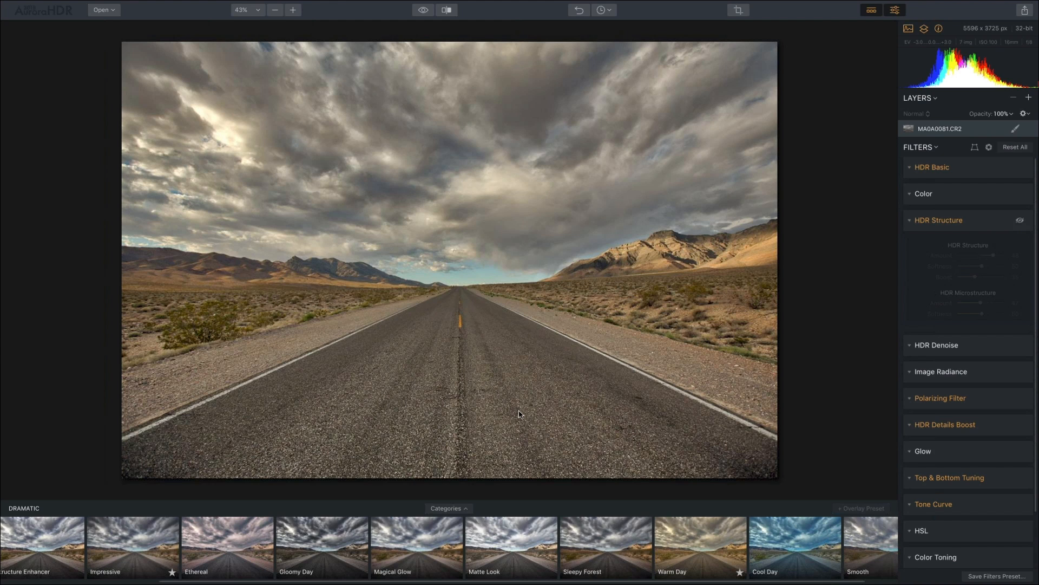
left_click(1020, 221)
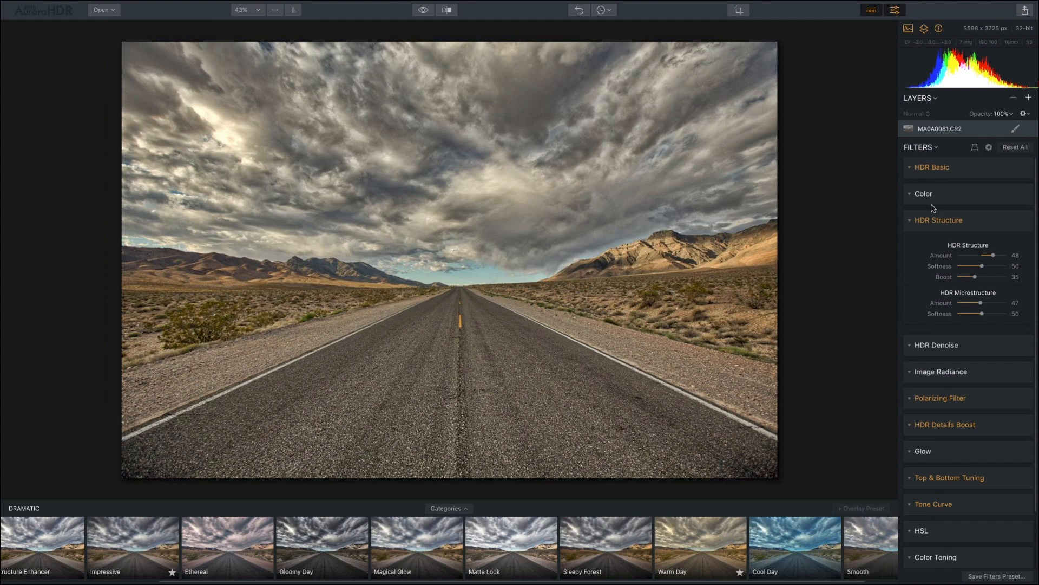
Try Saturation at 27 and 43 in the Color filter, and settle on -11
left_click(993, 196)
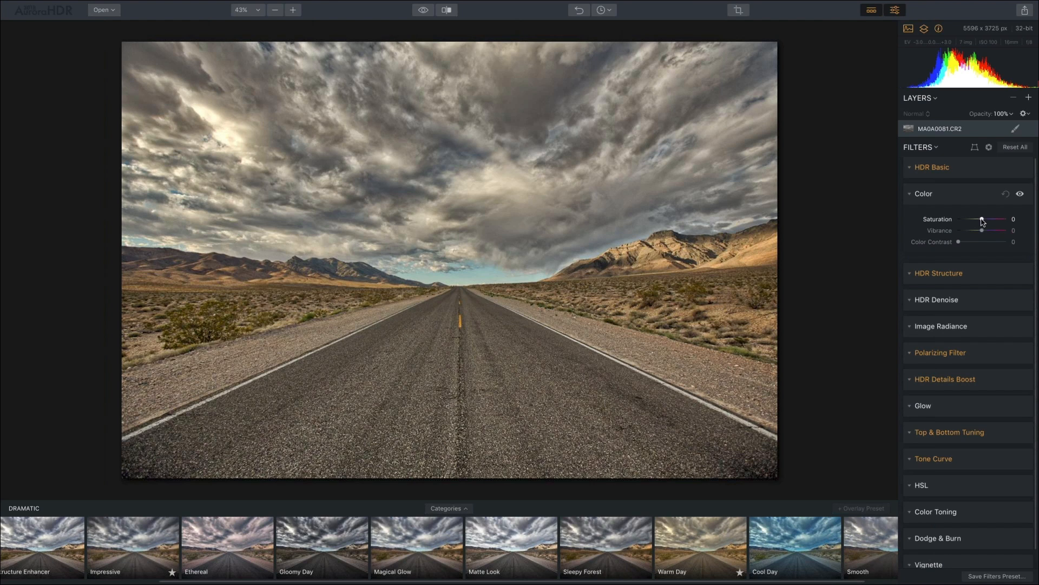
left_click_drag(982, 220, 989, 220)
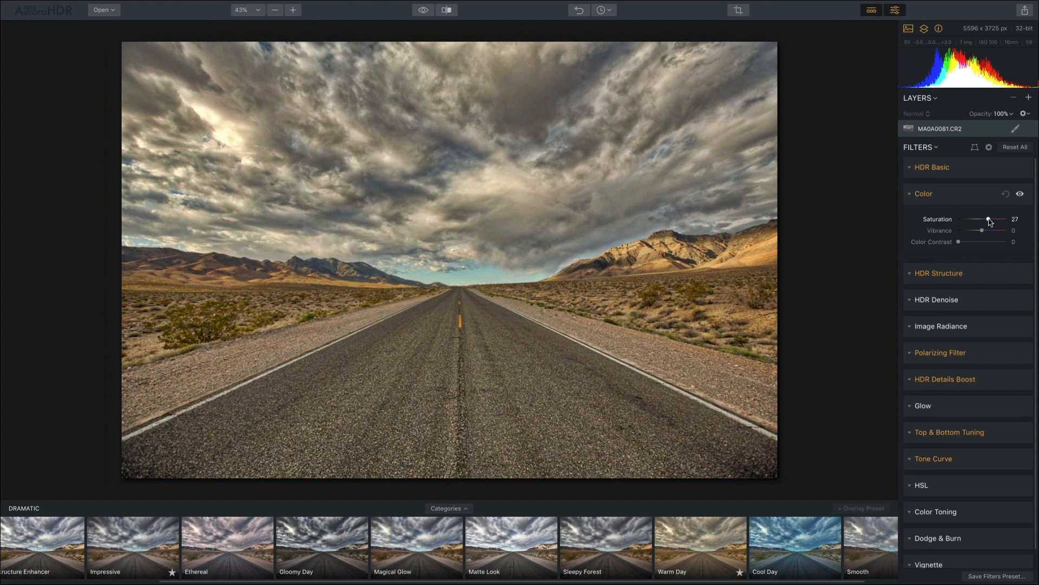
left_click_drag(990, 221, 995, 223)
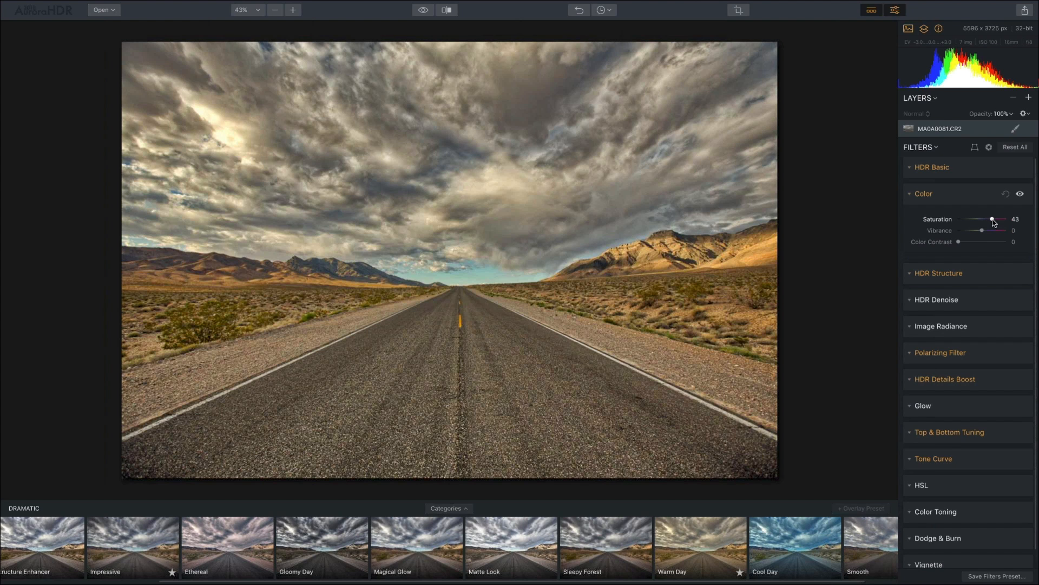
left_click_drag(993, 222, 981, 223)
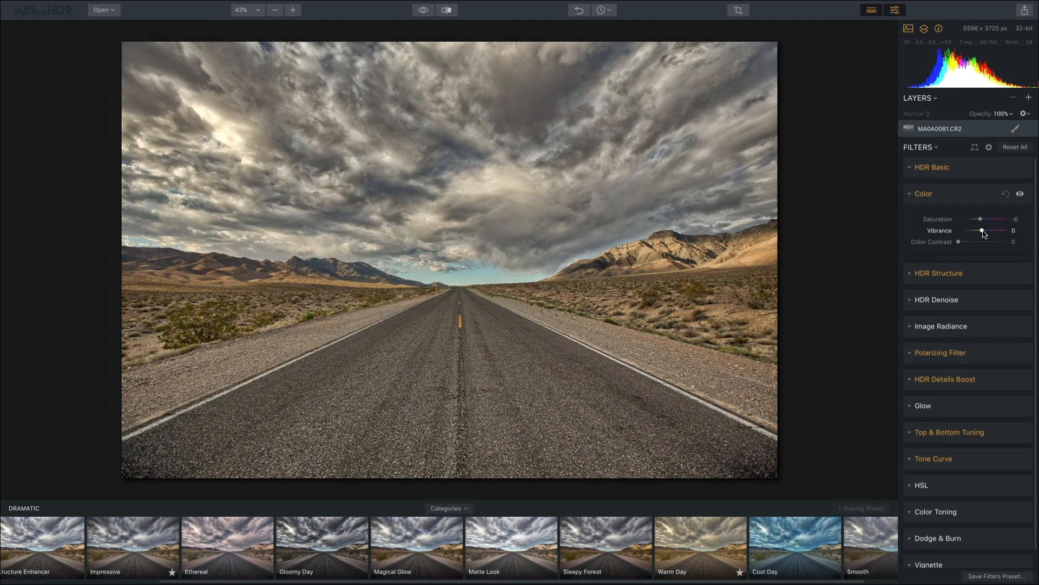
left_click_drag(980, 219, 977, 219)
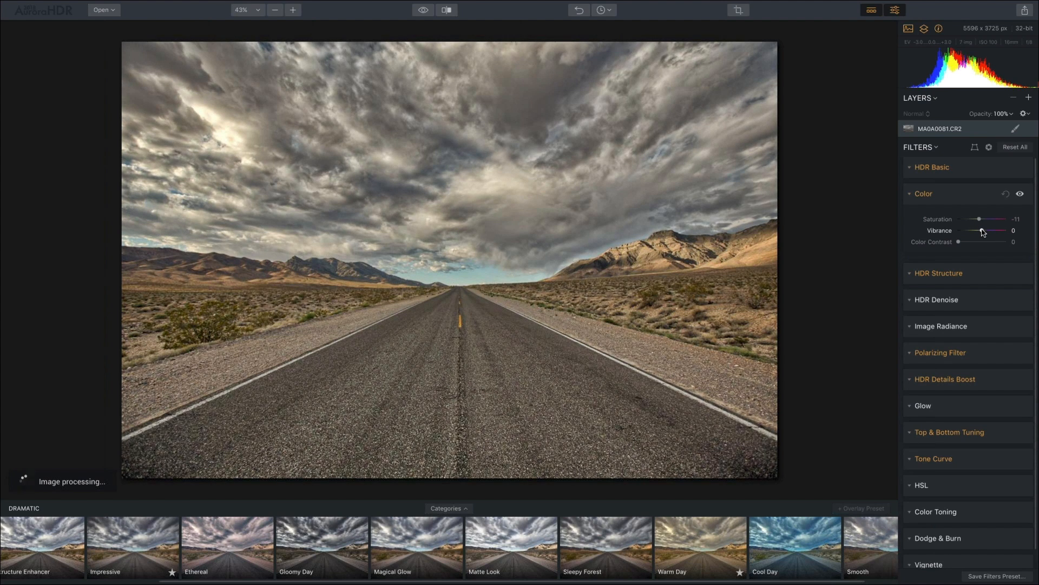
Set Vibrance to 34 and switch the Color filter off and on to compare its effect
left_click_drag(983, 232, 992, 233)
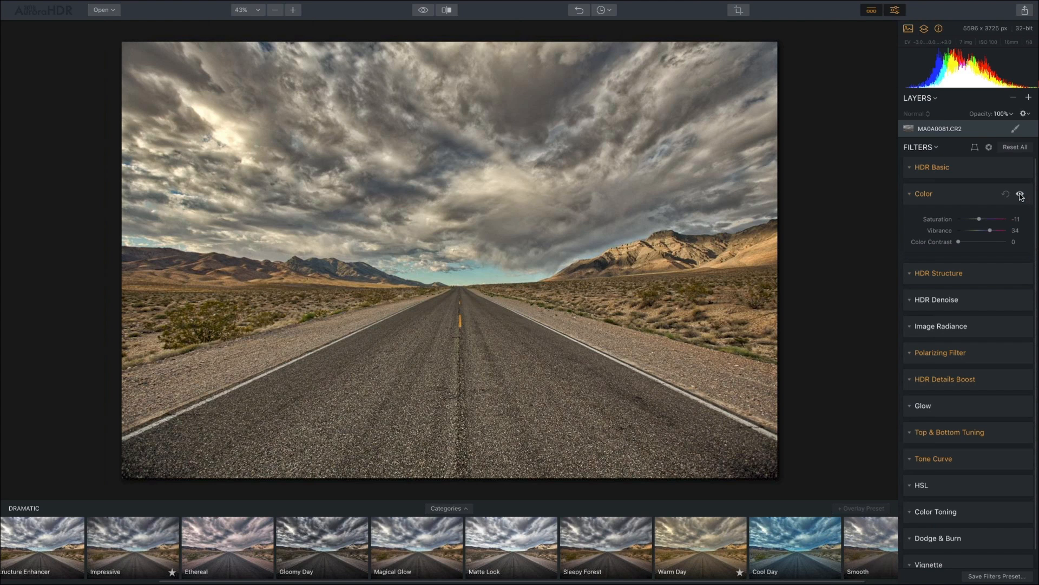
left_click(1020, 195)
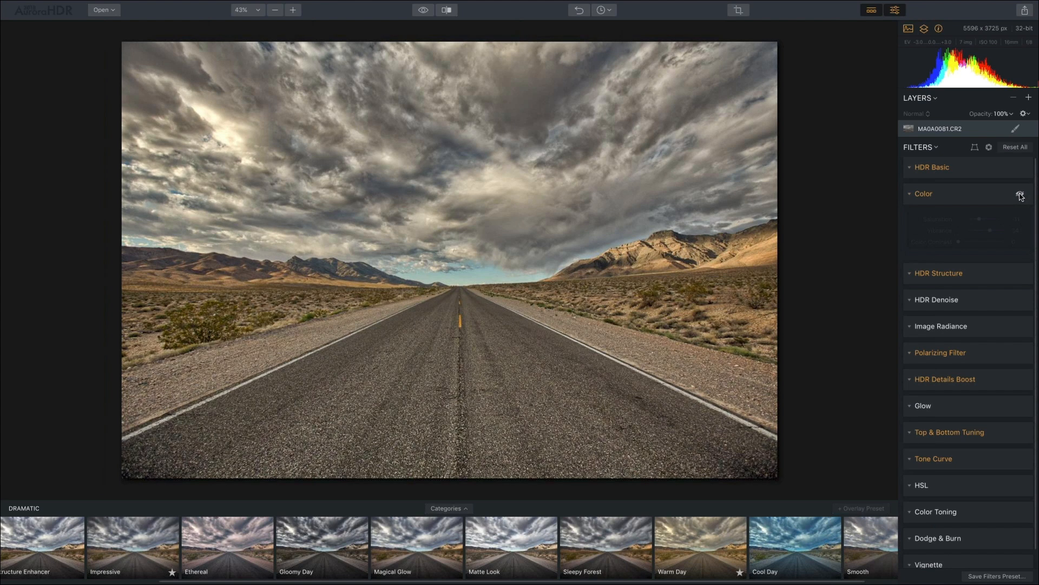
left_click(1021, 194)
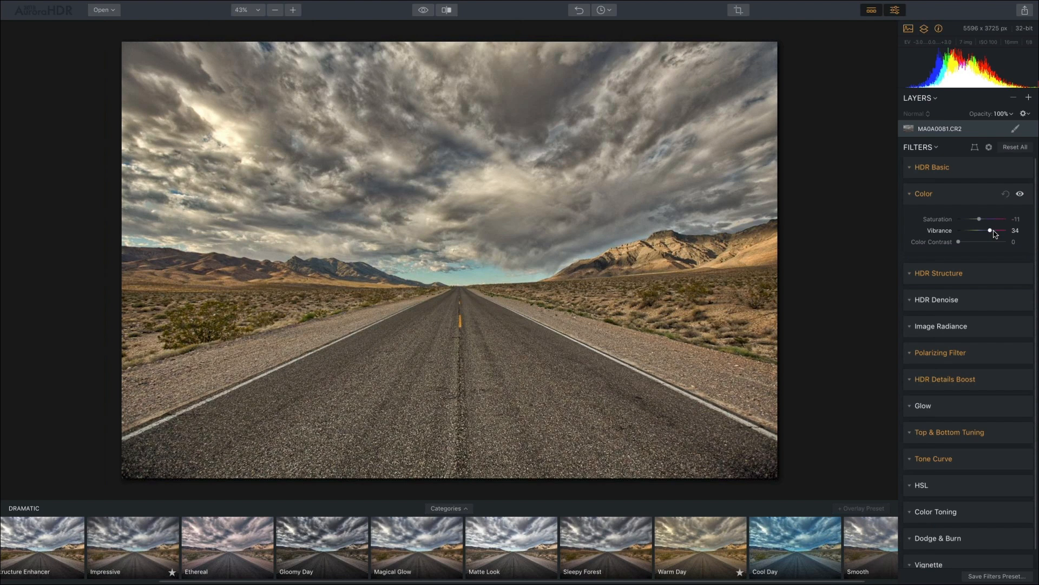
Set Vibrance to 55 and the Polarizing Filter amount to 77, switching that filter off and on to compare its effect
left_click_drag(993, 232, 995, 231)
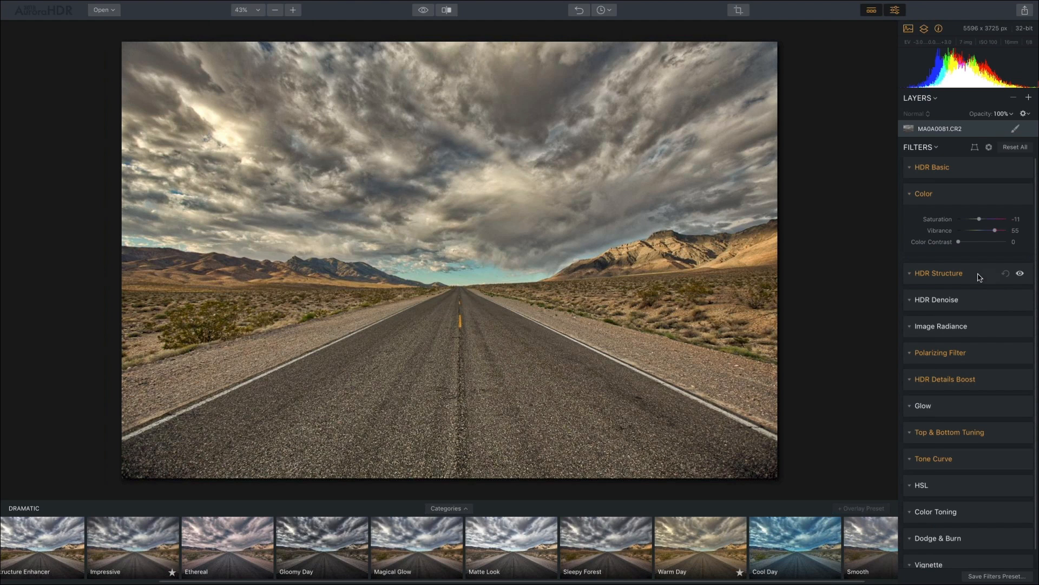
left_click(980, 358)
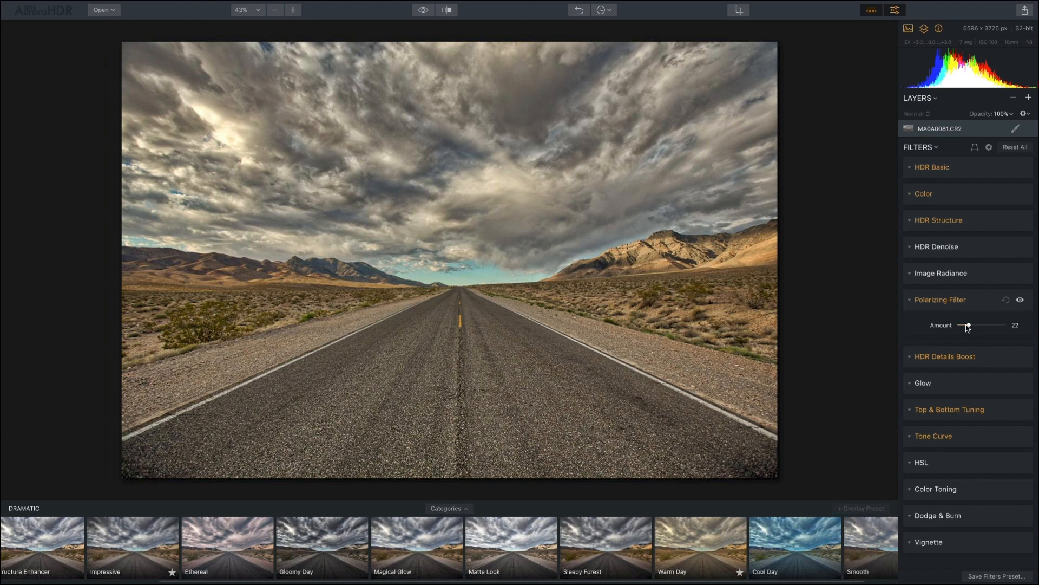
left_click_drag(969, 326, 976, 325)
left_click(993, 325)
left_click(1021, 300)
left_click(1020, 300)
Reset the Polarizing Filter and try HDR Enhance at 100 with Exposure at 2.07, undoing the exposure change
left_click(1008, 302)
left_click(955, 172)
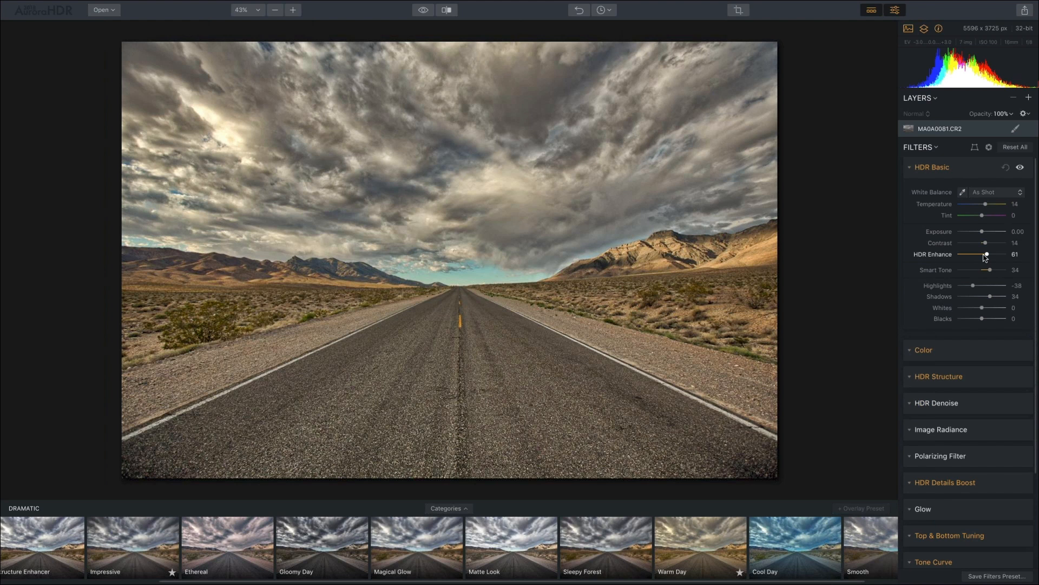
left_click_drag(987, 254, 992, 233)
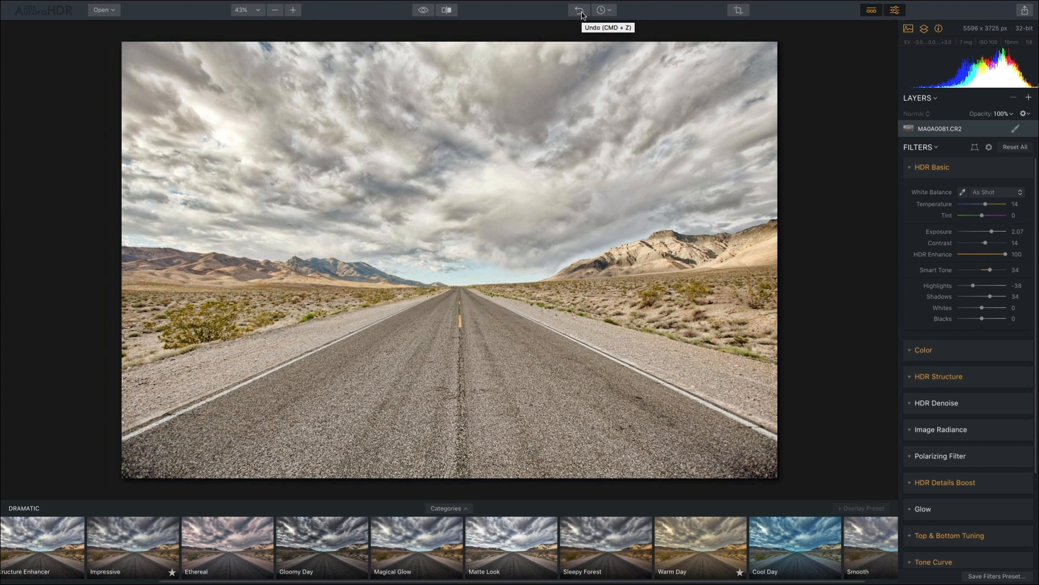
left_click(579, 11)
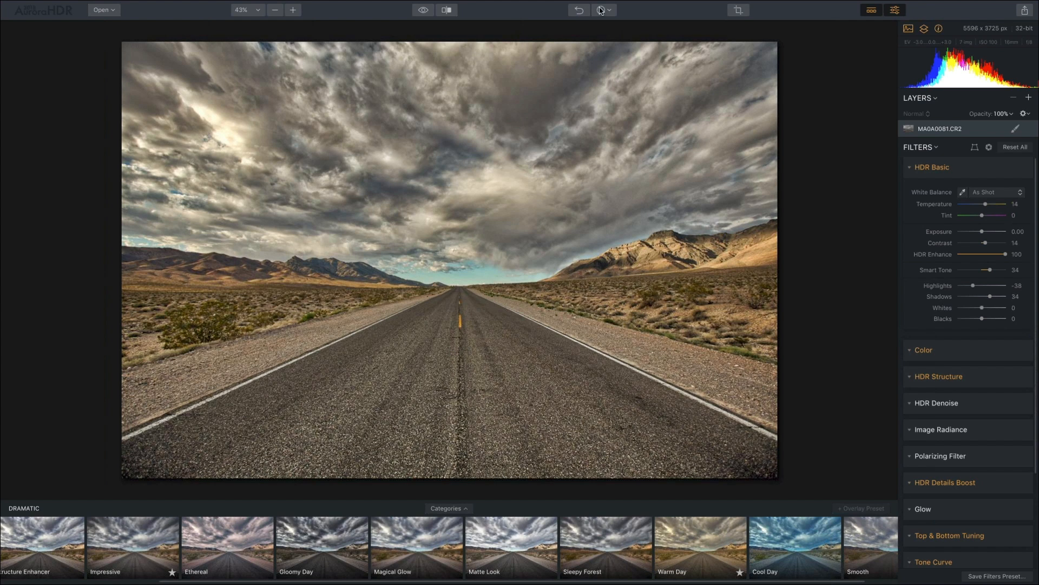
Look through the edit history down to the Original entry, and return to the whole-photo view
mouse_move(611, 2)
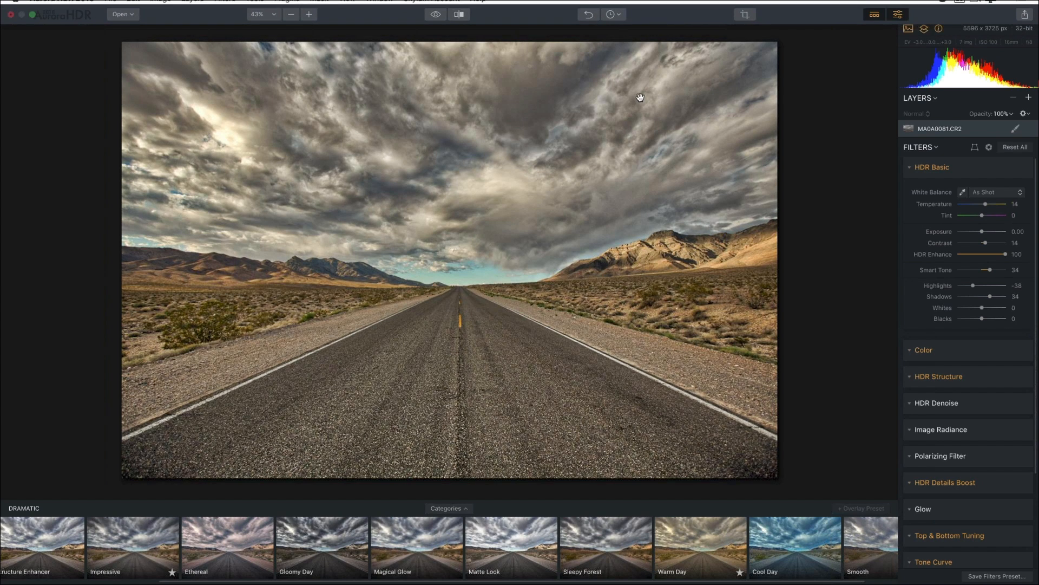
left_click(640, 97)
left_click(611, 10)
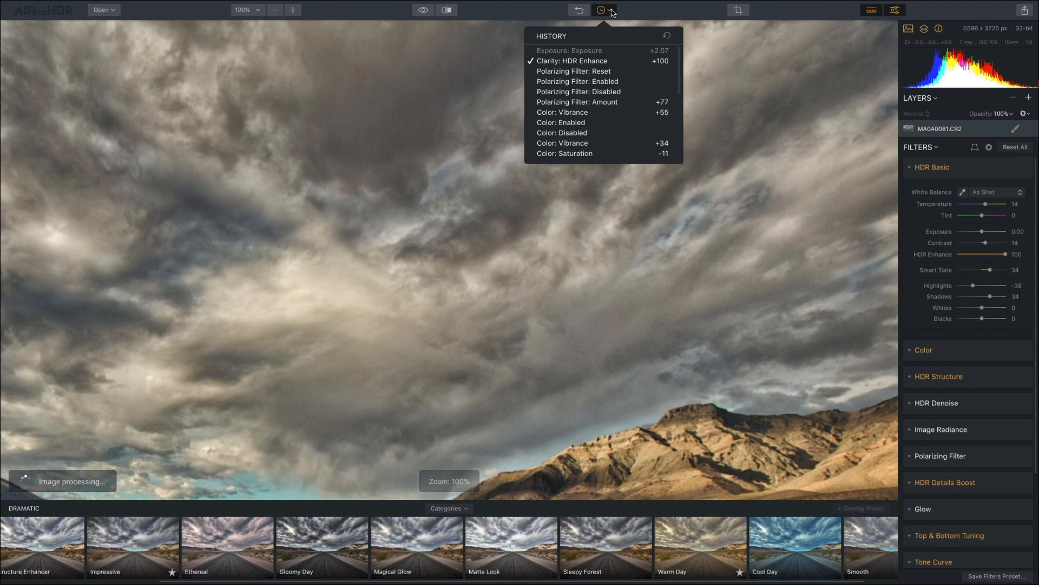
scroll(602, 104, "down", 10)
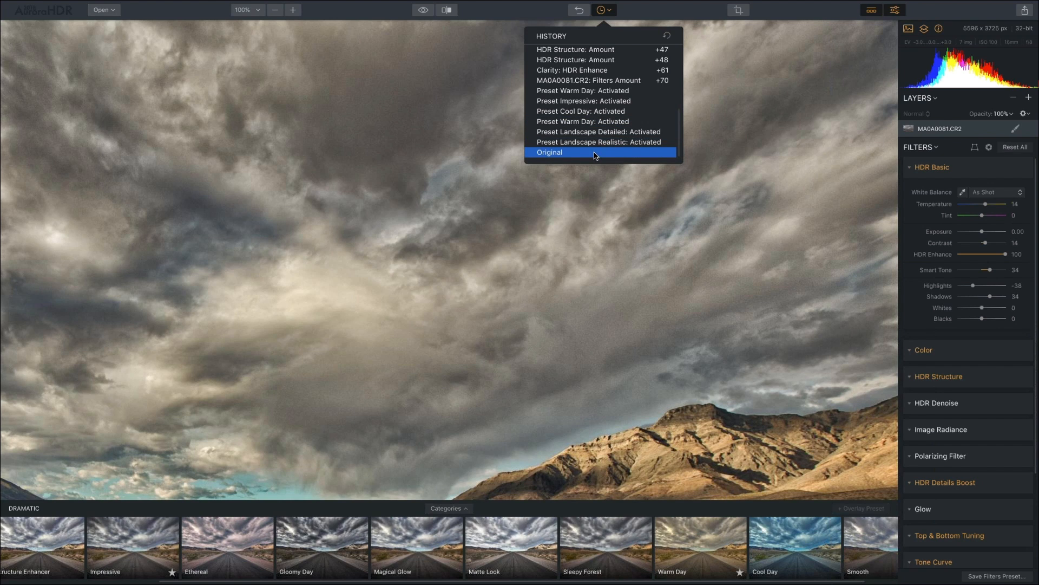
left_click(595, 154)
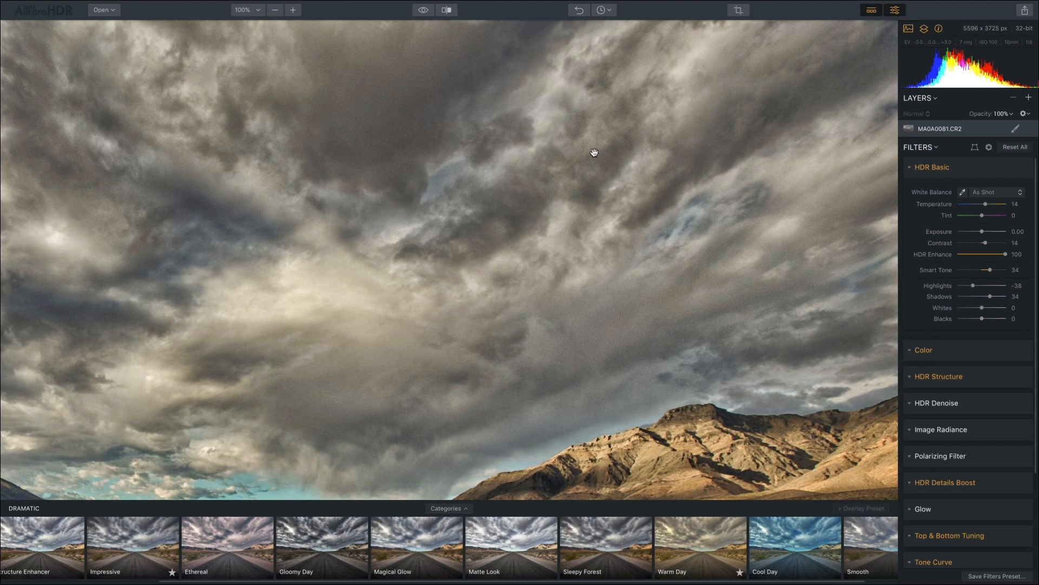
double_click(595, 153)
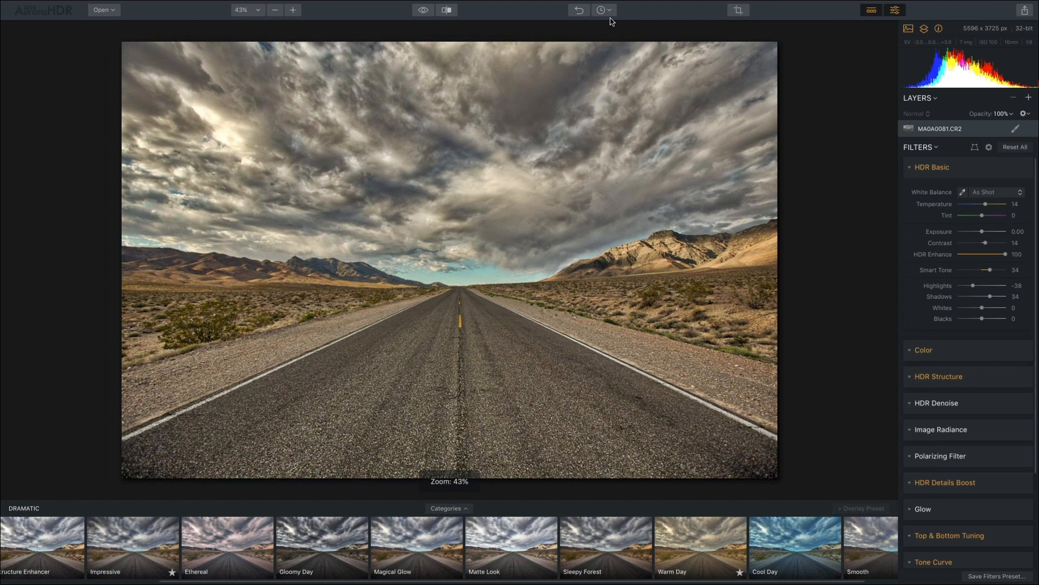
Step the photo back in the edit history to the Color Vibrance +55 entry
left_click(609, 12)
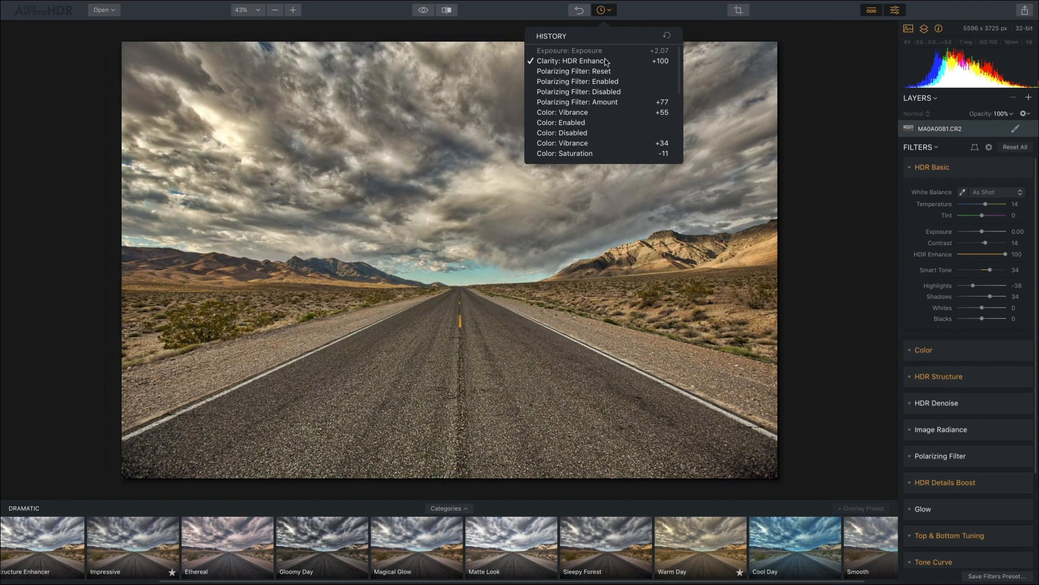
left_click(613, 112)
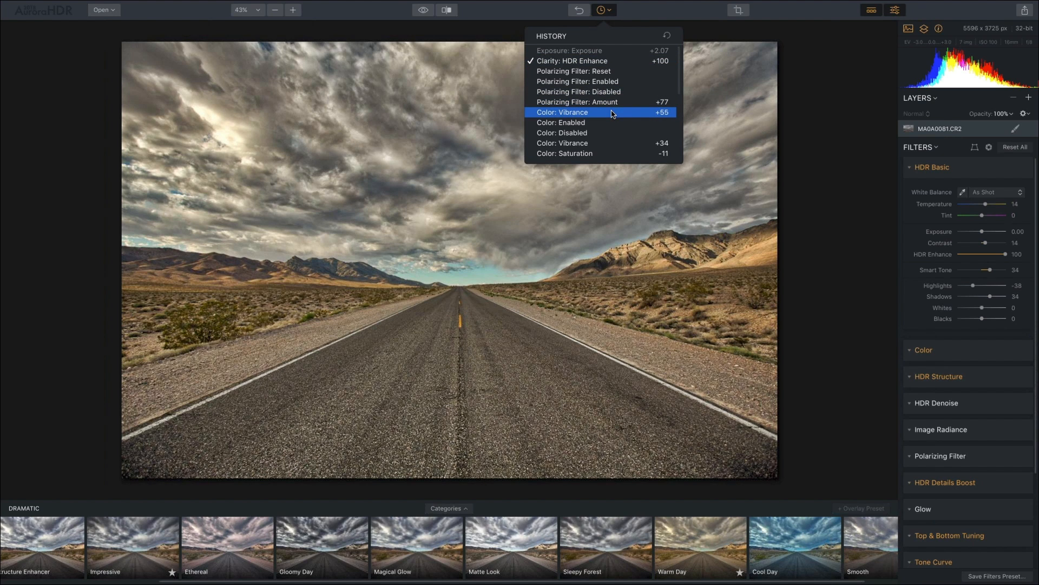
left_click(613, 113)
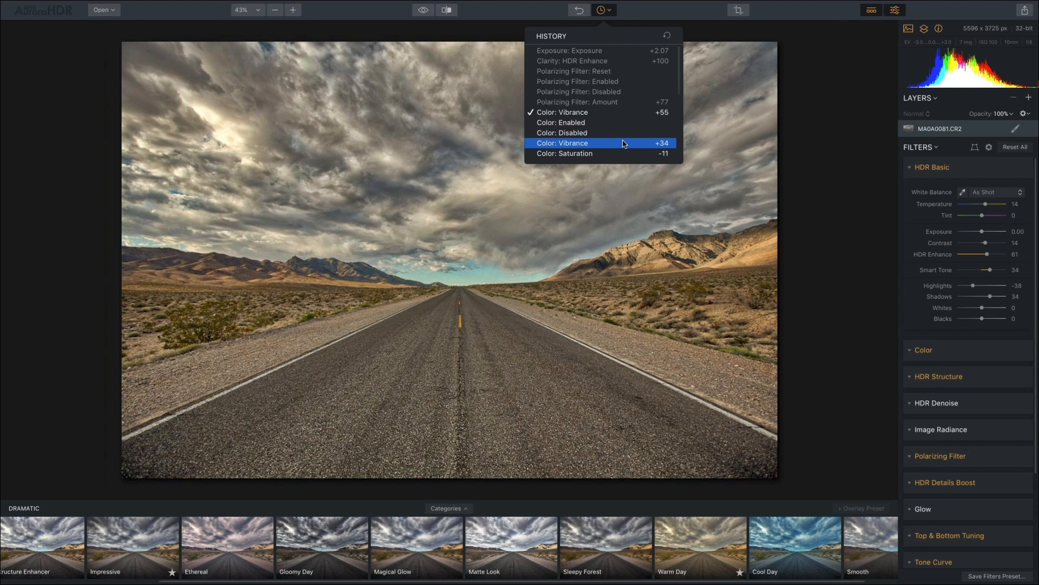
Review the earlier preset entries in the edit history, and restore the photo to the Polarizing Filter: Enabled entry
scroll(678, 137, "down", 2)
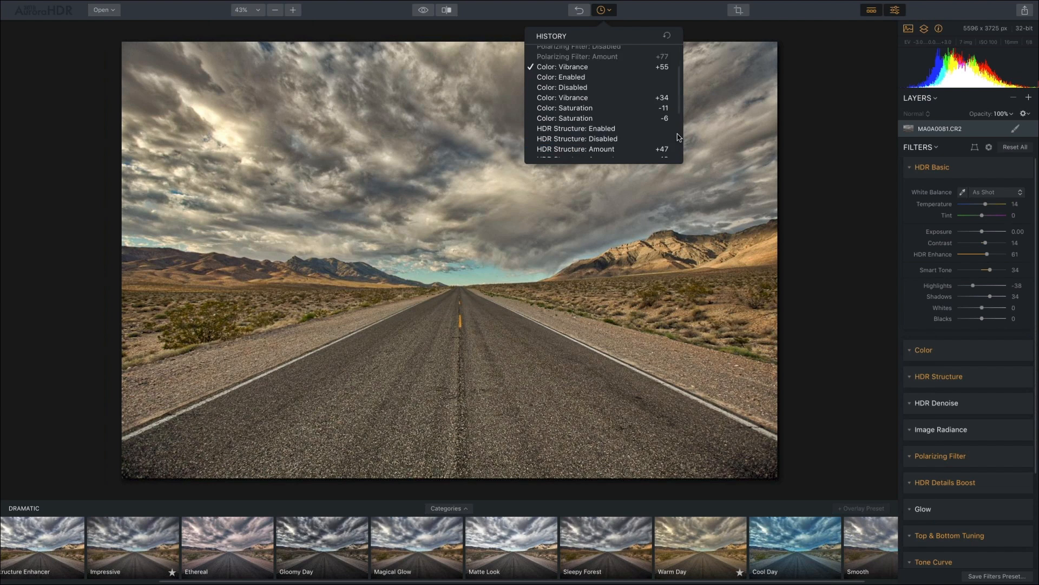
scroll(678, 137, "down", 4)
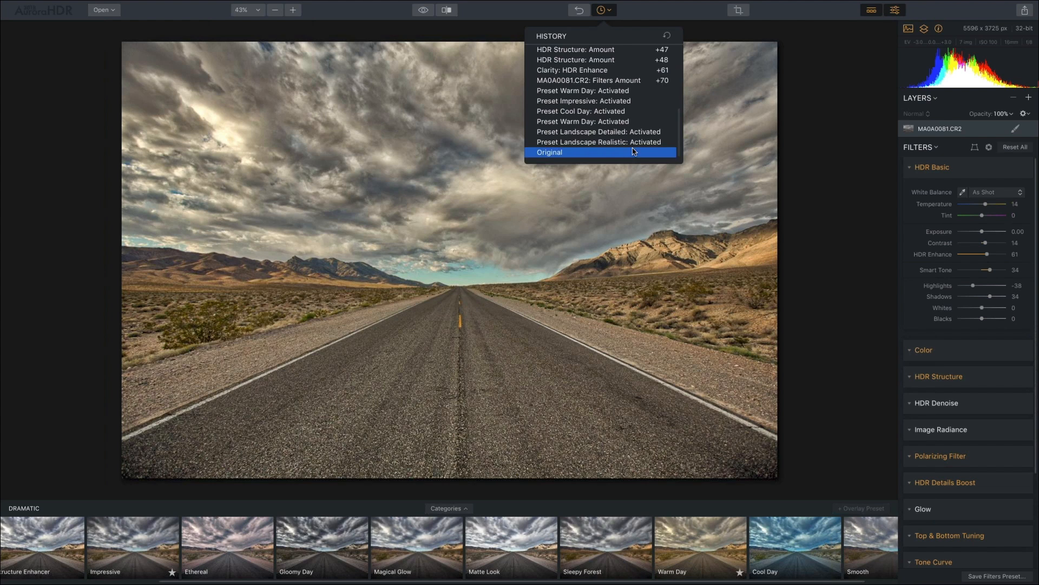
left_click(584, 142)
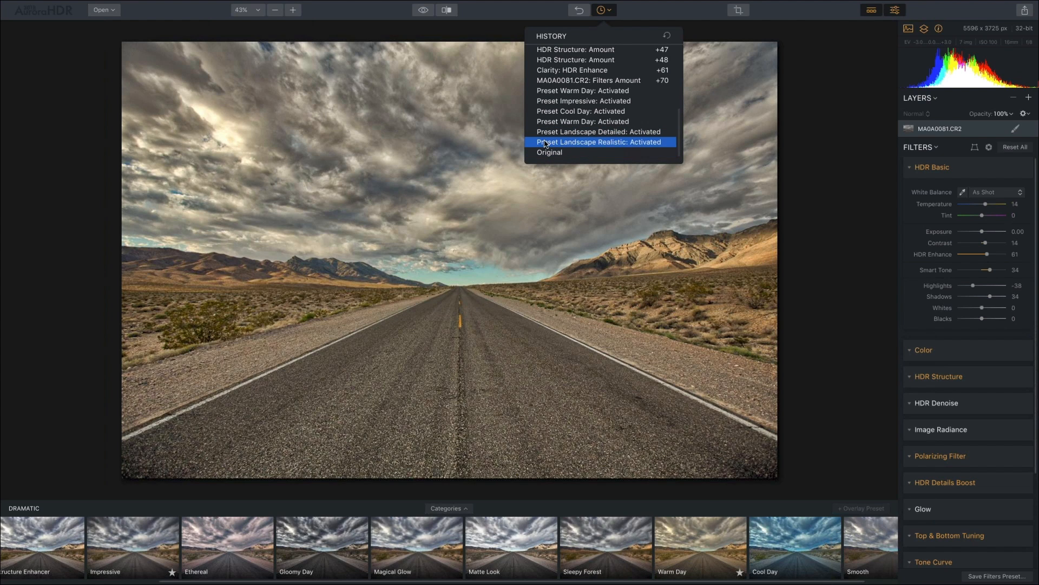
left_click(612, 133)
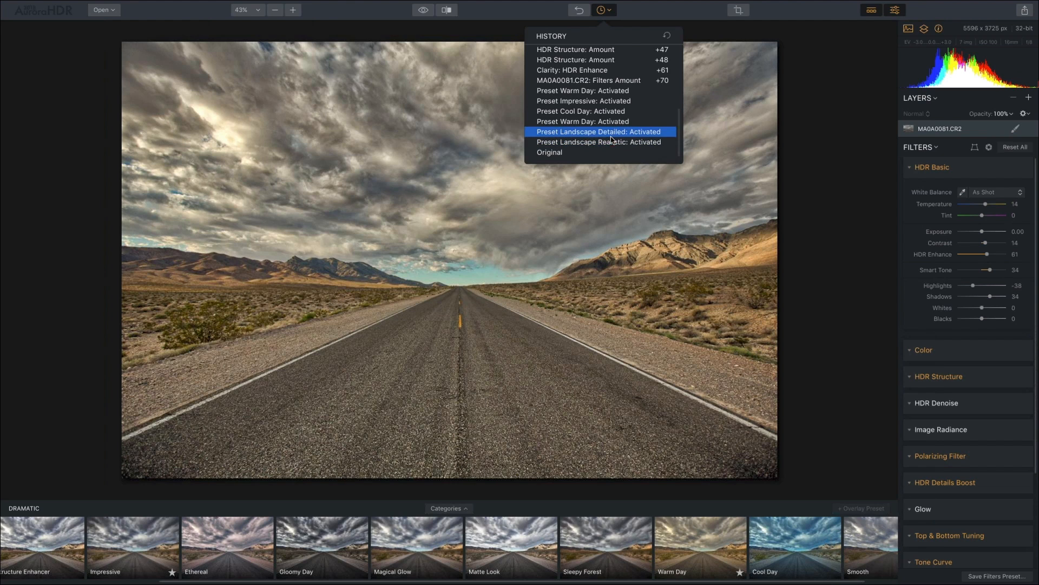
scroll(680, 88, "up", 1)
scroll(680, 88, "up", 10)
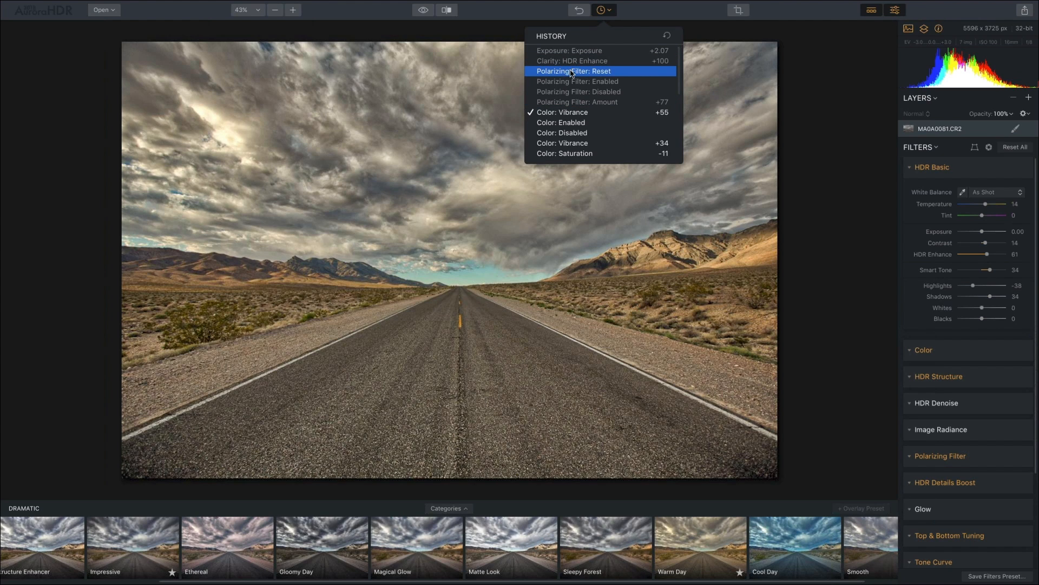
left_click(595, 83)
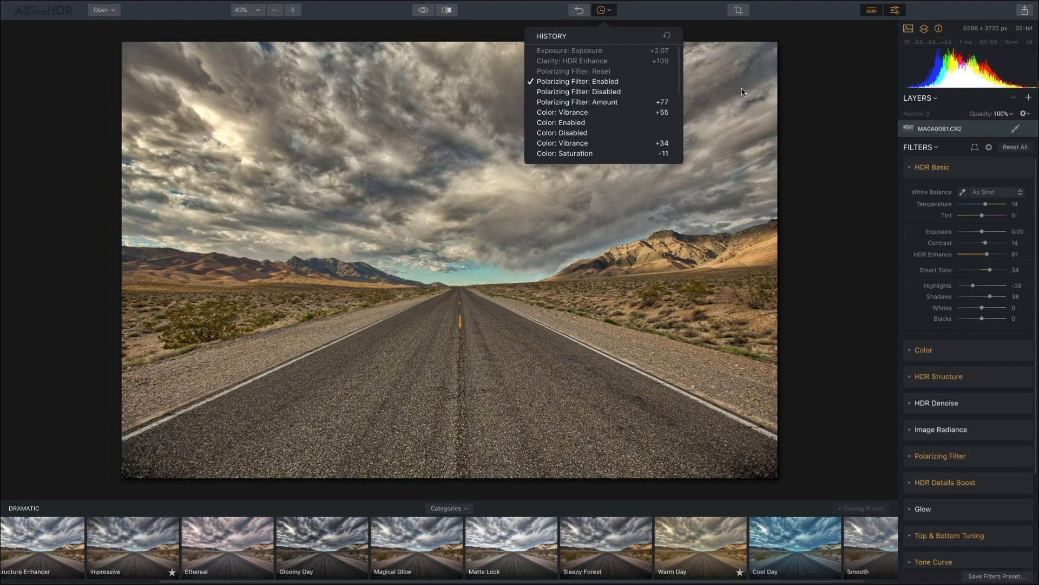
left_click(760, 210)
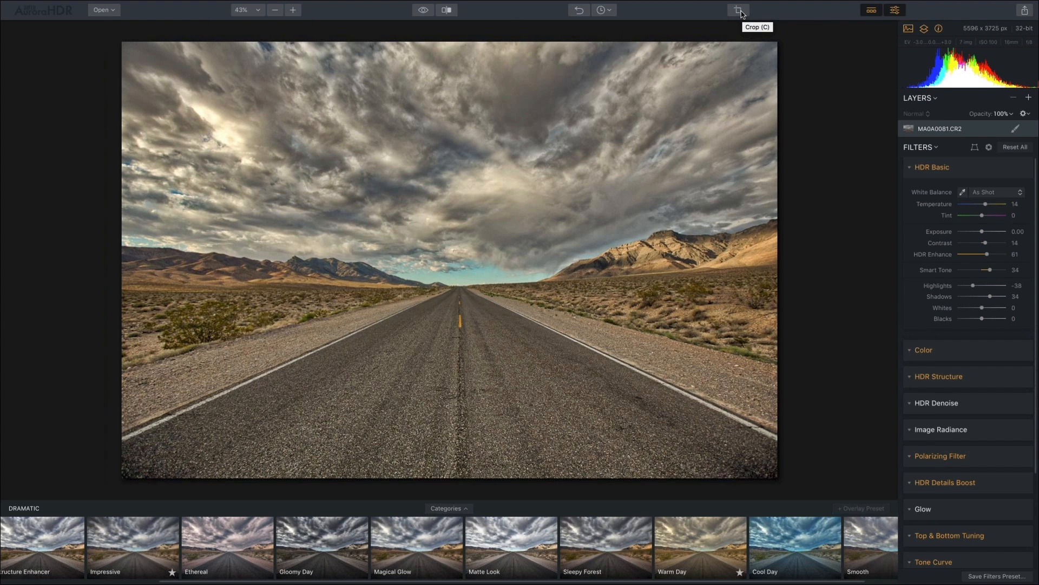
Try a tighter free-aspect crop around the road and mountains, reposition the photo inside it, and reset the crop
left_click(738, 10)
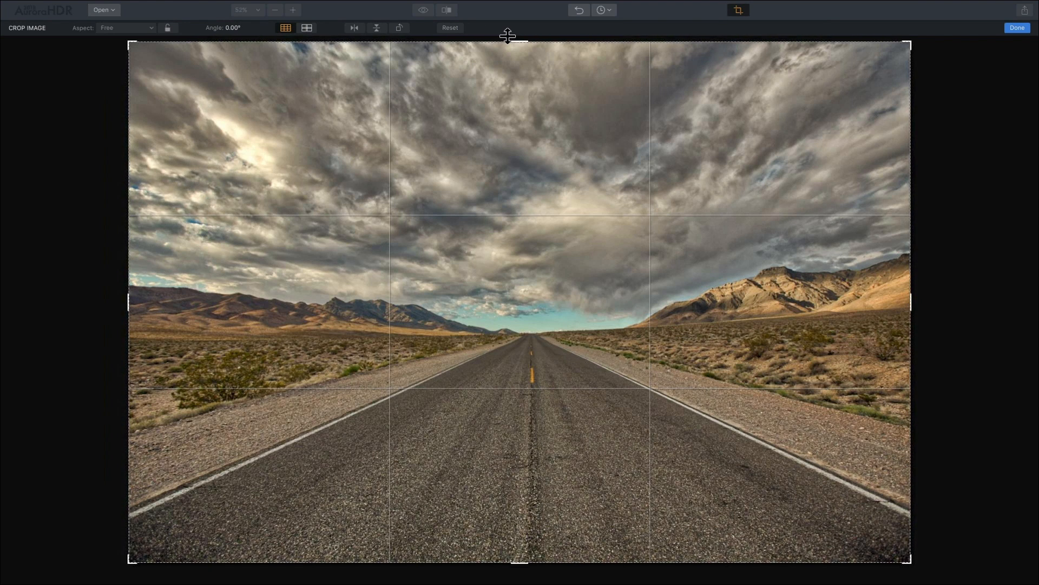
left_click_drag(525, 40, 506, 103)
left_click_drag(129, 286, 201, 287)
left_click_drag(431, 318, 454, 284)
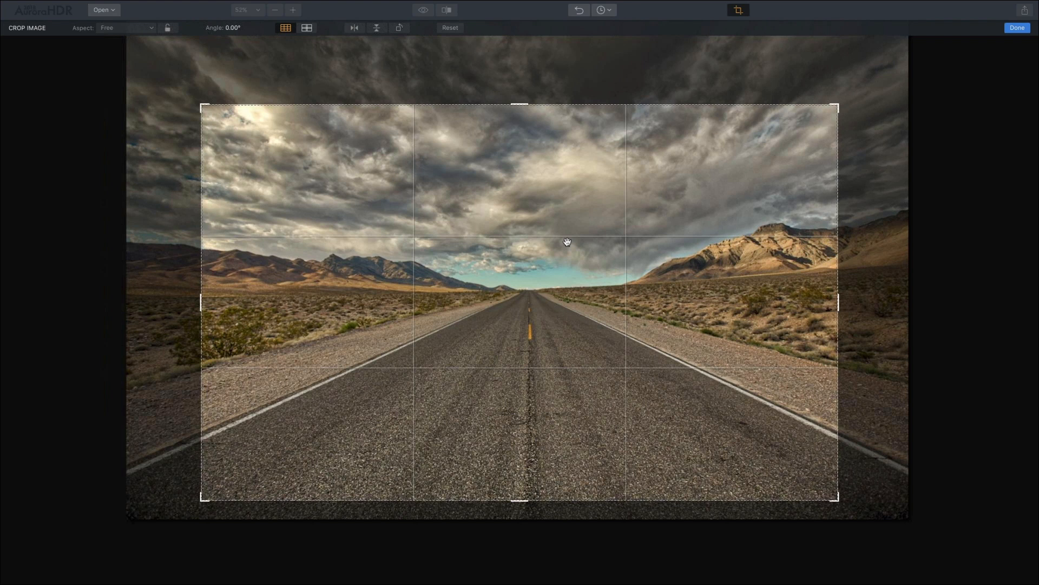
left_click(448, 31)
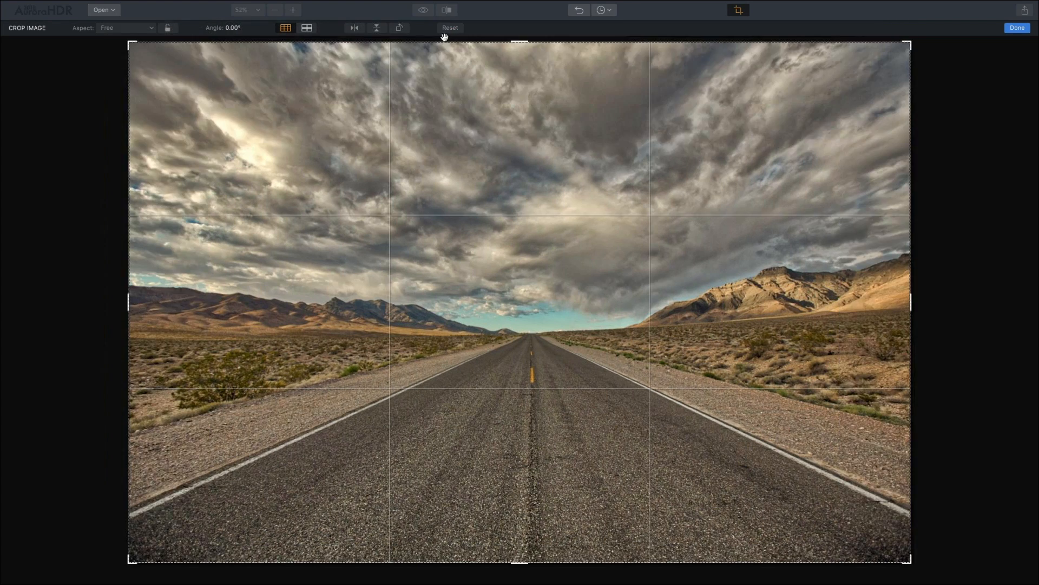
Try a 16:9 crop, shrink its frame and recentre the road inside it
left_click(152, 29)
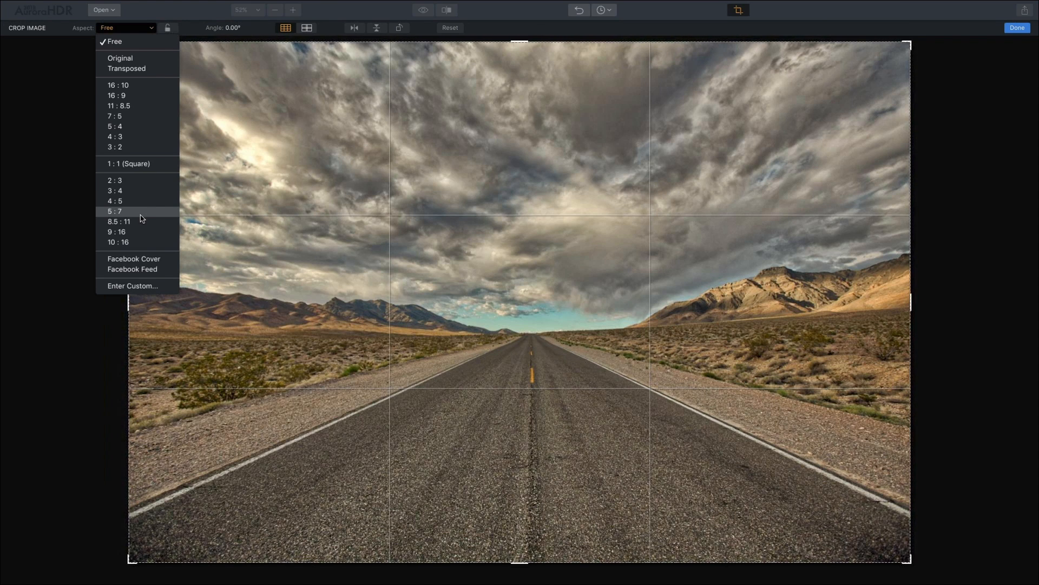
left_click(138, 97)
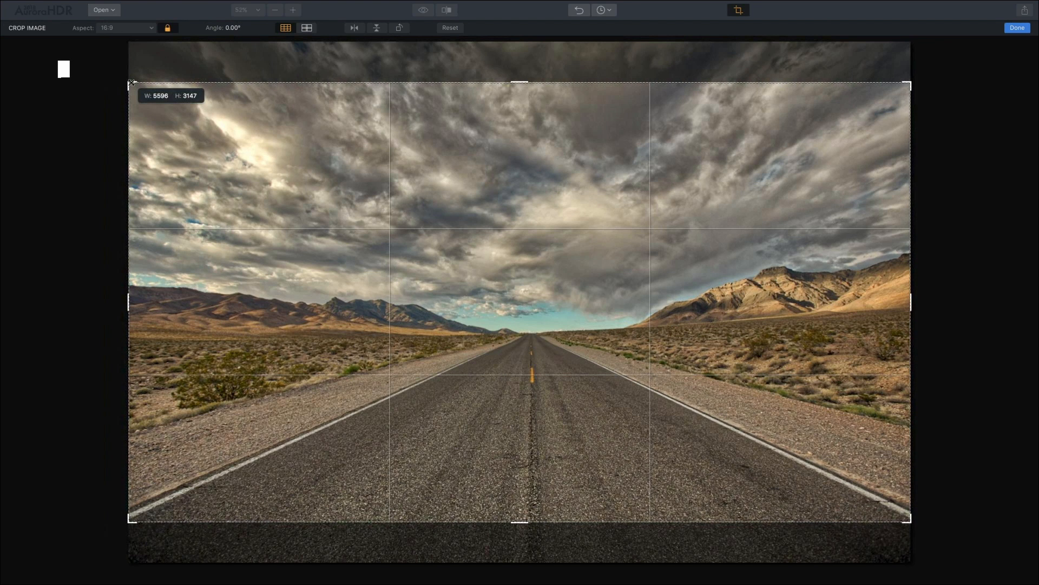
left_click_drag(131, 83, 186, 117)
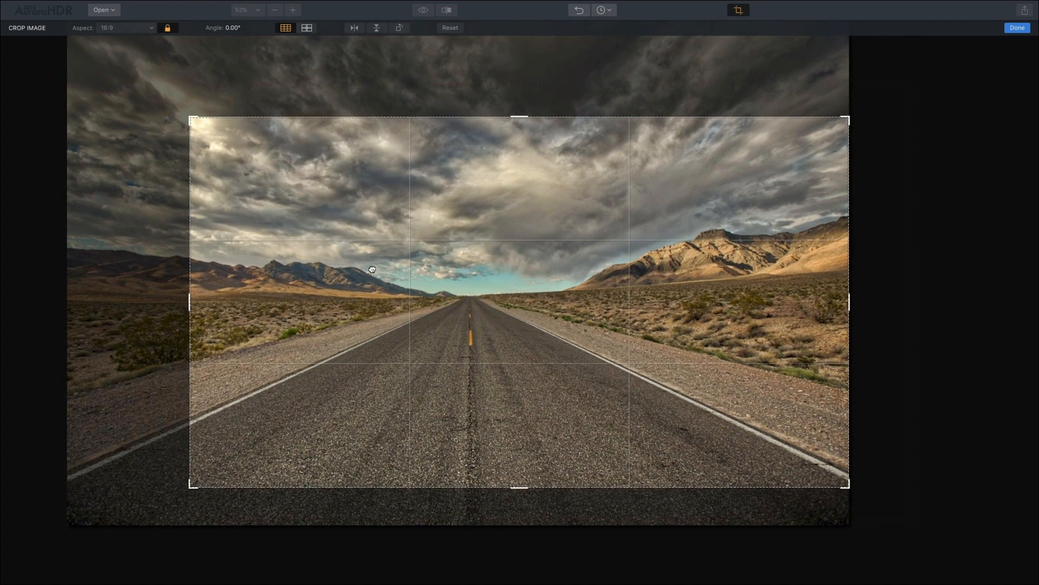
left_click_drag(372, 269, 463, 332)
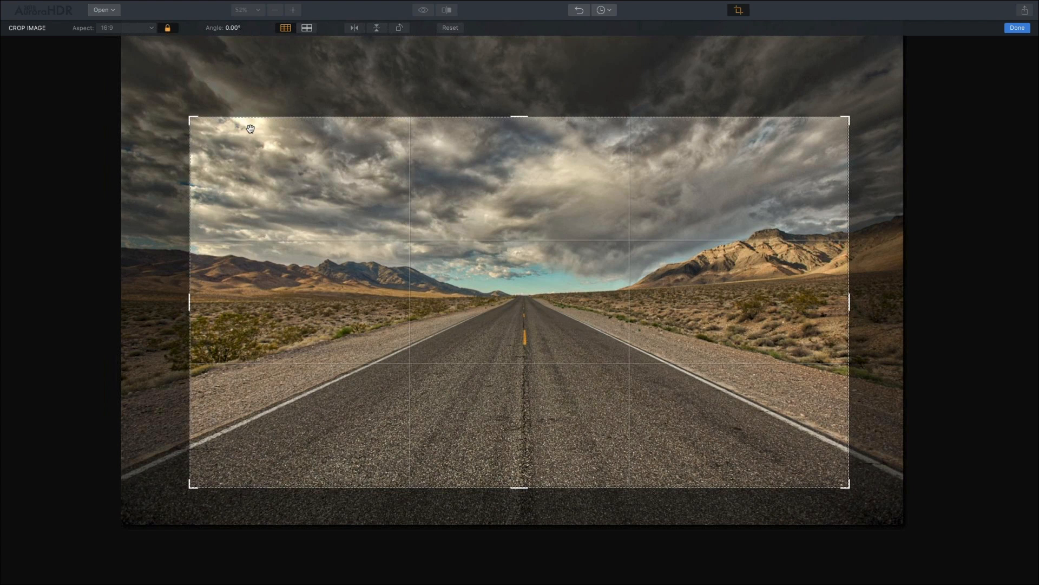
Crop the photo to the Facebook Cover aspect at full width, about 5596 x 2129 px, with the road and mountains framed inside
left_click(152, 28)
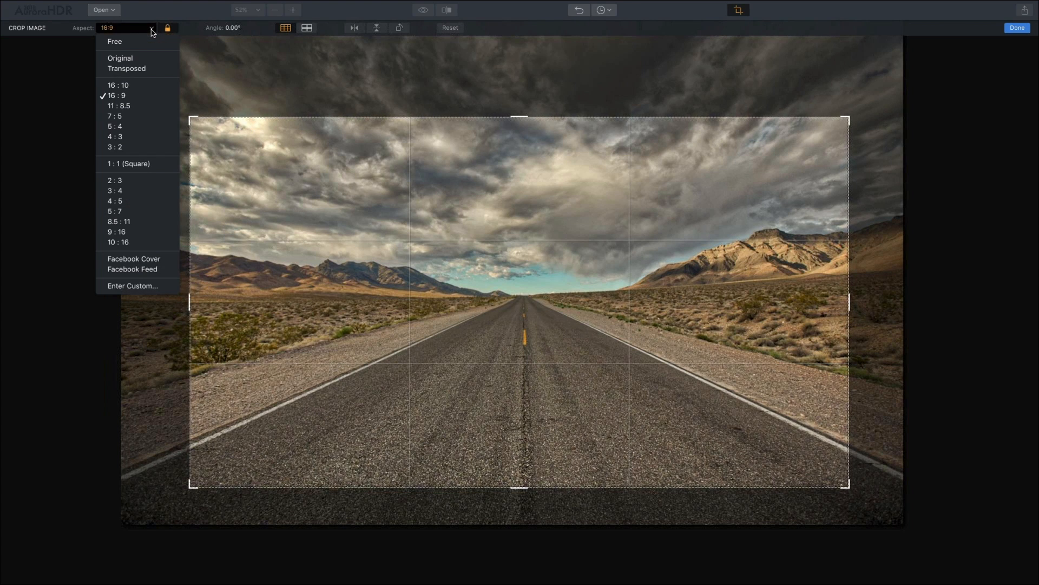
left_click(160, 262)
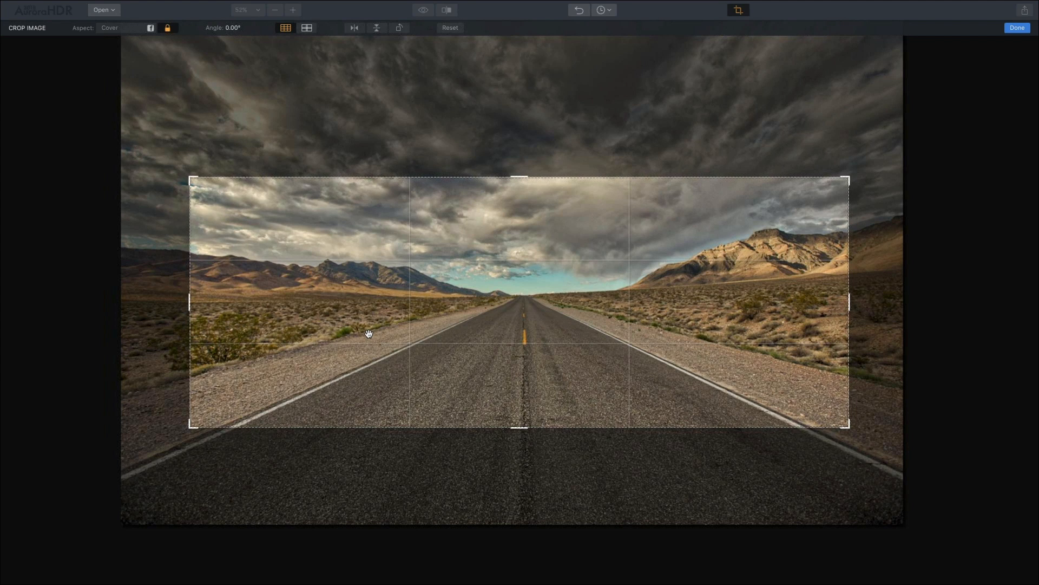
left_click_drag(188, 177, 146, 153)
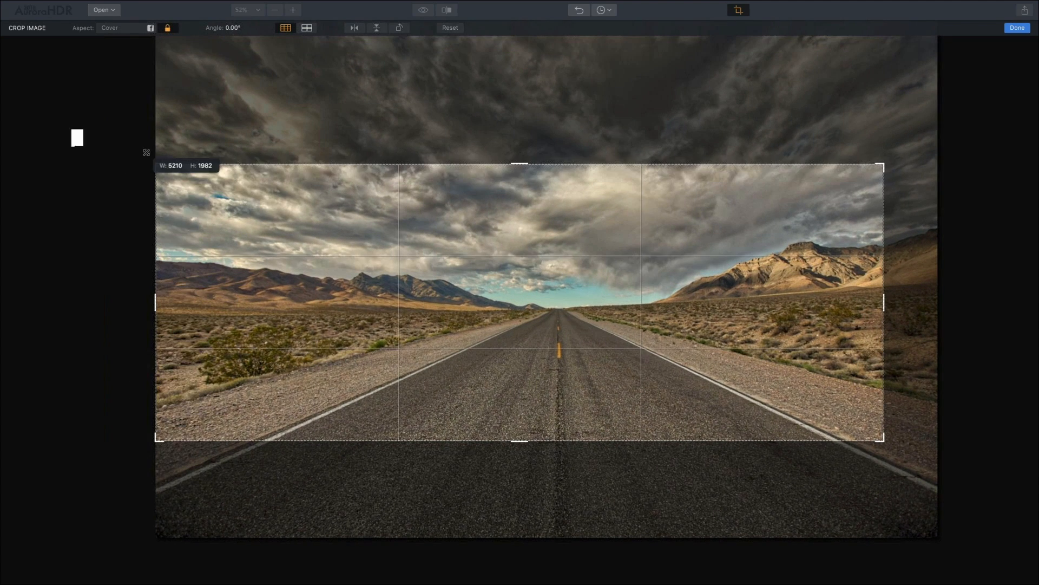
left_click_drag(384, 305, 404, 286)
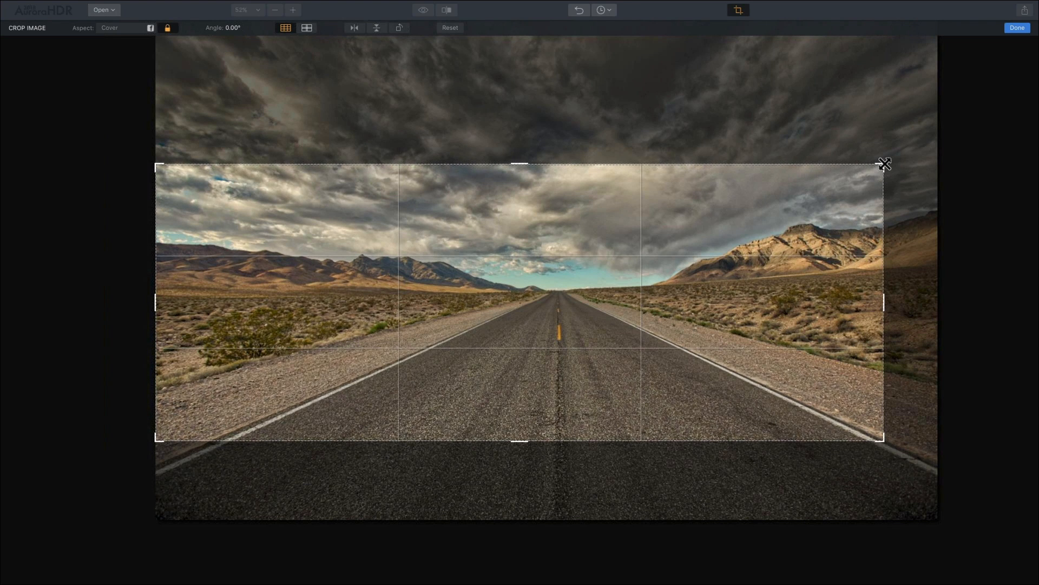
left_click_drag(884, 164, 958, 151)
left_click_drag(646, 336, 645, 366)
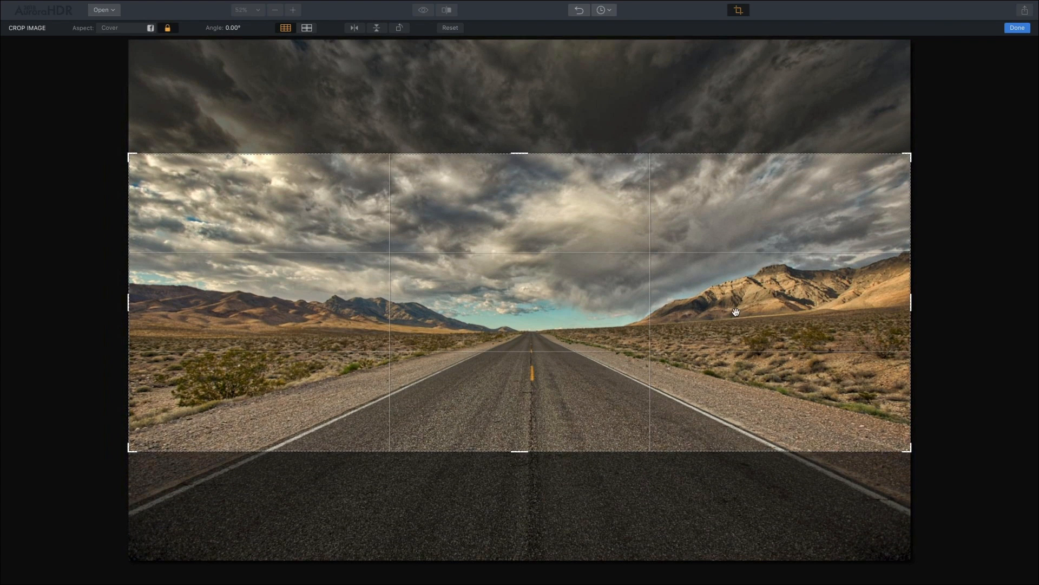
left_click(1023, 29)
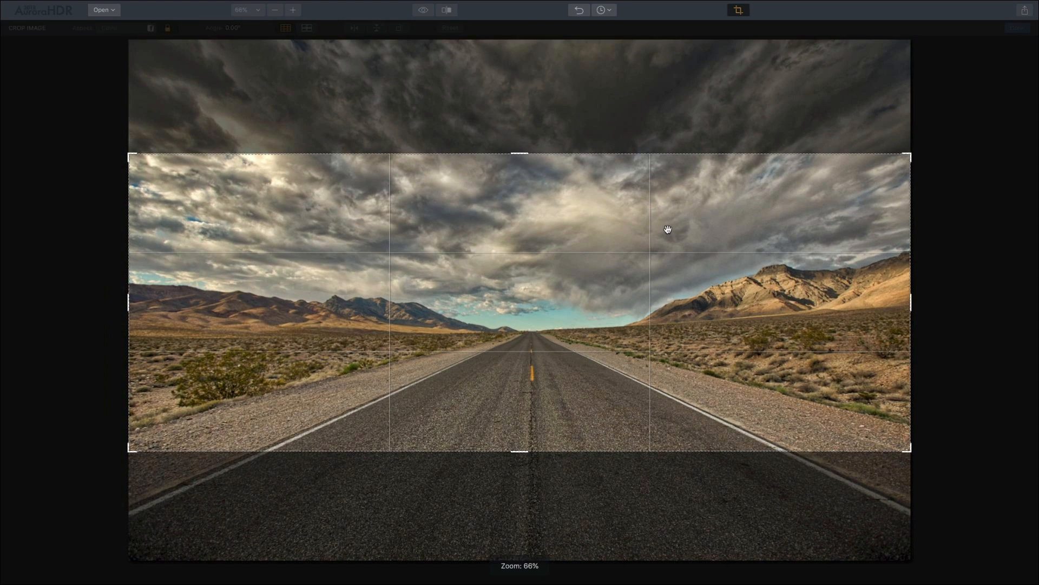
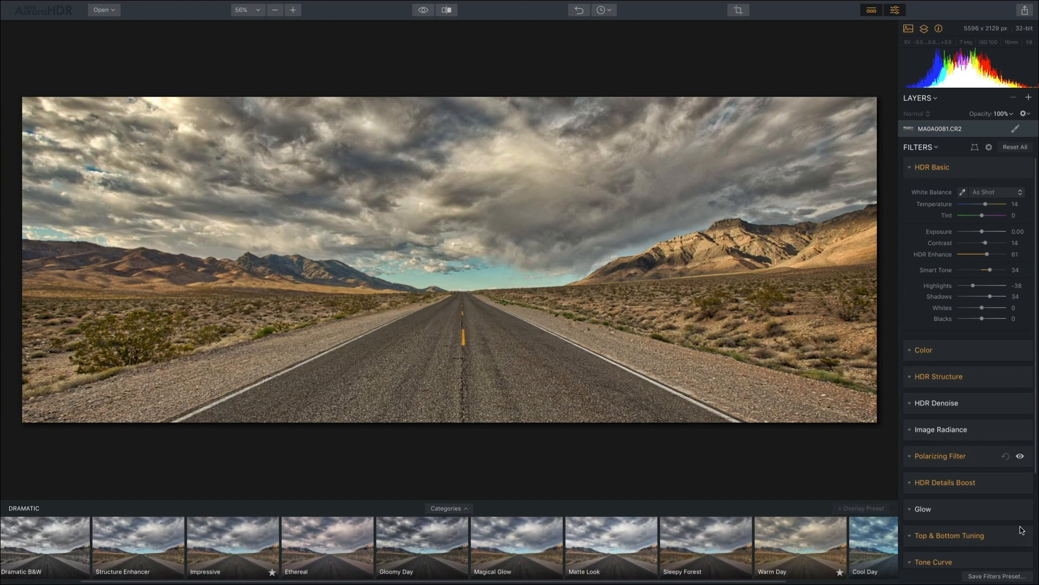
scroll(1024, 523, "down", 5)
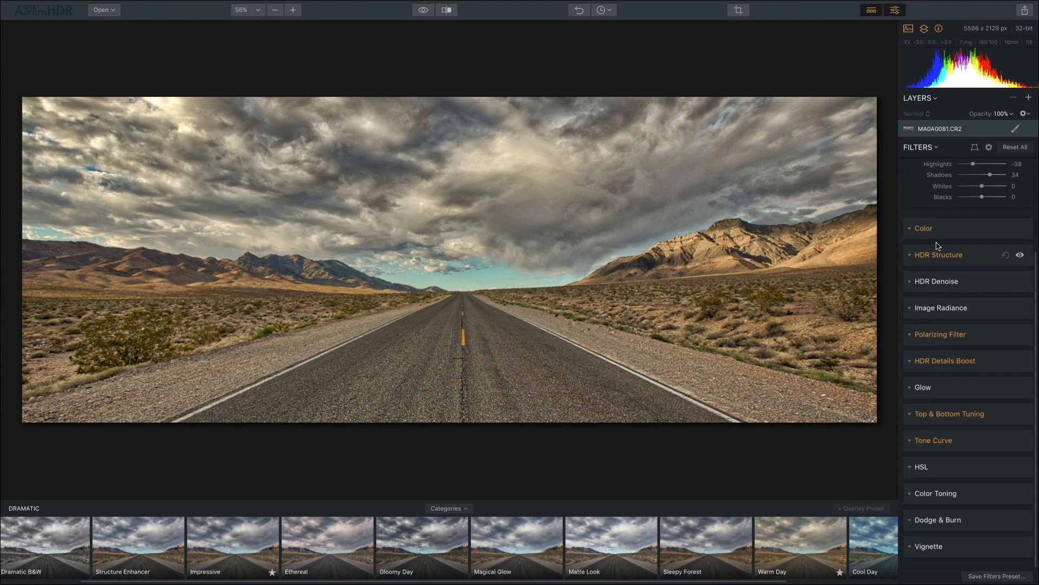
Orient the Top & Bottom Tuning filter along the horizon with a blend of 12 and a horizontal shift of 52
left_click(952, 415)
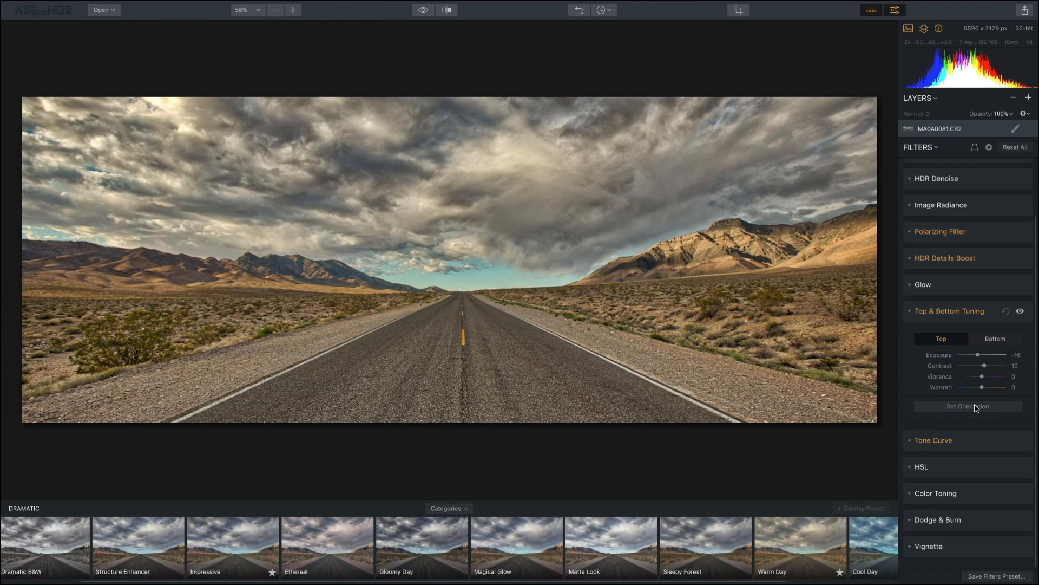
left_click(975, 406)
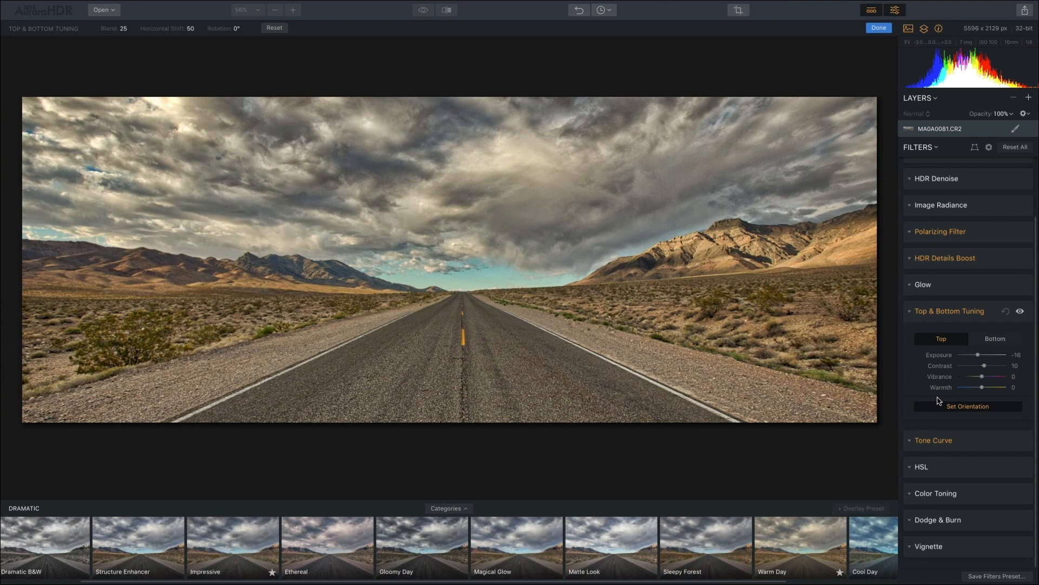
left_click_drag(449, 259, 461, 291)
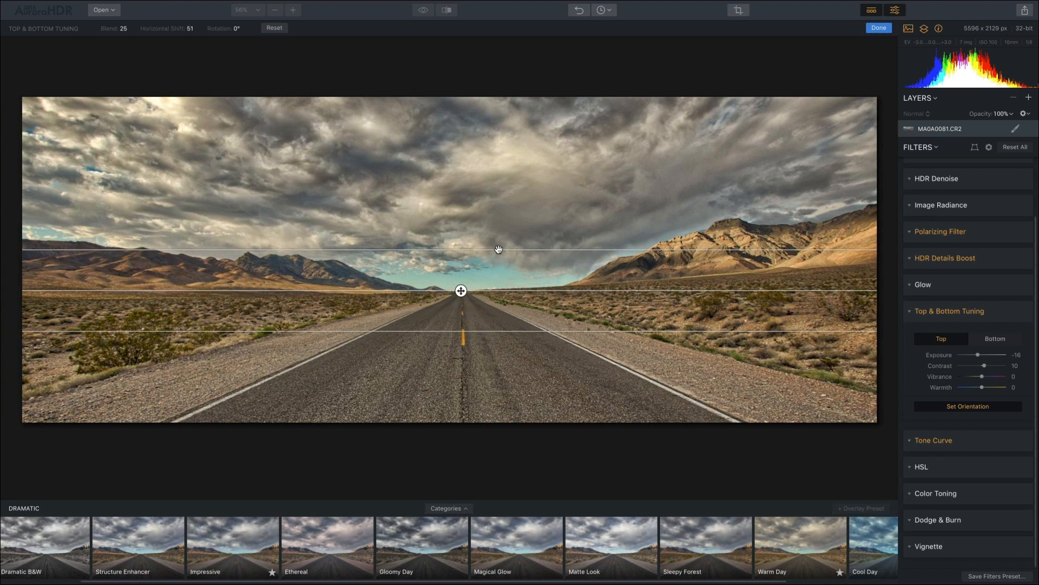
left_click_drag(498, 250, 497, 294)
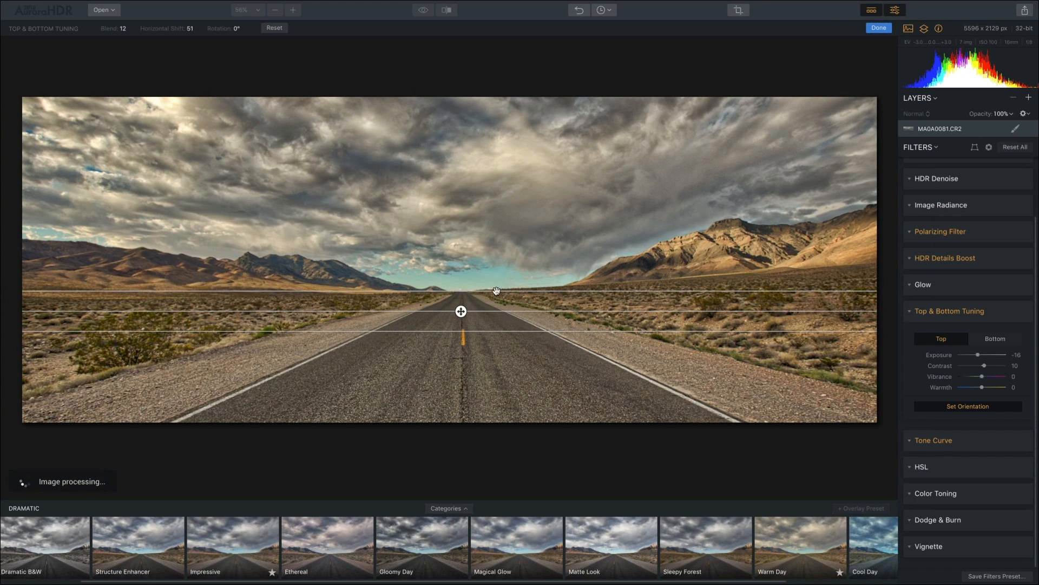
left_click_drag(461, 311, 467, 288)
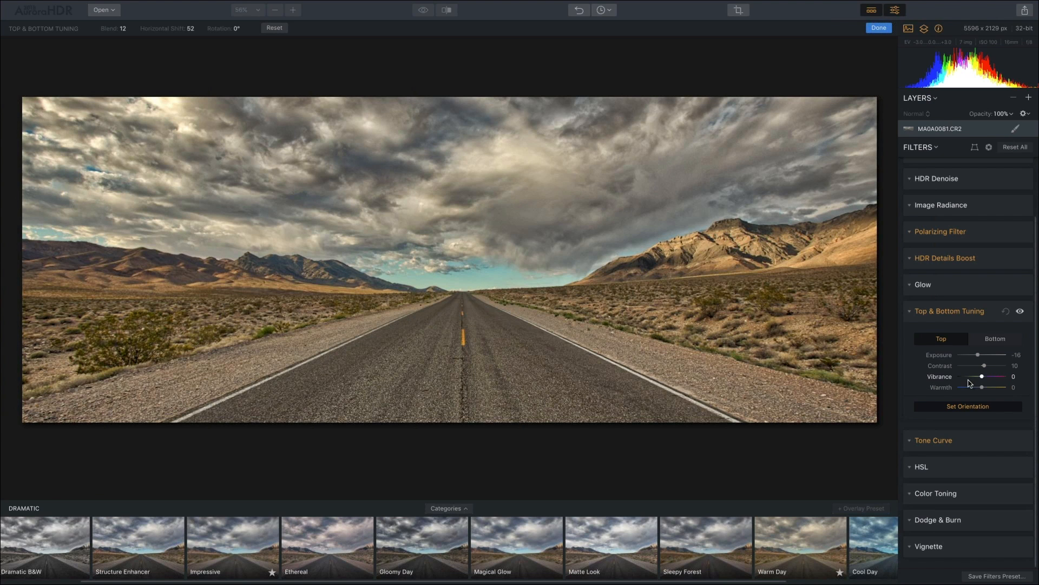
Try a Top warmth of 43 and undo it, then set the Bottom warmth to 43 and the Top warmth to -66
left_click_drag(983, 388, 995, 388)
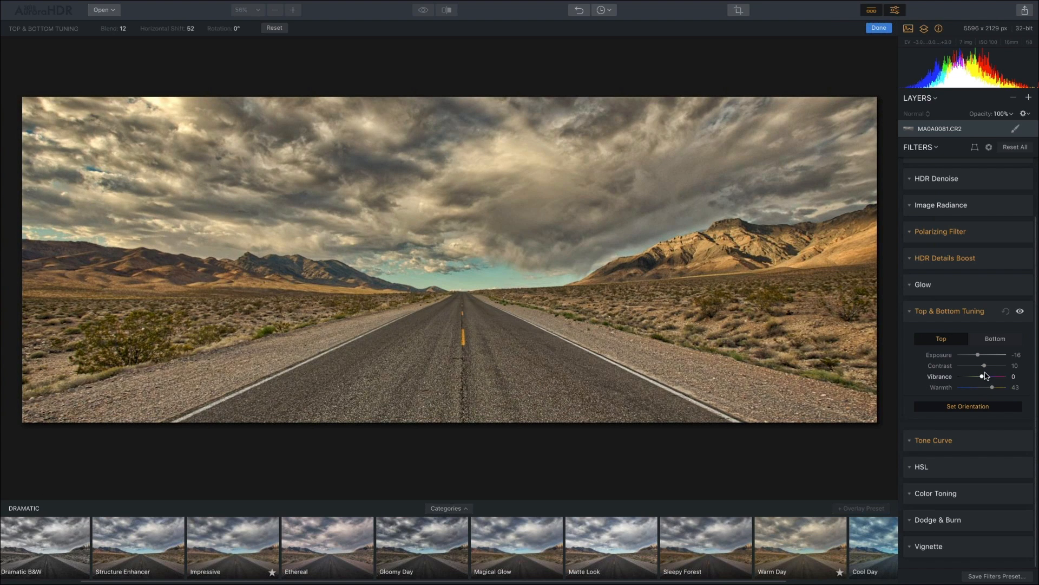
left_click(579, 11)
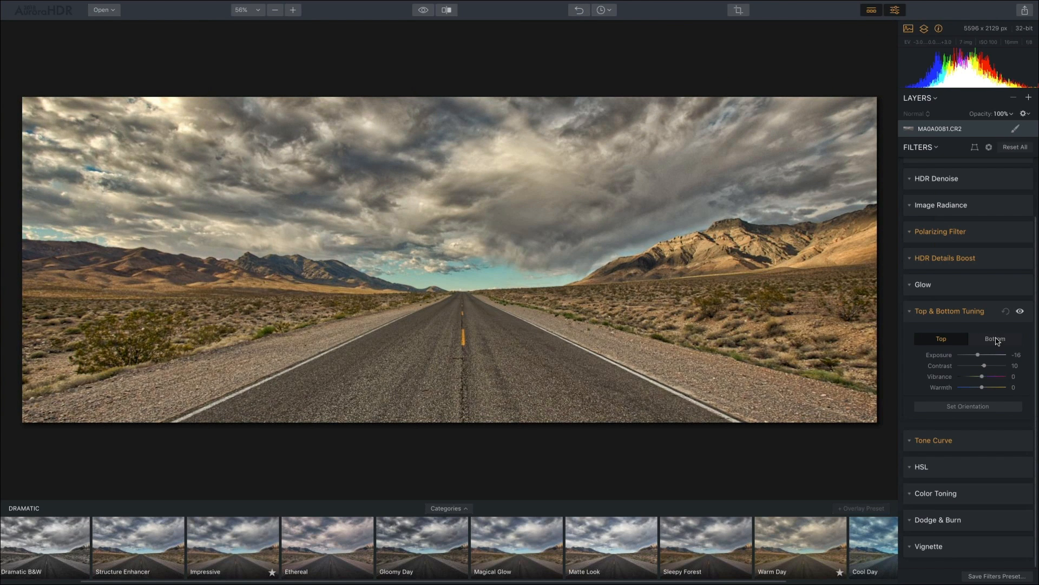
left_click(996, 338)
left_click_drag(985, 386, 996, 387)
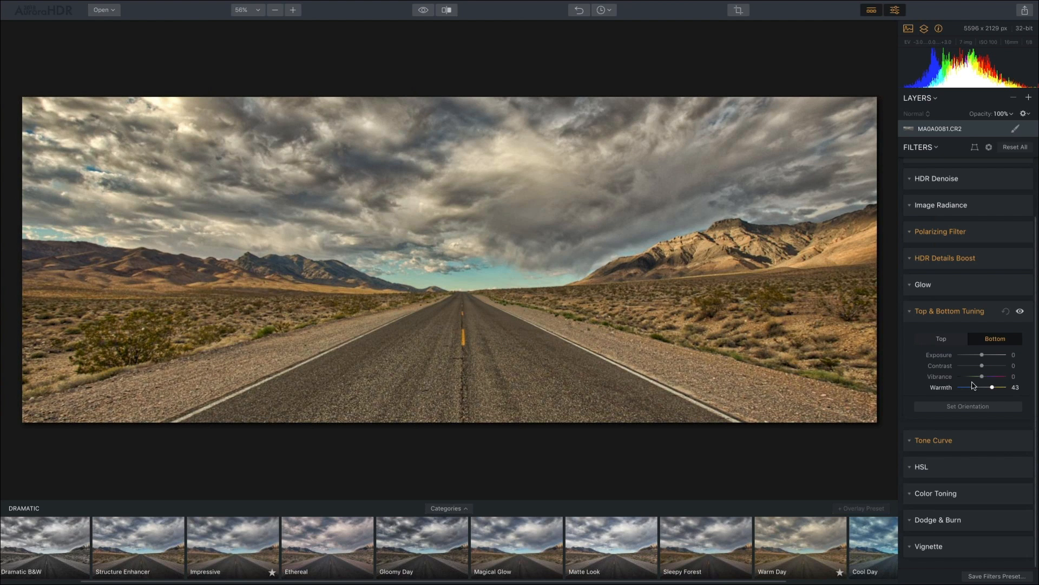
left_click(950, 340)
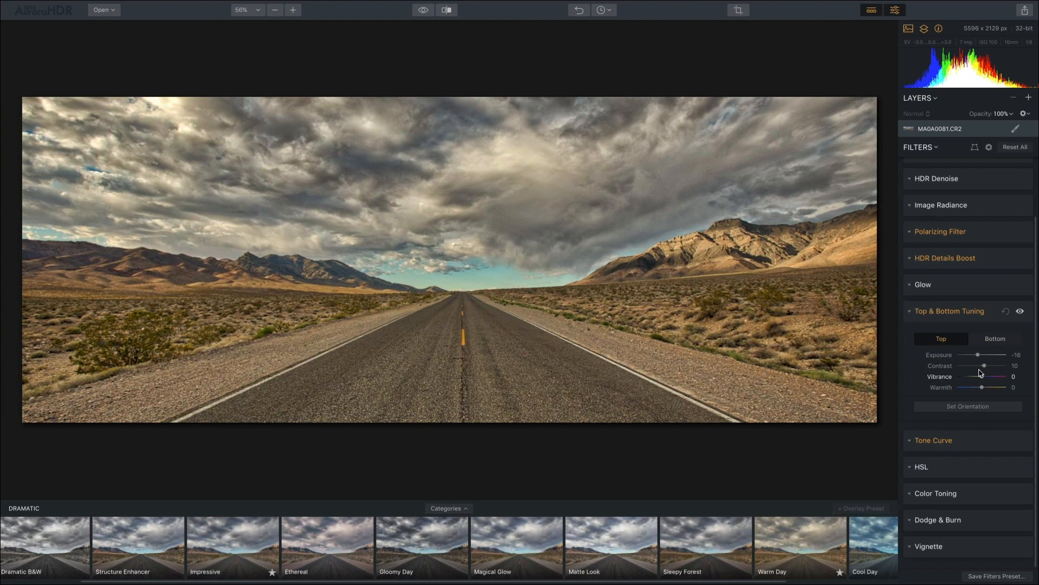
left_click_drag(981, 389, 966, 388)
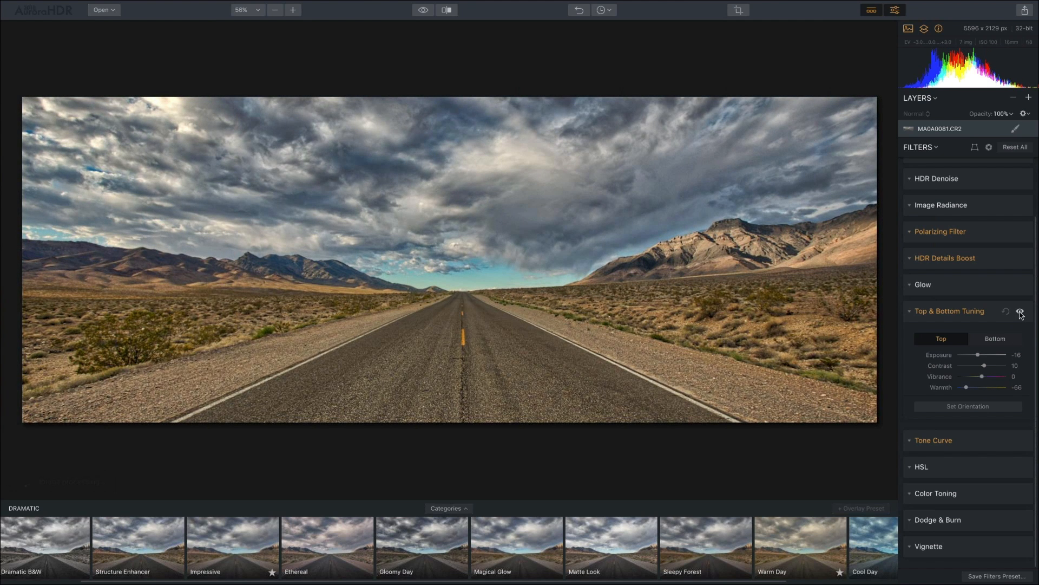
Compare the photo without and with Top & Bottom Tuning, and set the Bottom contrast to 20 and vibrance to 25
left_click(1020, 312)
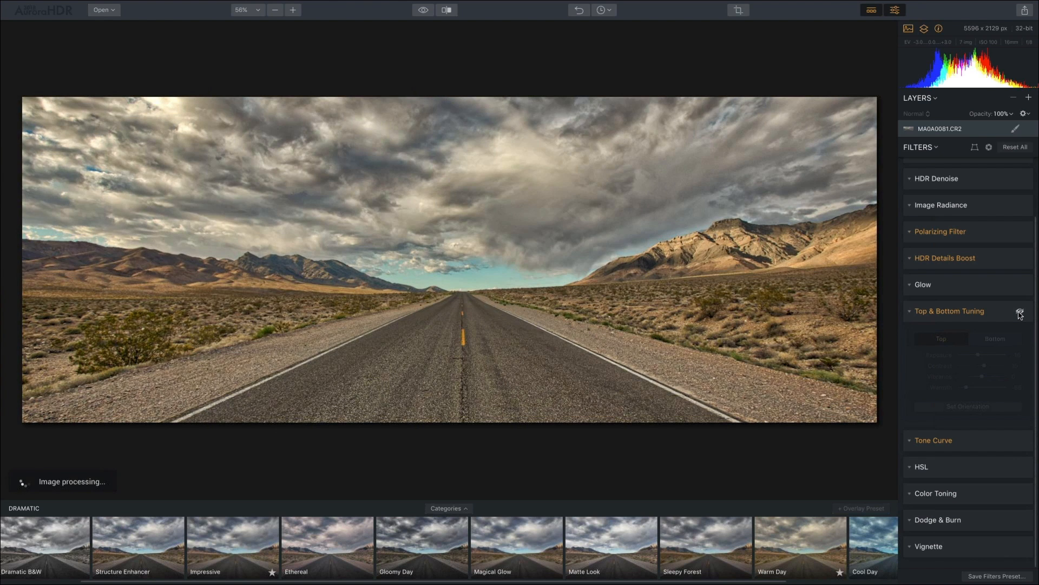
left_click(1021, 312)
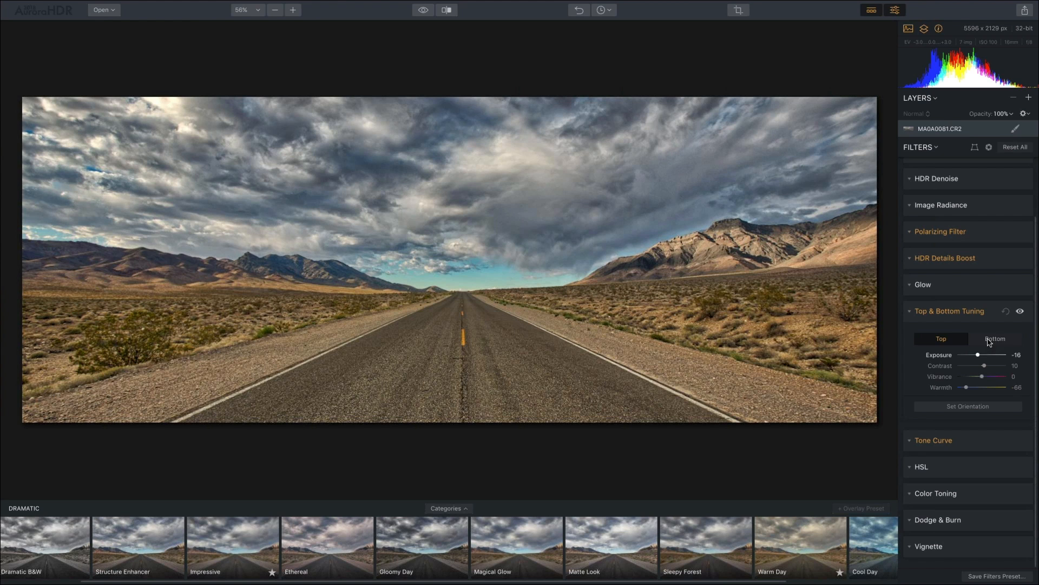
left_click(995, 338)
left_click_drag(982, 377, 988, 366)
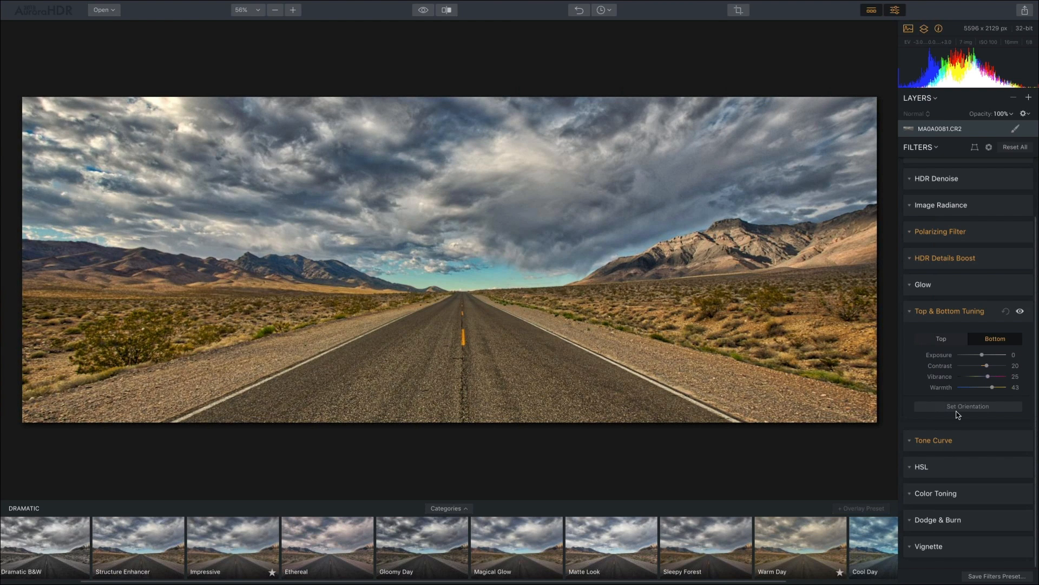
Try rotating the Top & Bottom Tuning orientation to 64° and undo the rotation
left_click(958, 407)
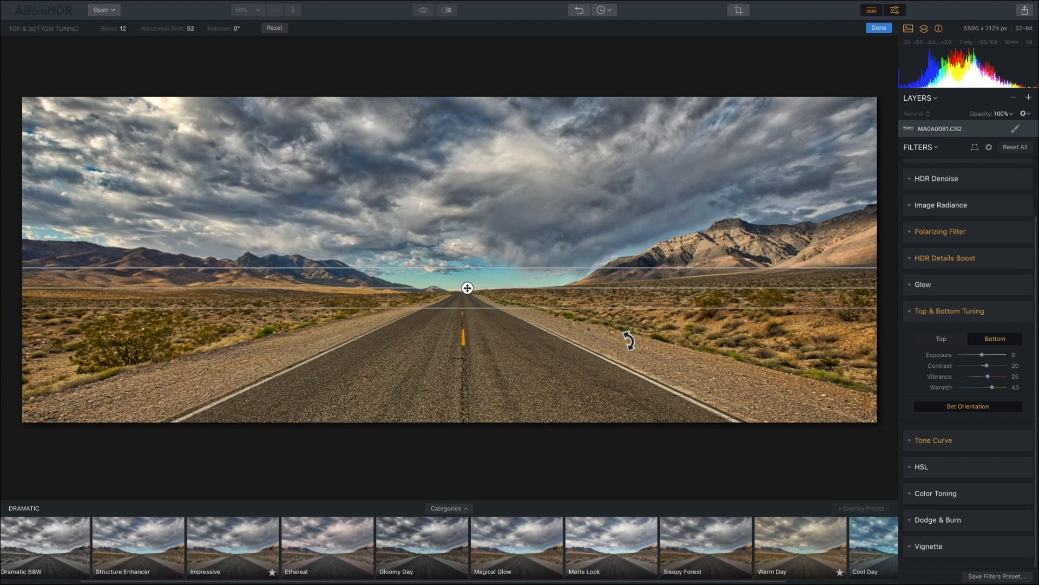
left_click_drag(629, 340, 630, 340)
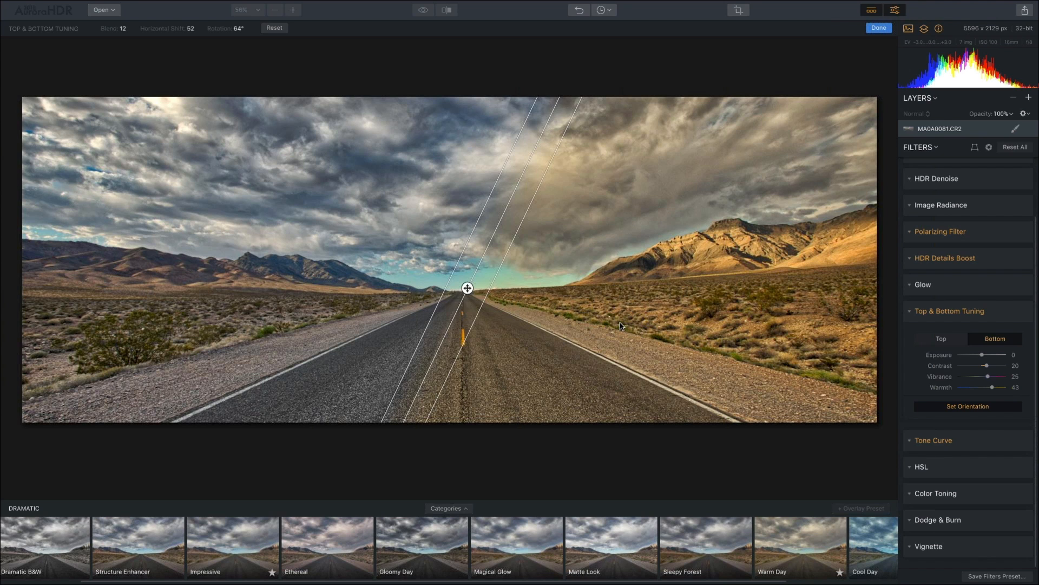
left_click(583, 9)
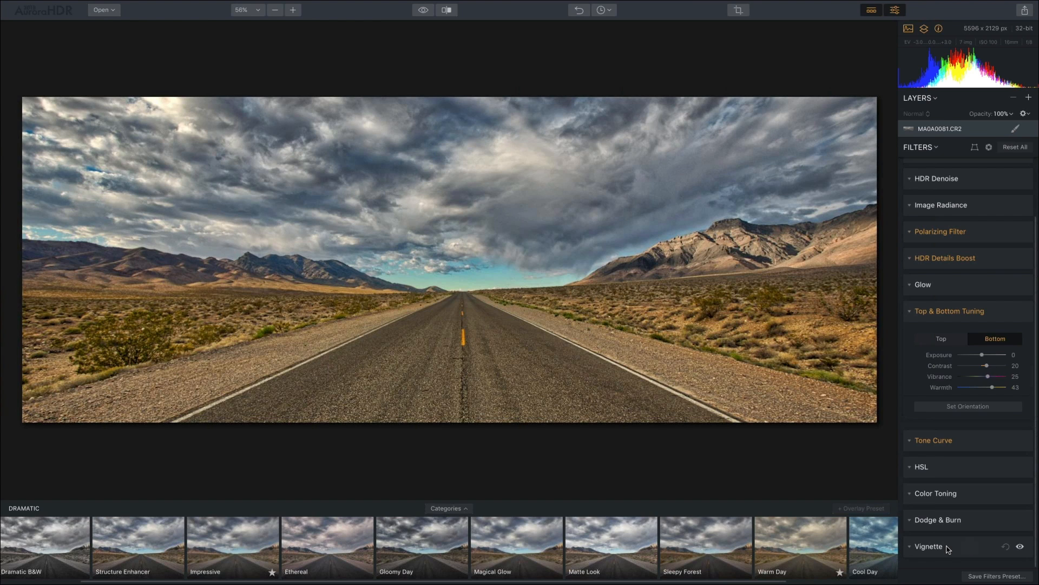
Add a vignette with amount and feather at -100, roundness -11 and size 41
left_click(950, 546)
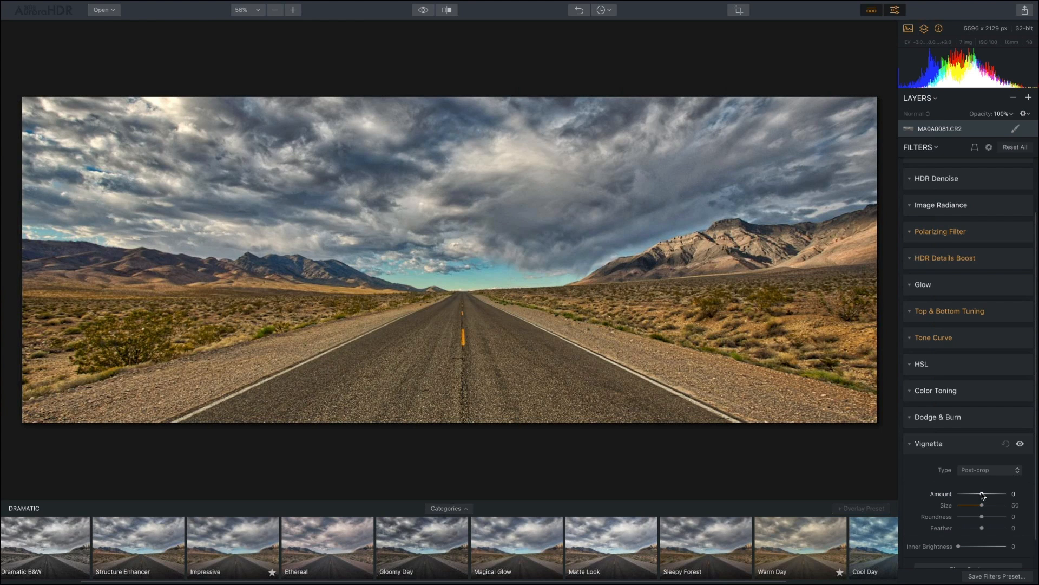
left_click_drag(982, 494, 946, 501)
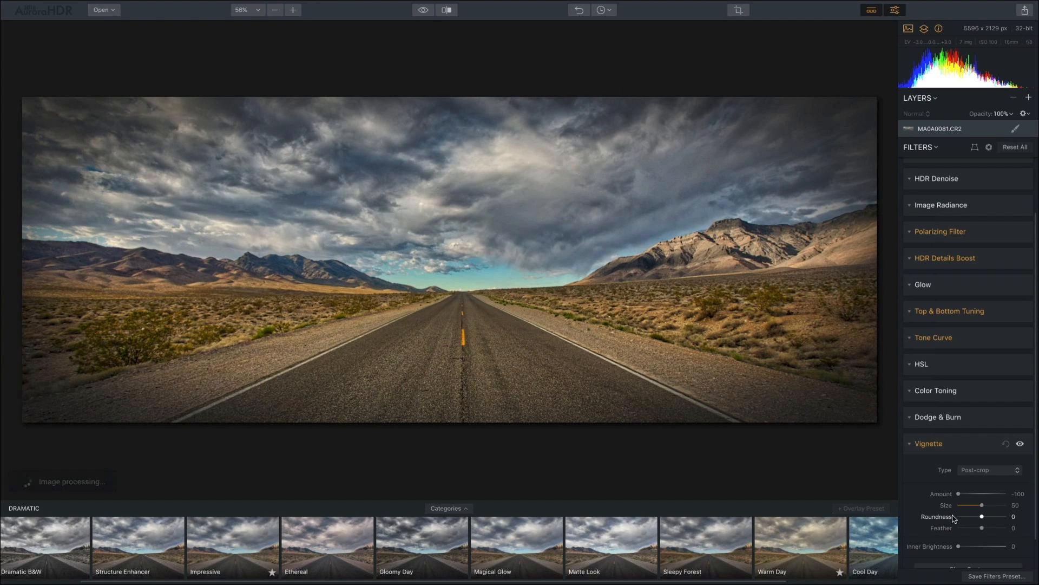
left_click_drag(979, 533, 942, 536)
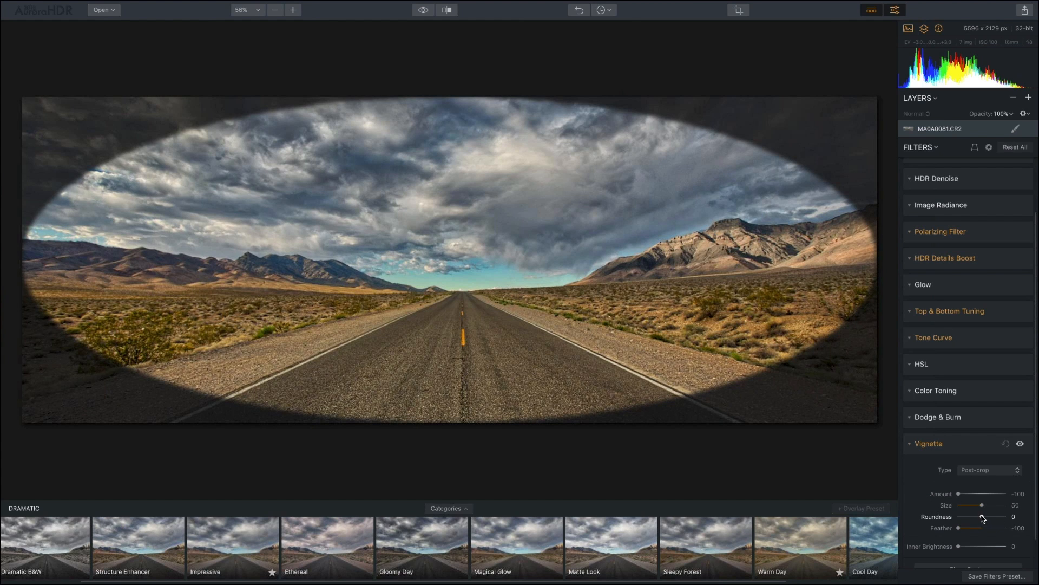
mouse_move(983, 518)
left_mouse_down()
mouse_move(973, 516)
mouse_move(1001, 516)
mouse_move(967, 521)
mouse_move(978, 505)
left_mouse_up()
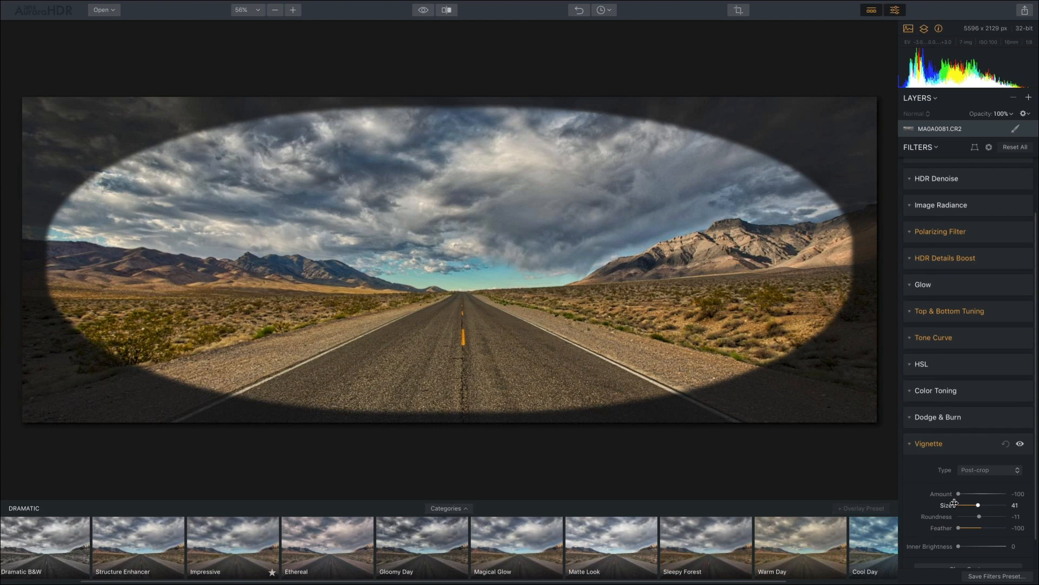
Soften the vignette by setting its amount to -21 and its feather to -17
scroll(1019, 492, "down", 2)
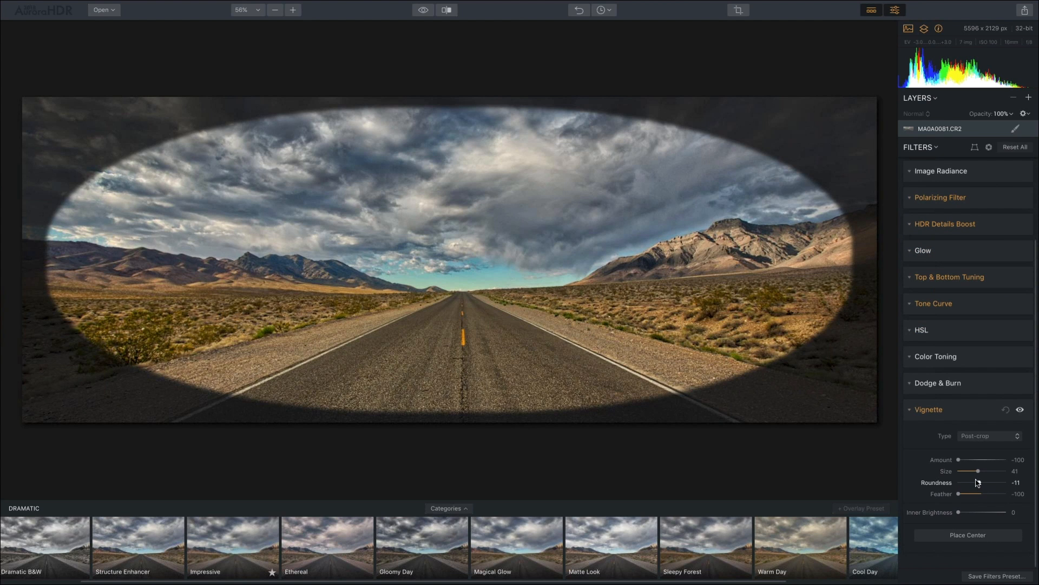
left_click_drag(958, 461, 981, 461)
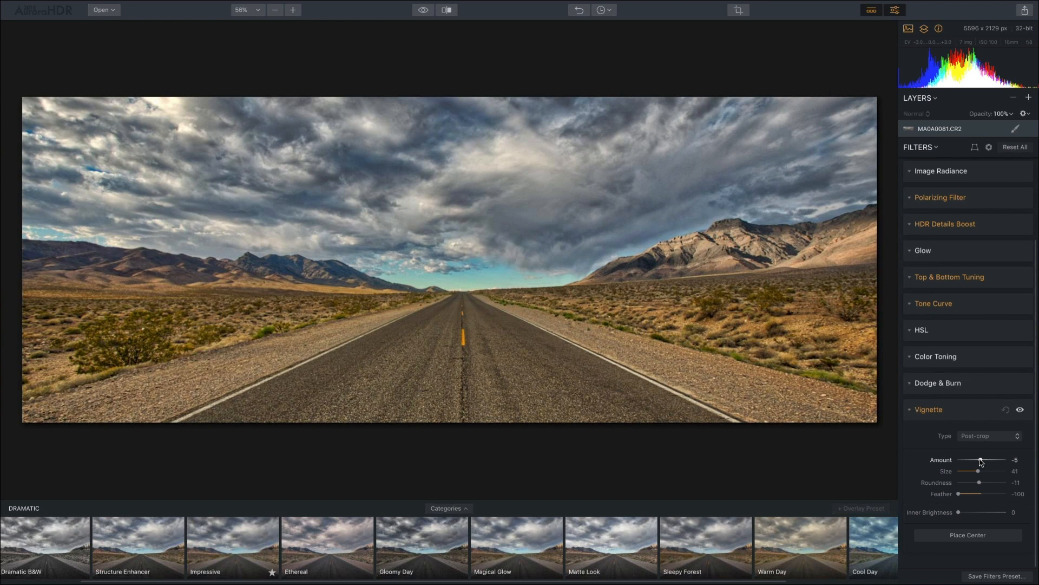
left_click_drag(964, 494, 976, 461)
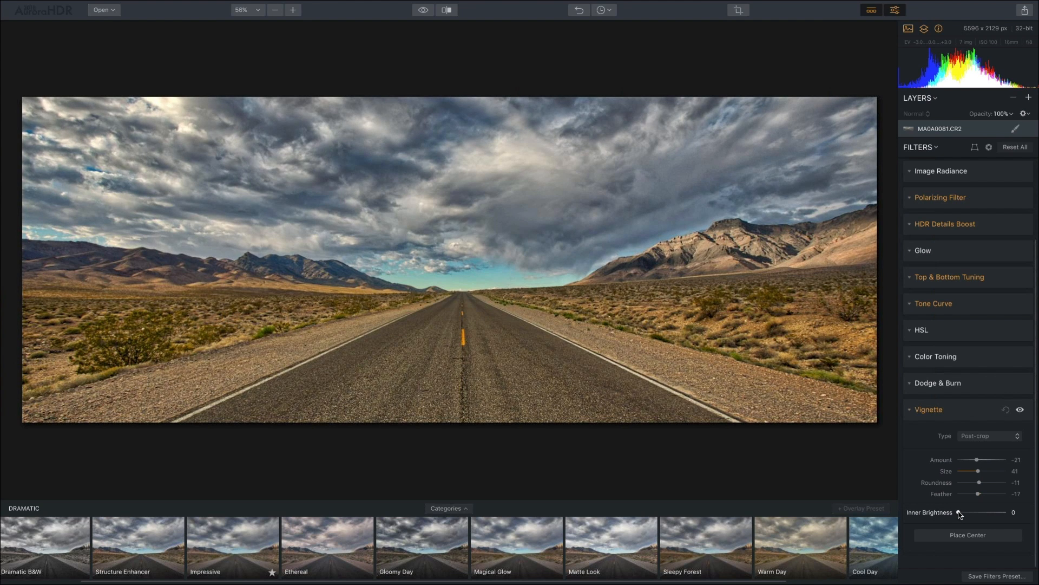
Set the vignette's inner brightness to 6 and compare the photo without and with the vignette
left_click_drag(960, 513, 965, 514)
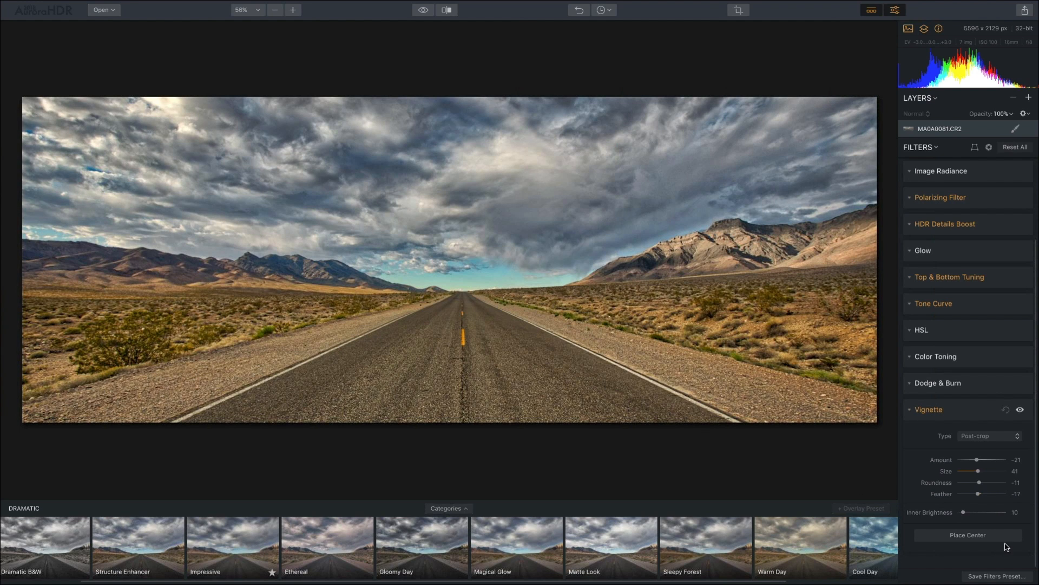
mouse_move(962, 512)
left_mouse_down()
mouse_move(997, 512)
mouse_move(965, 512)
left_mouse_up()
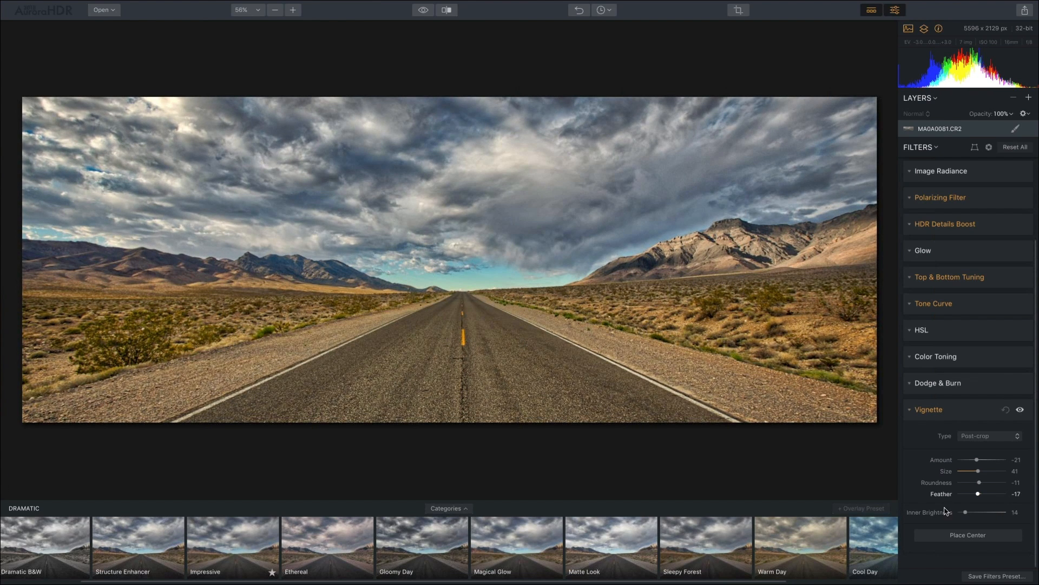
left_click_drag(970, 513, 966, 512)
left_click(1019, 410)
left_click(1020, 410)
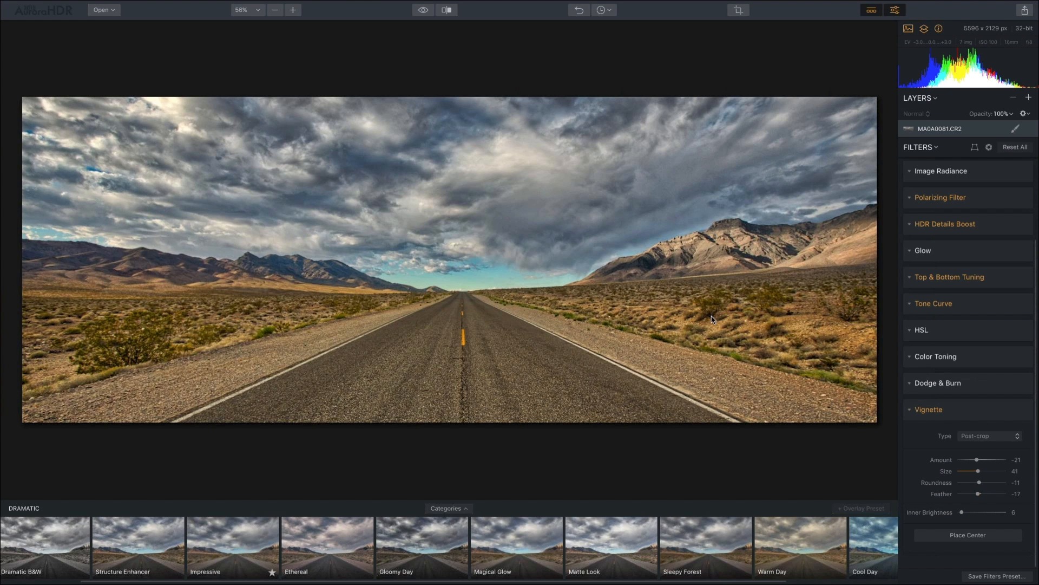
Open the export settings to save the finished photo as an image file
left_click(1025, 11)
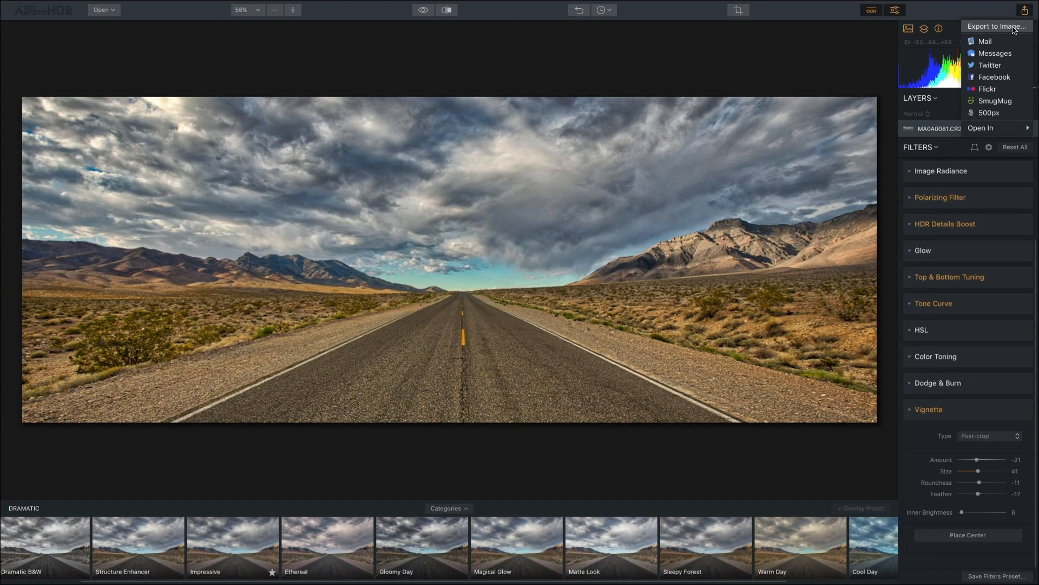
left_click(1014, 29)
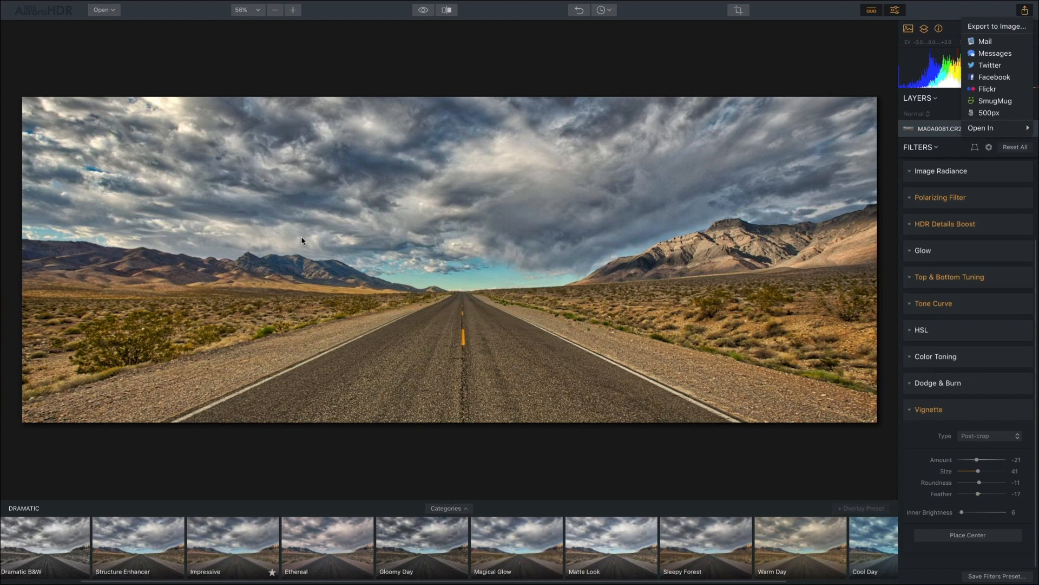
mouse_move(124, 3)
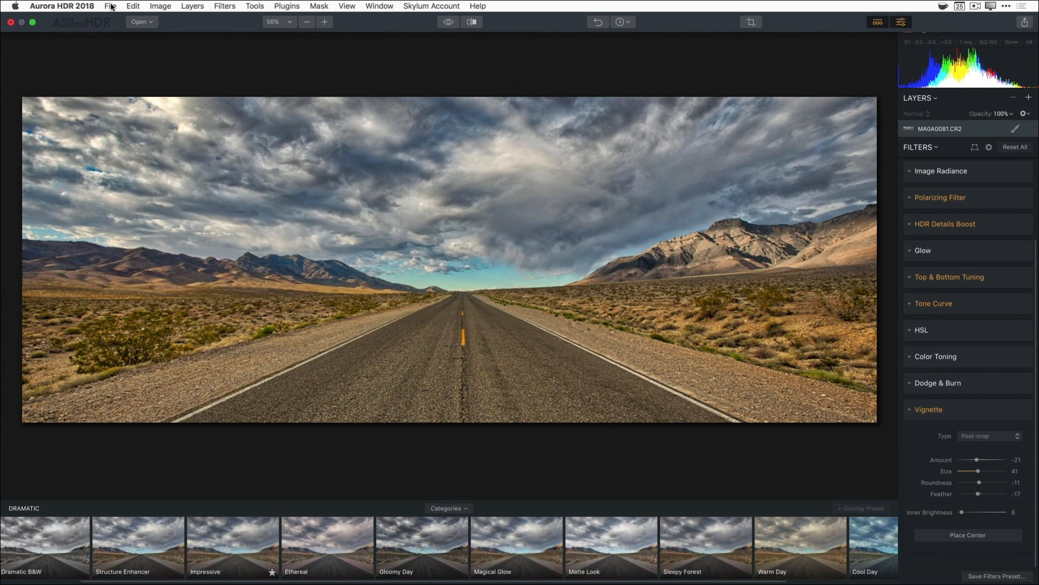
left_click(111, 6)
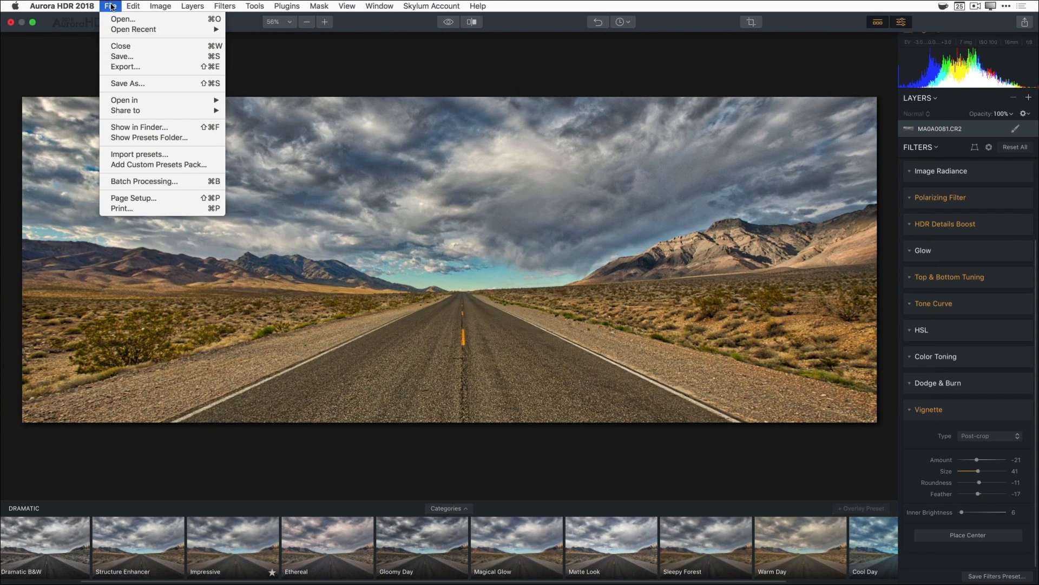
left_click(122, 69)
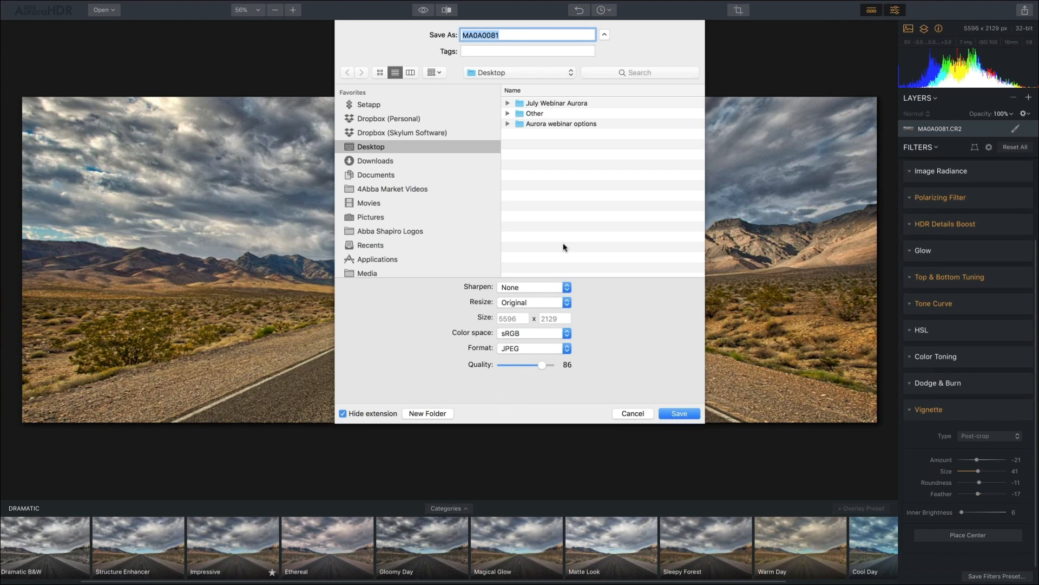
Check the color space choices, set the export format to TIFF, and keep the depth at 16 bits
left_click(567, 333)
left_click(591, 356)
left_click(567, 348)
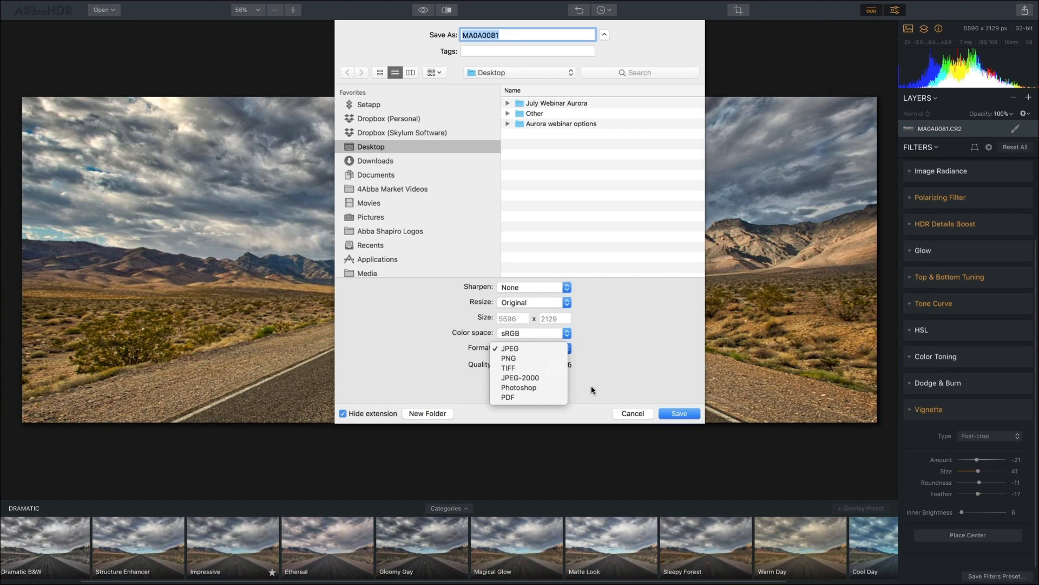
left_click(526, 369)
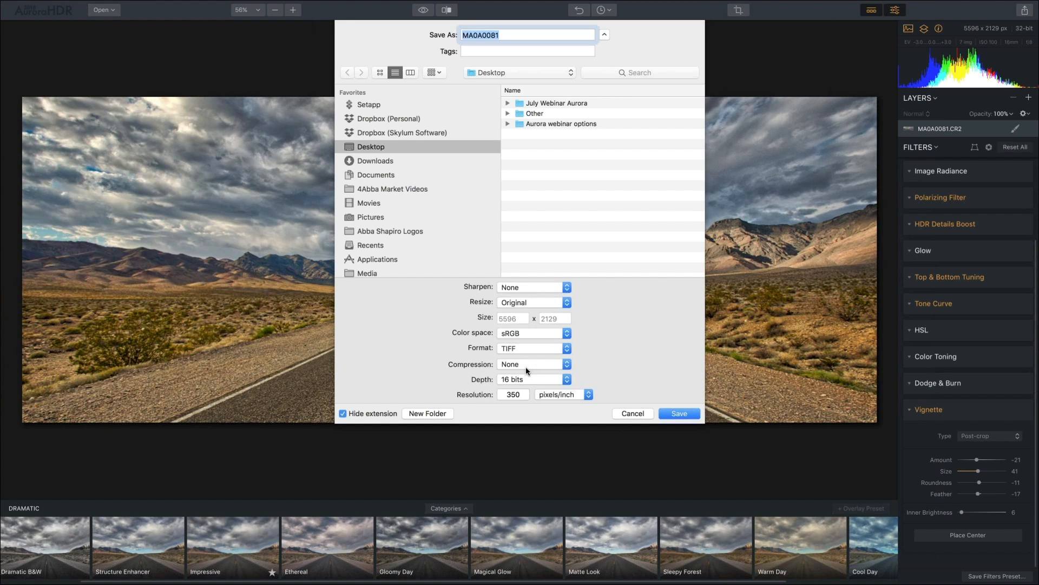
left_click(564, 378)
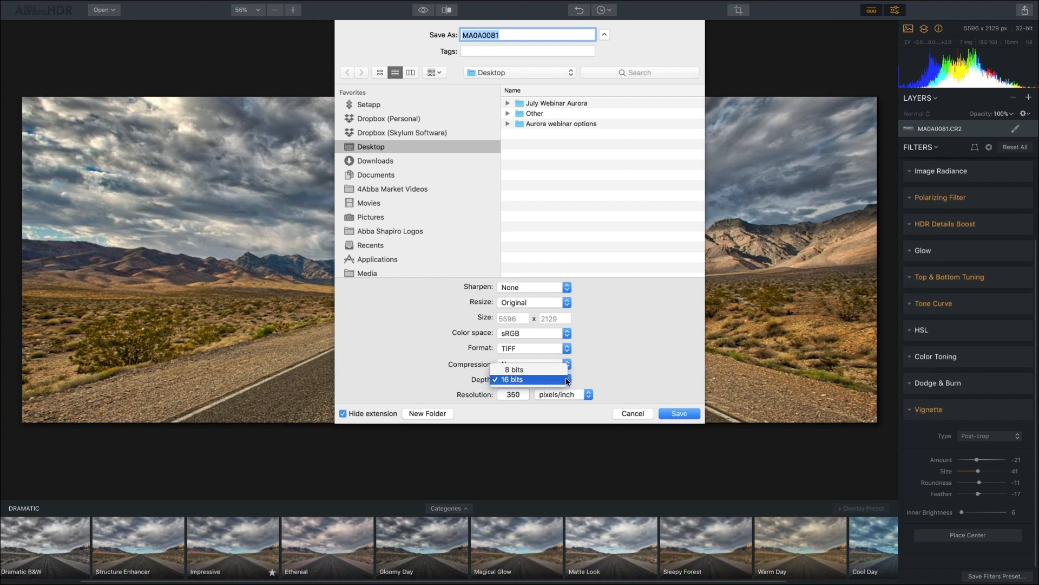
left_click(606, 375)
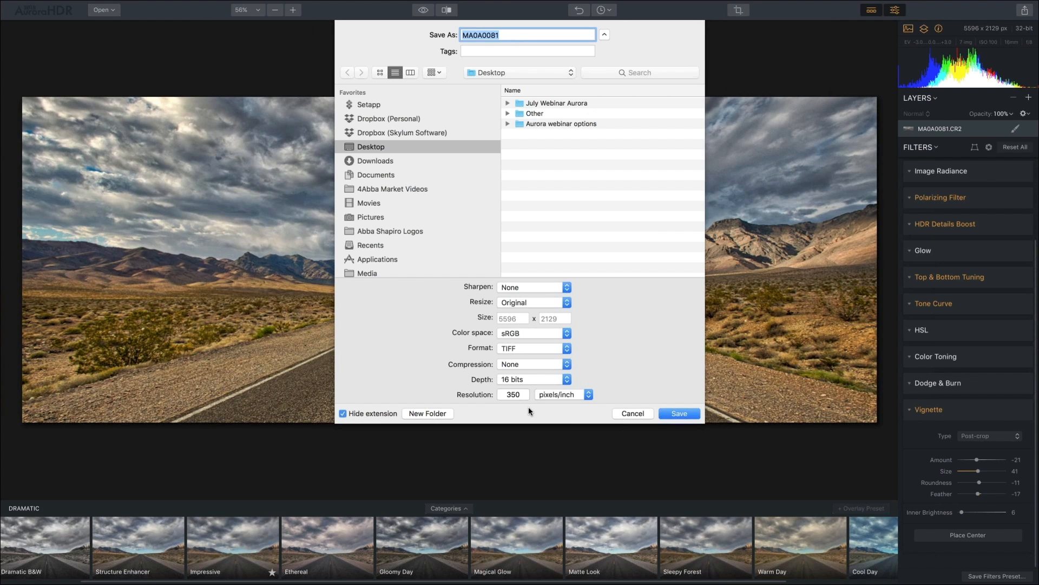
Leave the export settings and check the native save options, including Windows compatibility, without saving the document
left_click(633, 414)
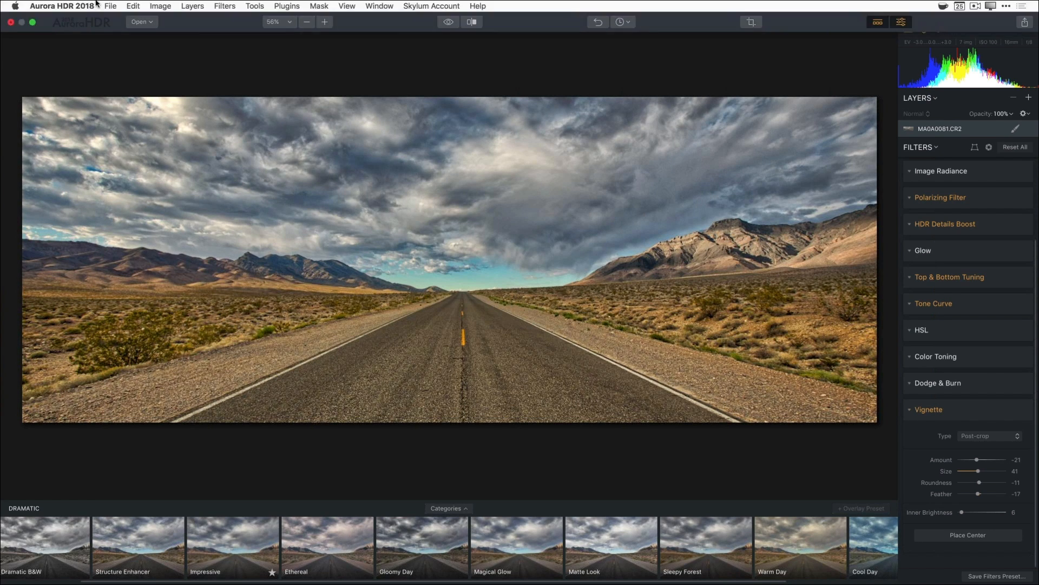
left_click(111, 6)
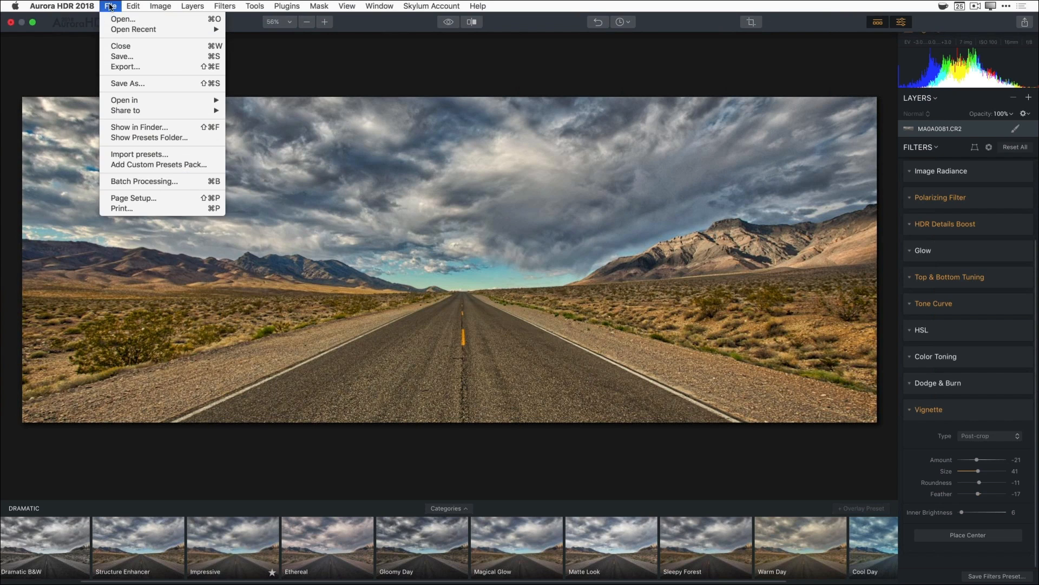
left_click(139, 83)
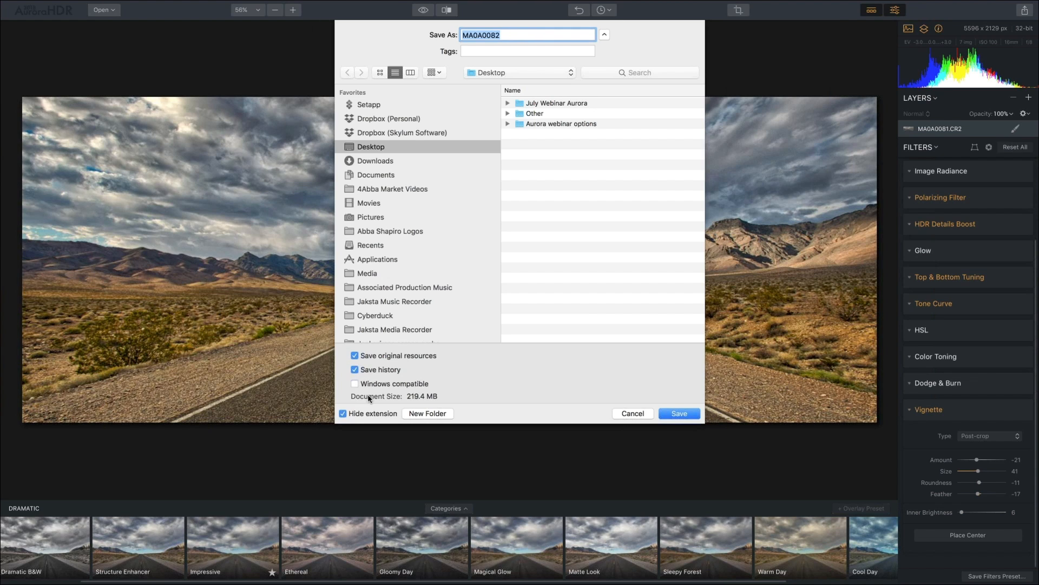
left_click(354, 384)
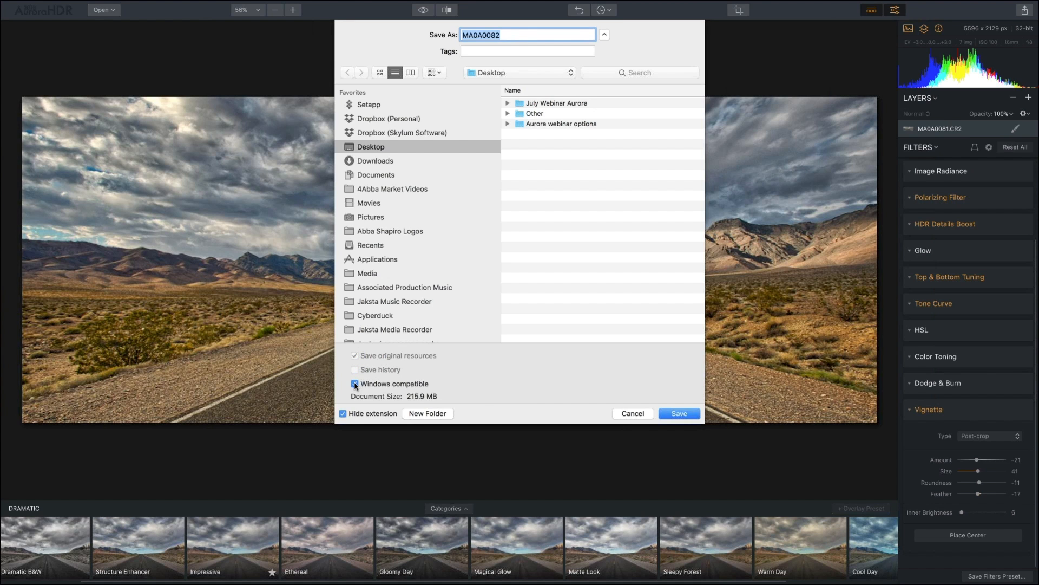
left_click(633, 413)
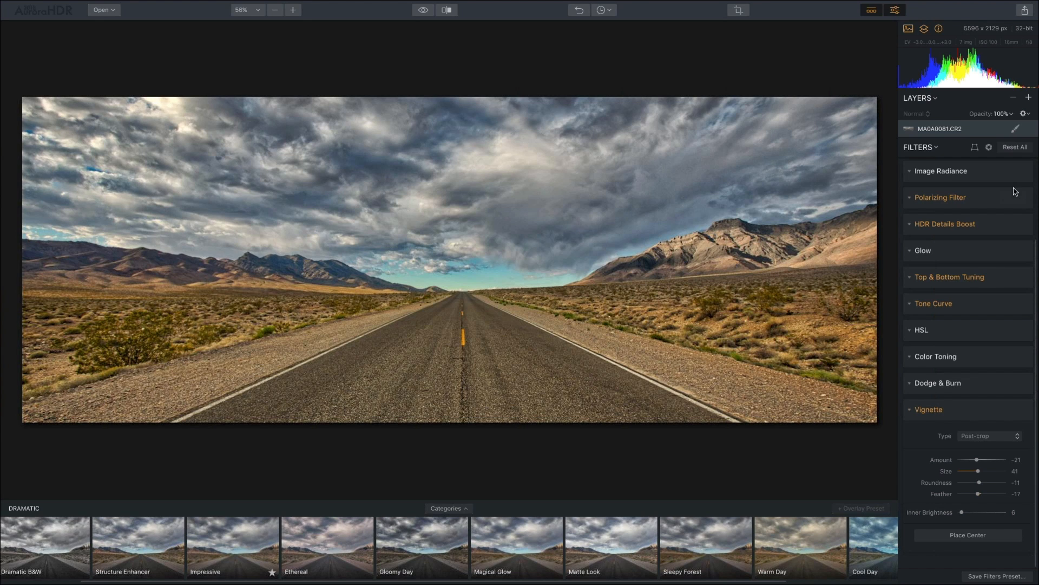
Review the kinds of layers available and add a new adjustment layer above the photo
left_click(1029, 99)
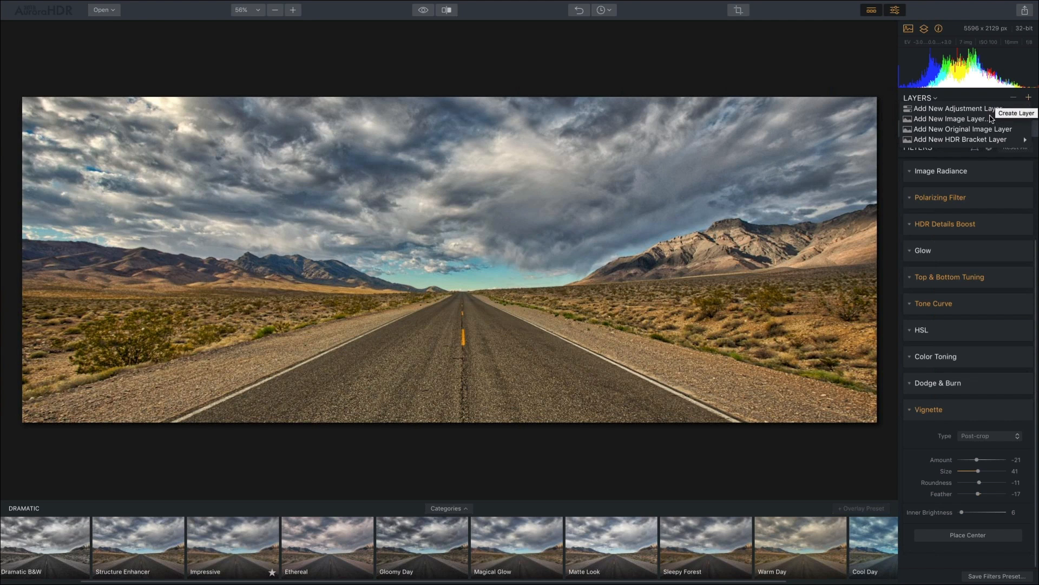
mouse_move(958, 151)
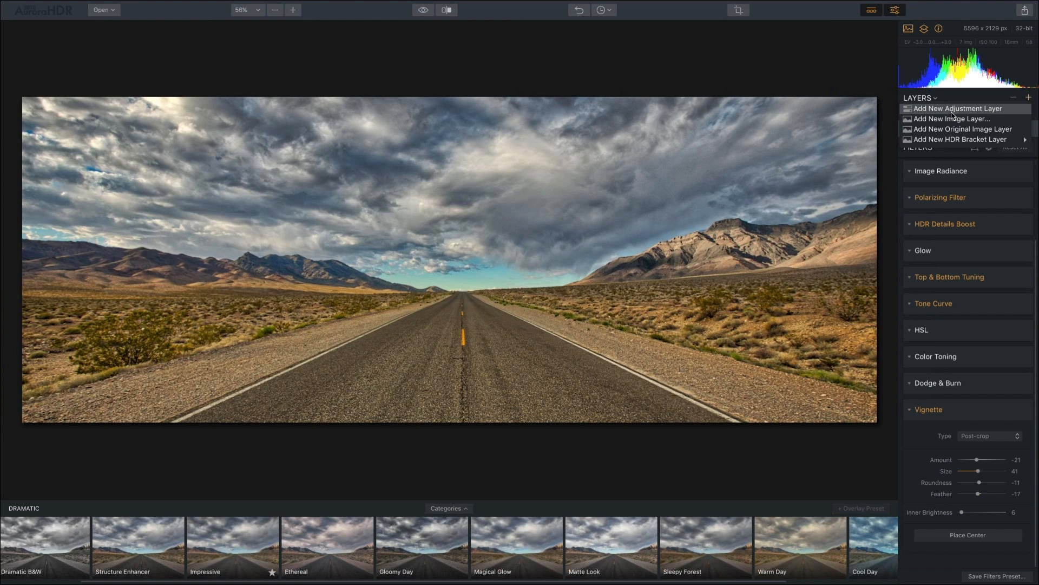
left_click(953, 109)
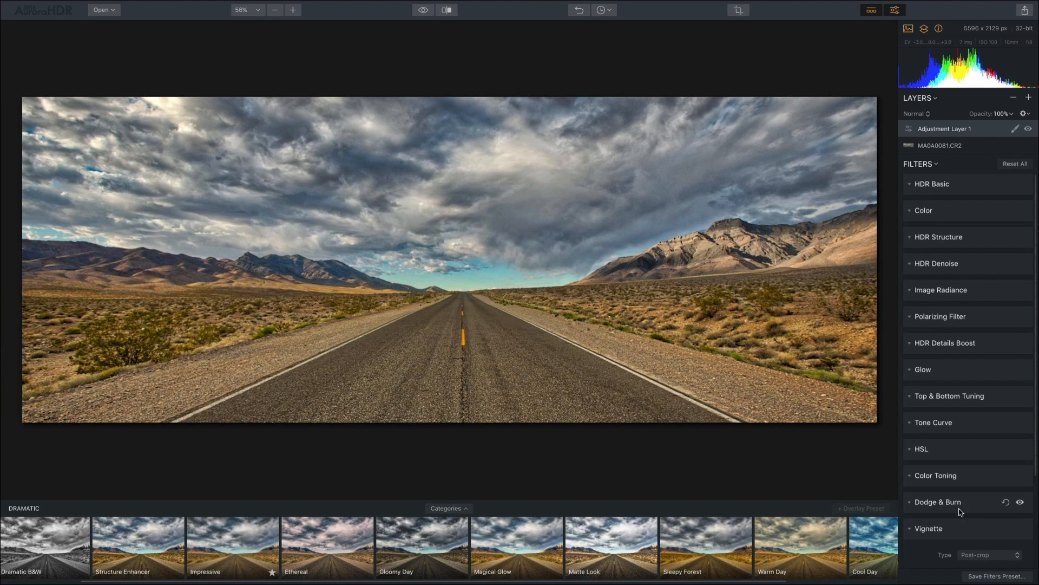
Set the adjustment layer's HDR Structure amount to -73 and compare the photo without and with the filter
left_click(973, 241)
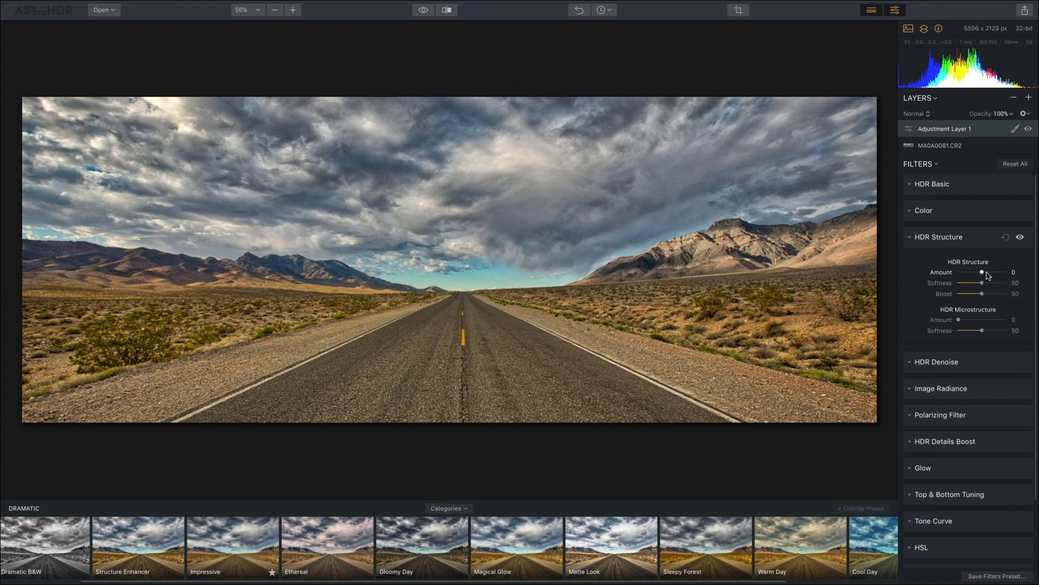
left_click_drag(981, 274, 967, 275)
left_click(1021, 238)
left_click(1020, 239)
left_click_drag(967, 272, 964, 274)
Draw a gradient mask across the horizon so the layer affects only the sky, checking its coverage in the mask overlay
left_click(1015, 130)
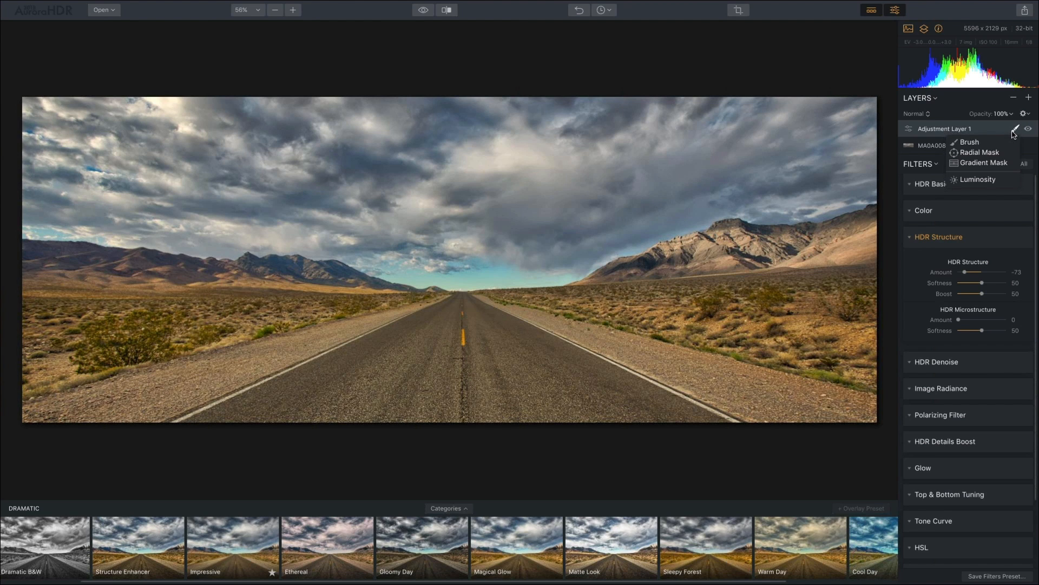
left_click(994, 165)
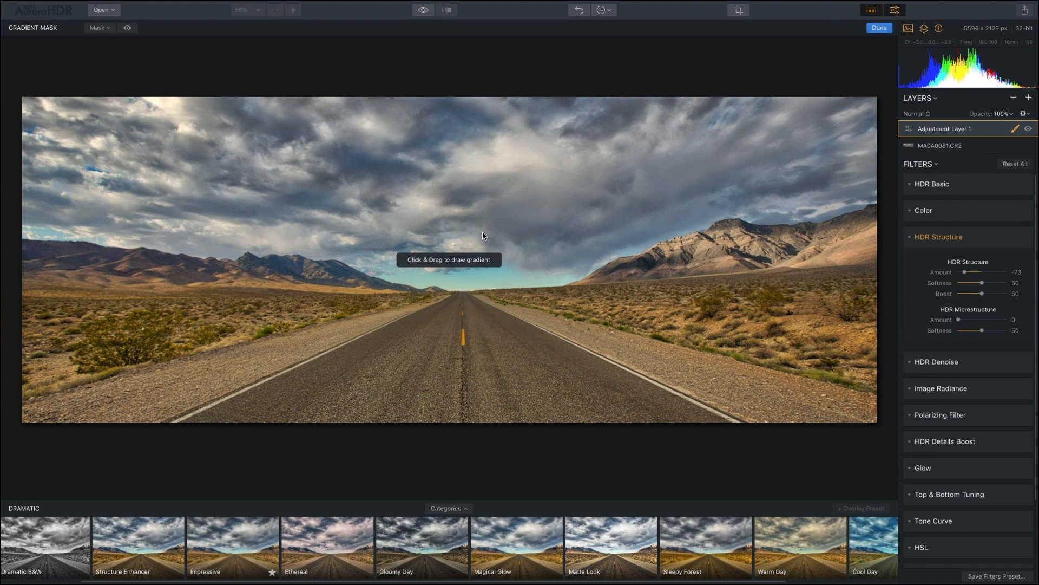
left_click_drag(505, 250, 505, 297)
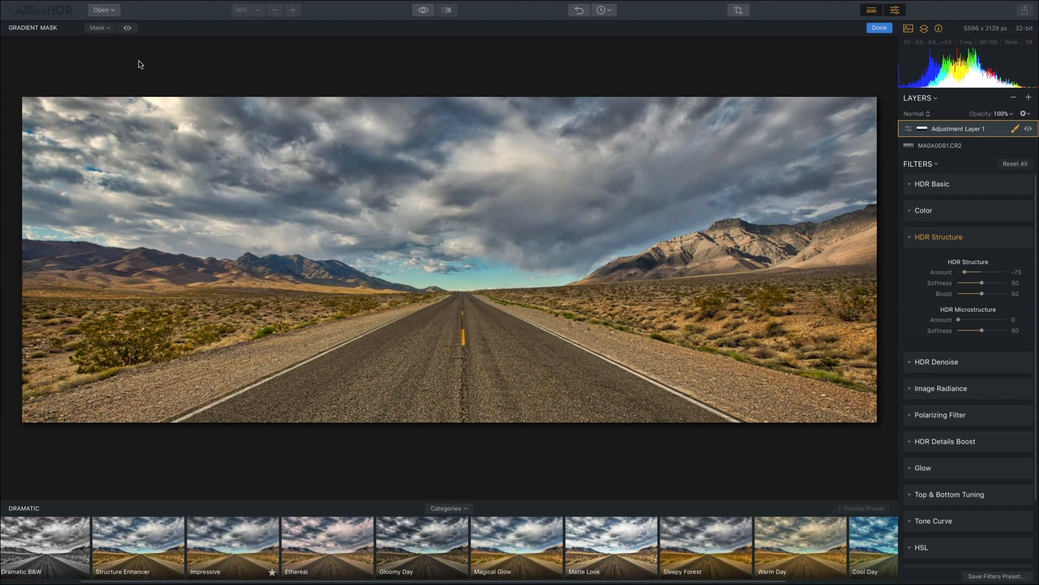
left_click(128, 29)
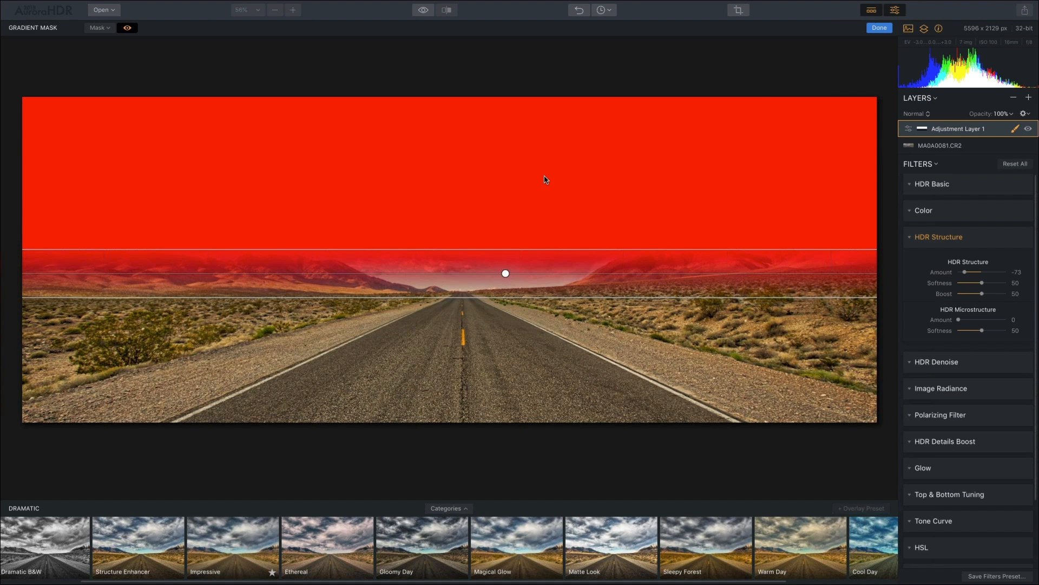
left_click(128, 28)
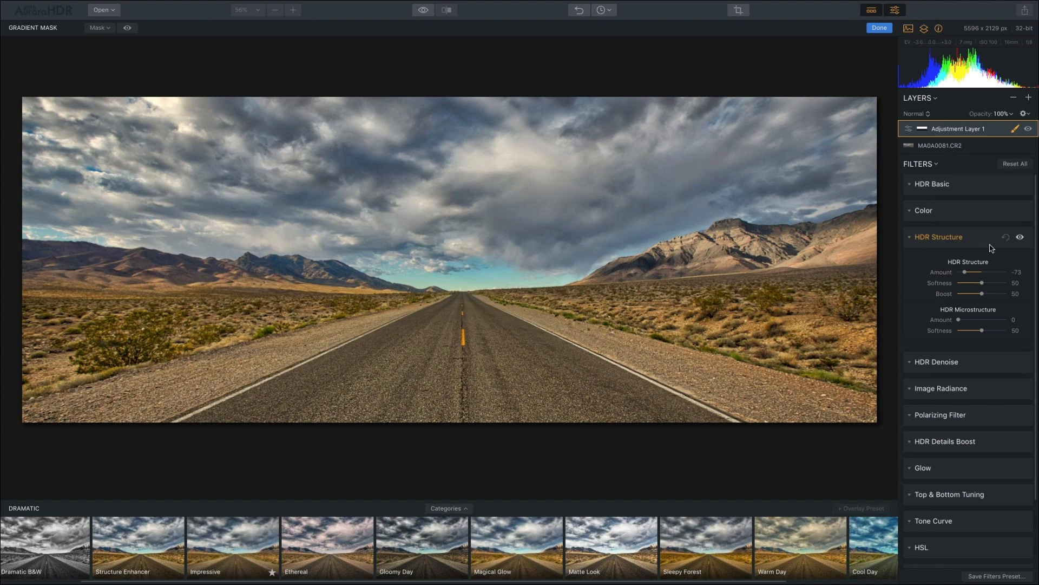
left_click(1014, 130)
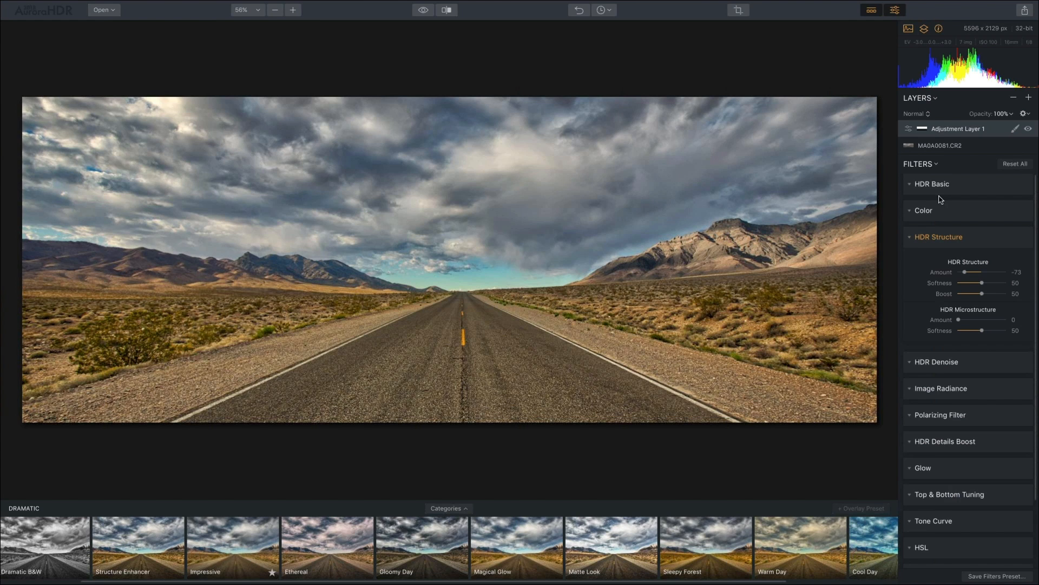
Set the adjustment layer's temperature to 100 and its tint to -100 in HDR Basic
left_click(985, 186)
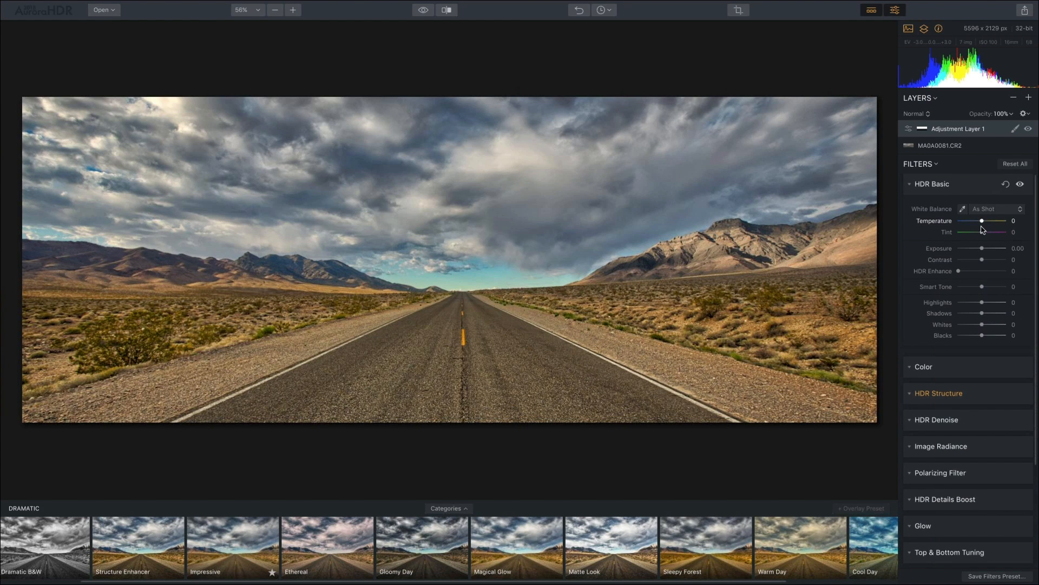
left_click_drag(982, 221, 908, 234)
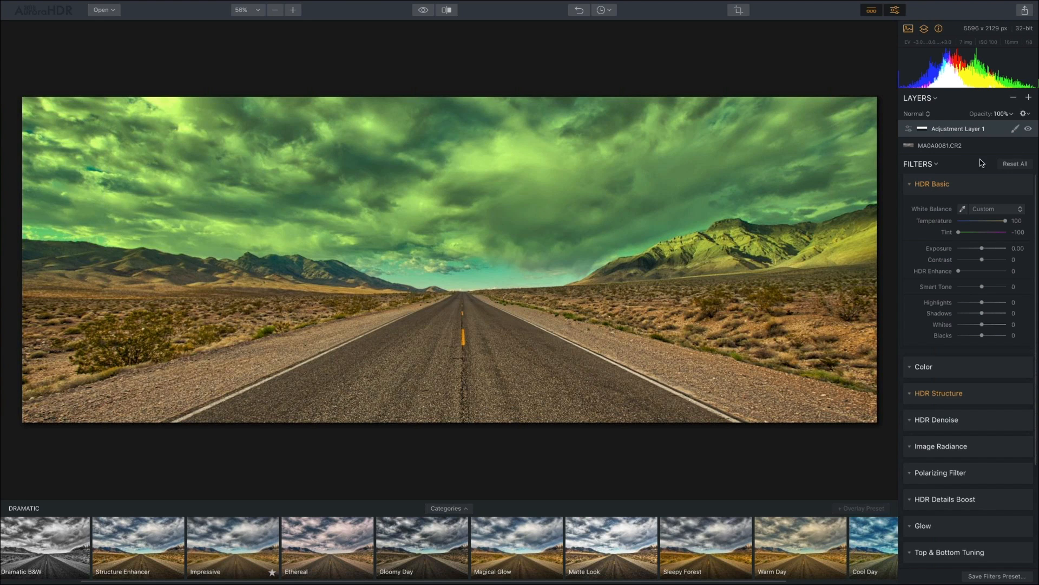
Check the mask's coverage and paint it with the brush into the sky gap above the road's vanishing point
left_click(1015, 130)
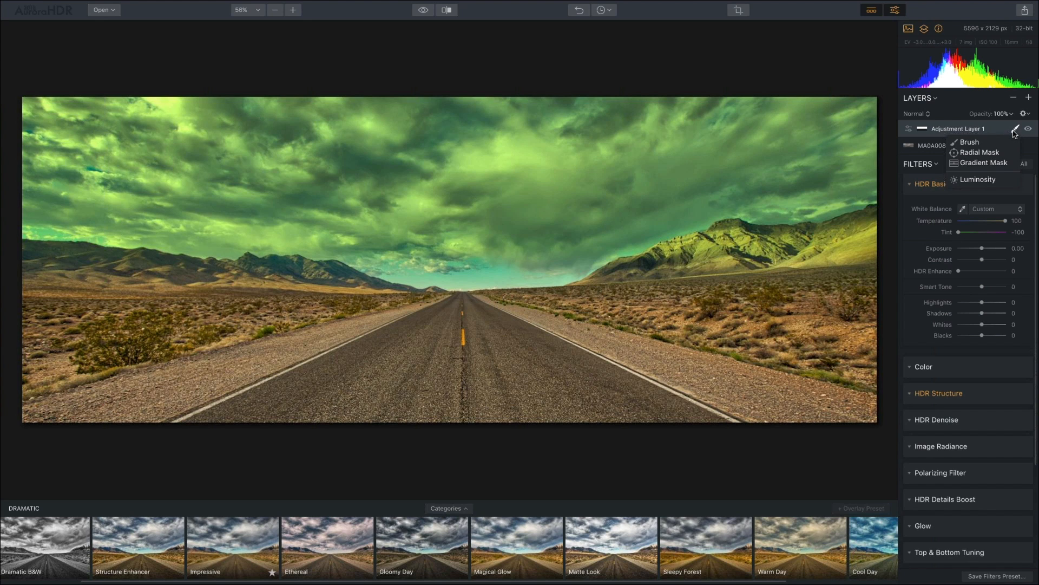
left_click(988, 143)
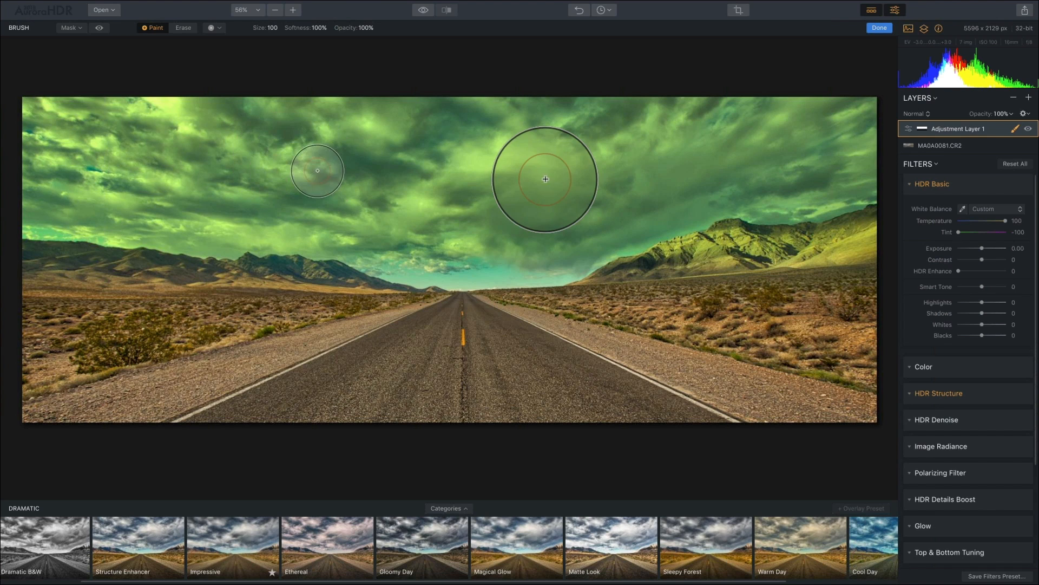
left_click(99, 28)
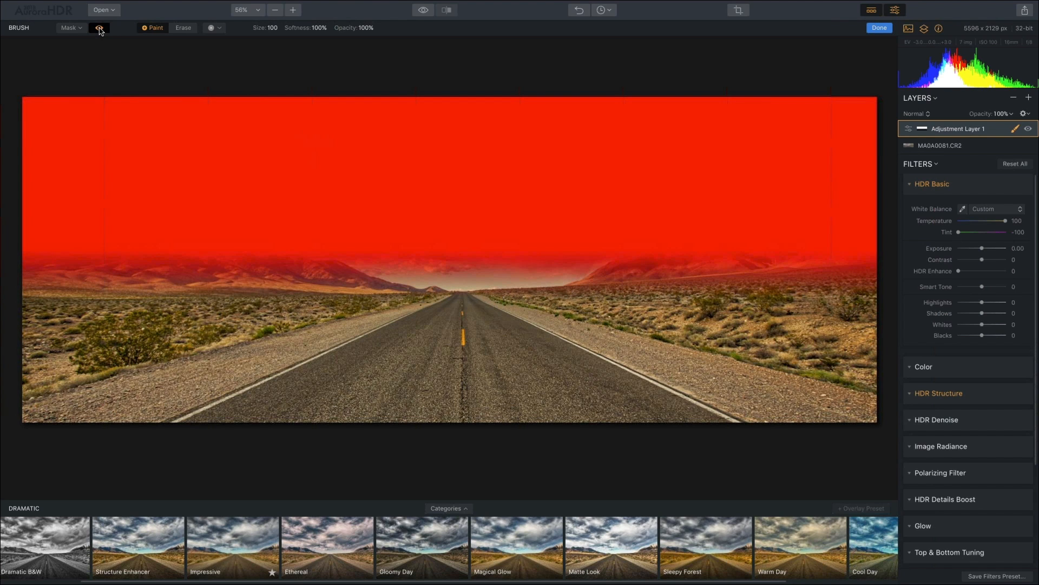
left_click(100, 29)
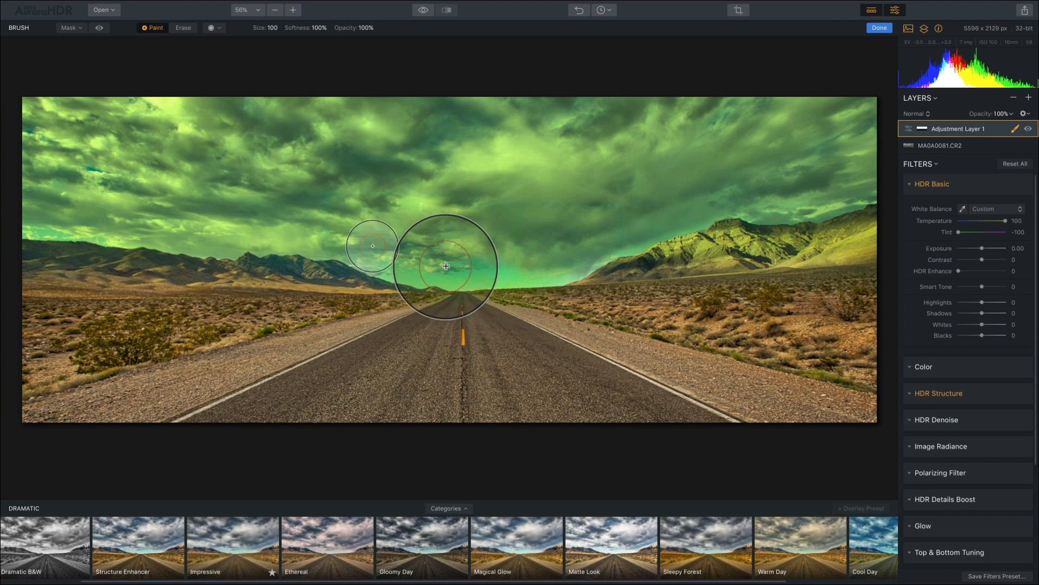
Erase the layer mask from the mountain ranges on both sides of the road
left_click(183, 28)
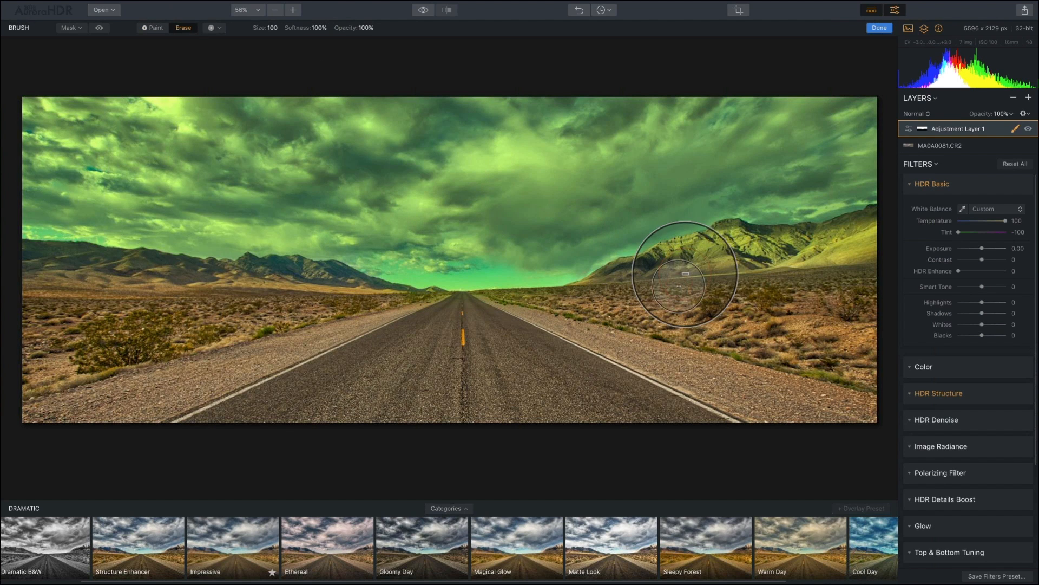
mouse_move(748, 252)
left_mouse_down()
mouse_move(878, 241)
mouse_move(823, 236)
mouse_move(845, 257)
mouse_move(862, 238)
mouse_move(672, 257)
mouse_move(648, 279)
mouse_move(871, 244)
left_mouse_up()
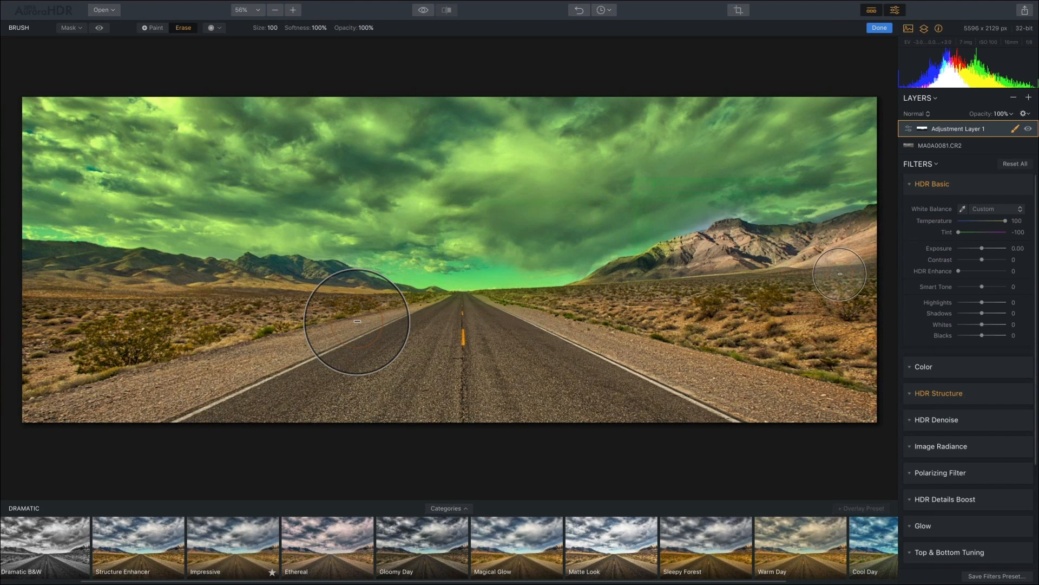
mouse_move(108, 276)
left_mouse_down()
mouse_move(22, 259)
mouse_move(132, 279)
mouse_move(302, 267)
mouse_move(399, 306)
mouse_move(95, 287)
mouse_move(157, 297)
mouse_move(258, 238)
left_mouse_up()
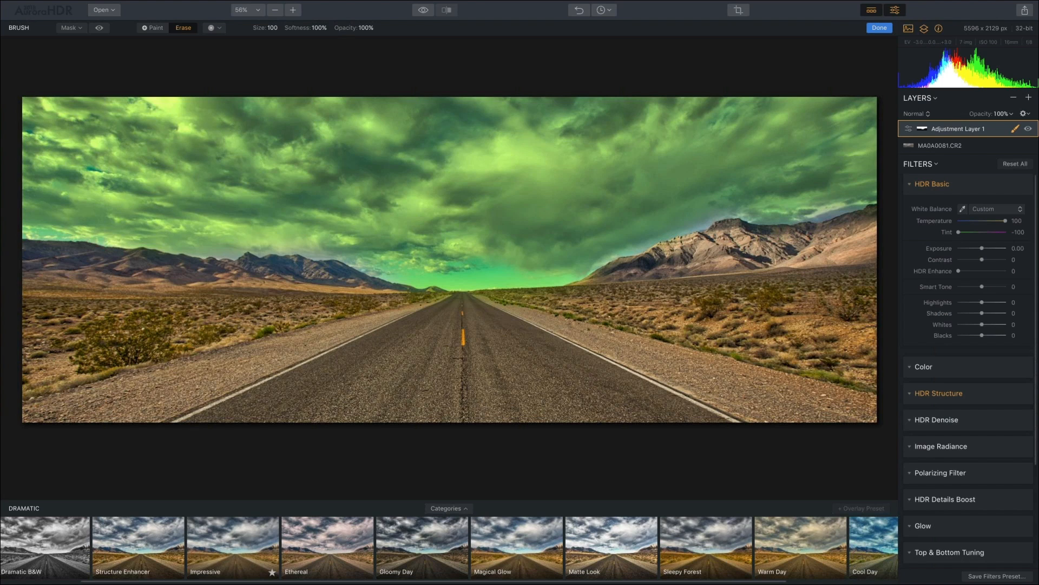
Look over the brush settings, try different sizes and softness levels, and set the brush to size 134 with 100% softness
key("bracketright")
left_click(219, 29)
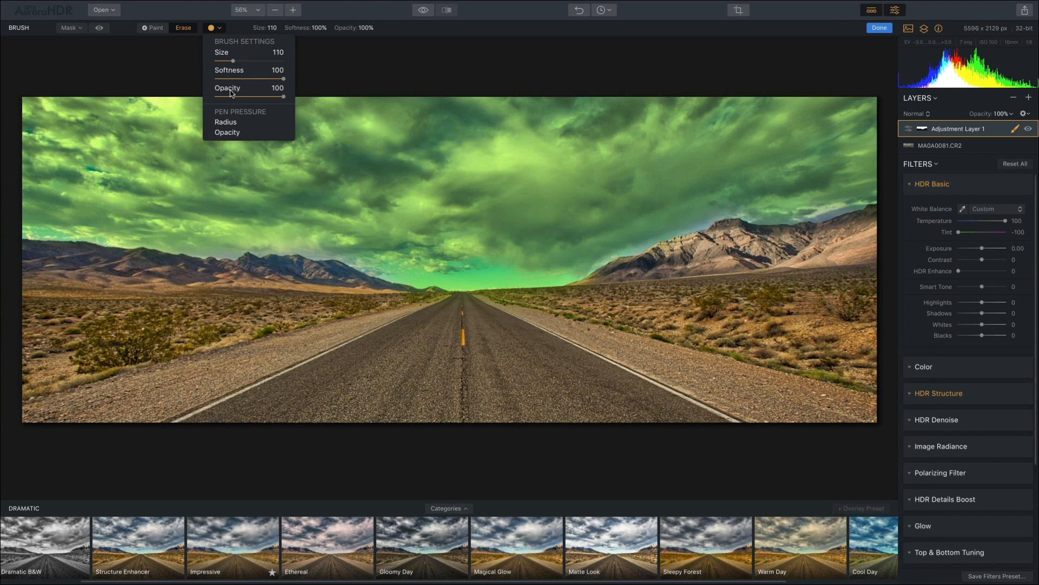
left_click(441, 93)
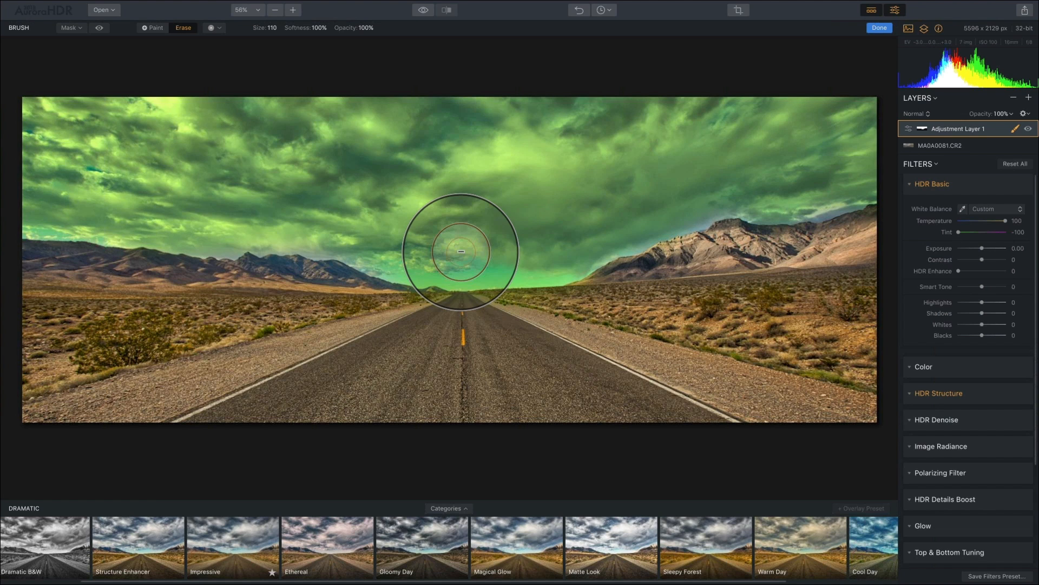
key("bracketleft")
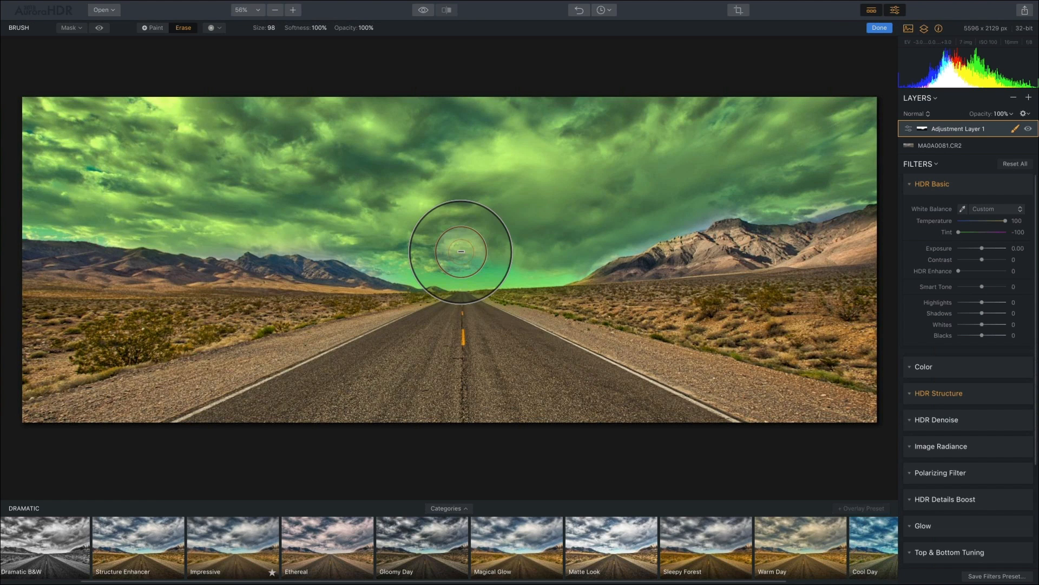
key("bracketright")
key("bracketright")
key("bracketright")
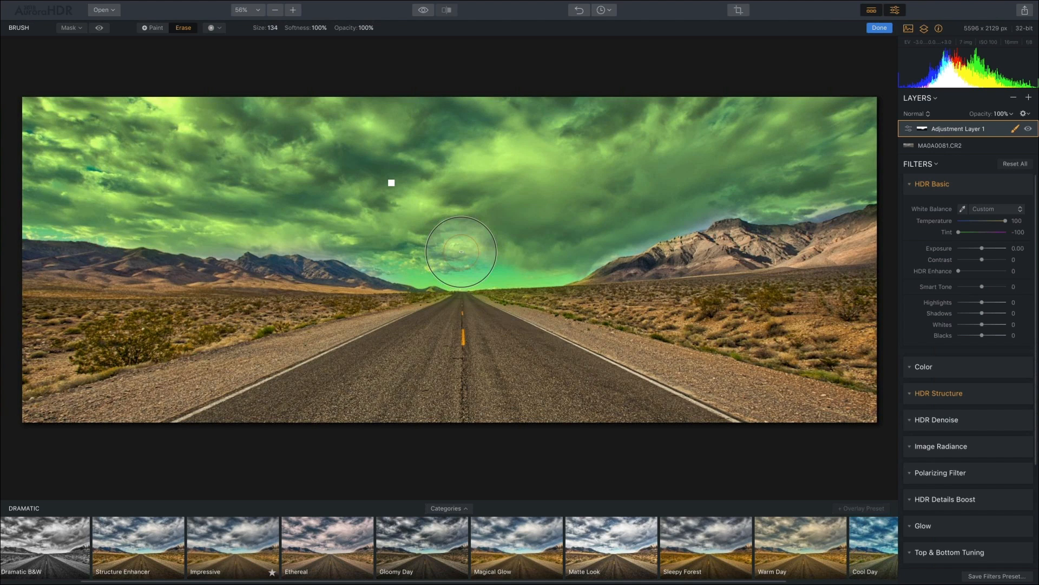
key("shift+bracketleft")
key("shift+bracketleft")
key("shift+bracketleft")
key("shift+bracketright")
key("shift+bracketright")
key("shift+bracketright")
key("shift+bracketright")
key("shift+bracketright")
key("shift+bracketright")
key("shift+bracketright")
key("shift+bracketright")
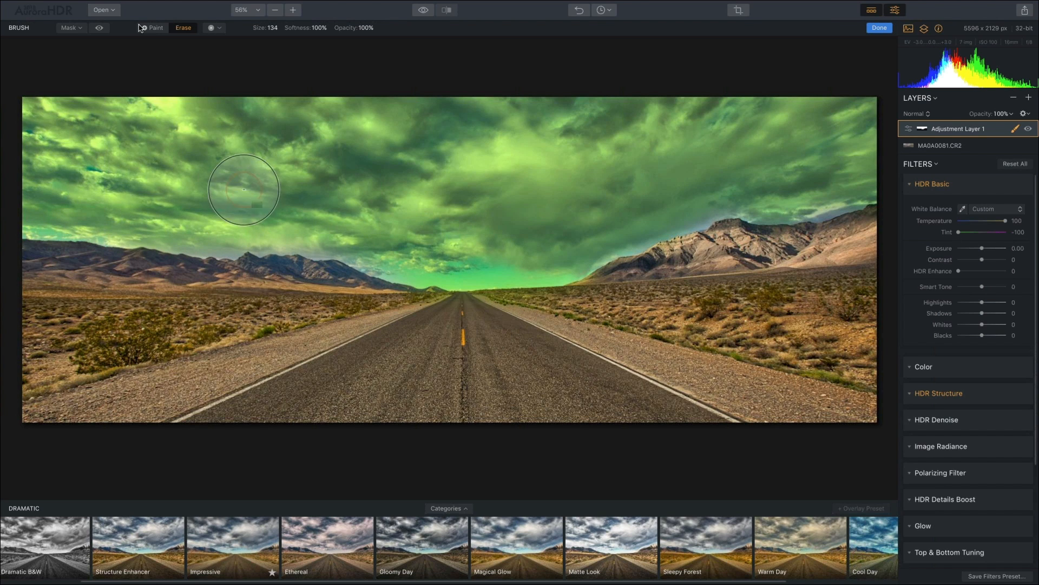
Paint the mask back over the sky along the ridge of the mountains right of the road, using the mask overlay
left_click(99, 28)
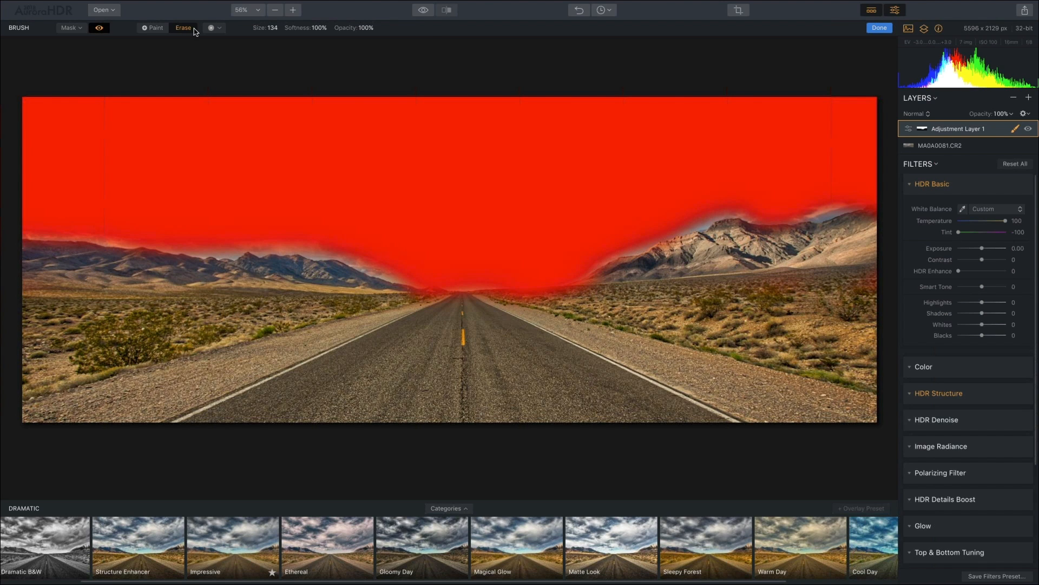
left_click(153, 28)
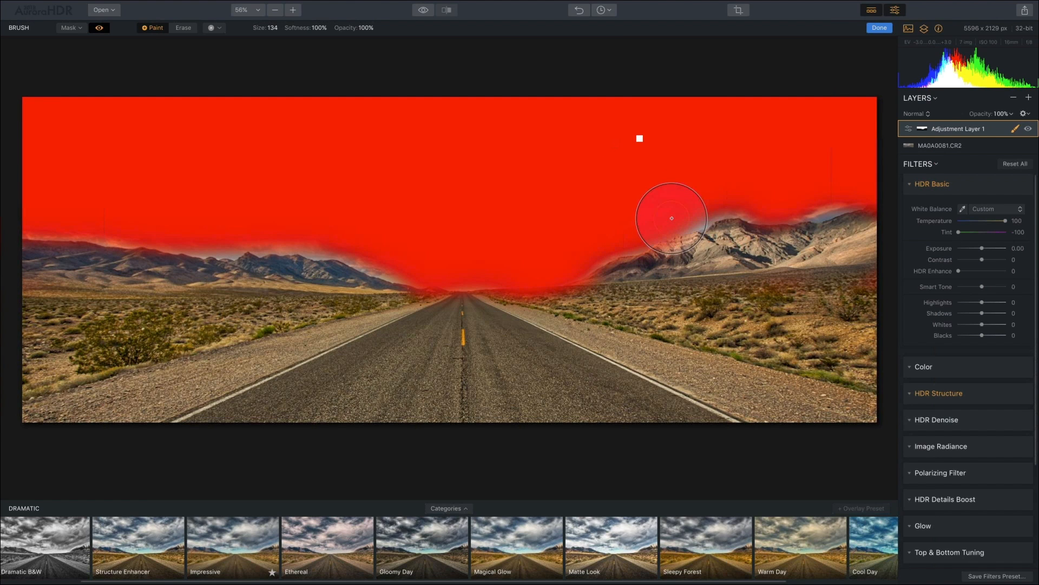
left_click_drag(712, 207, 847, 204)
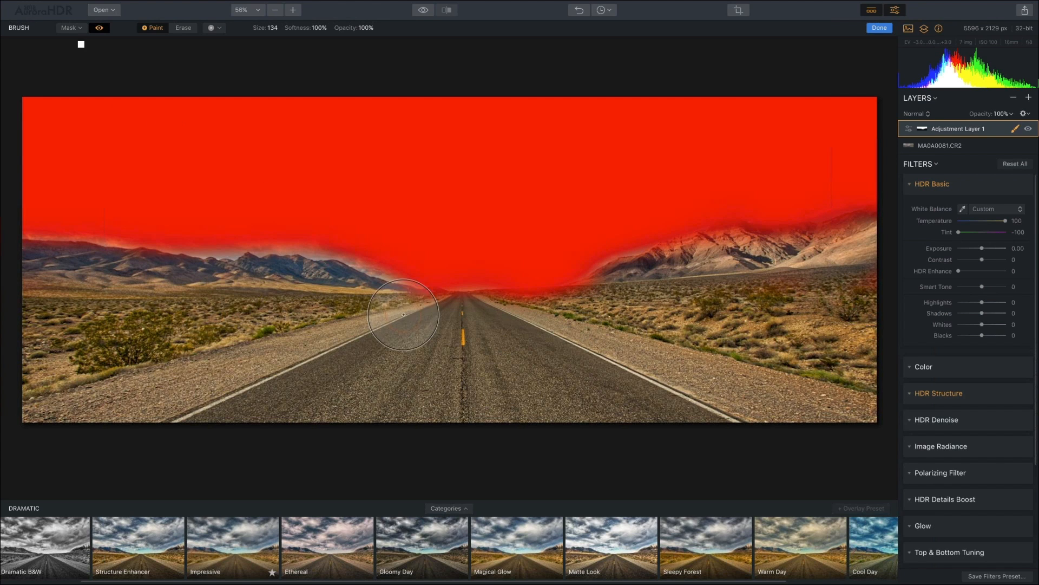
left_click(99, 30)
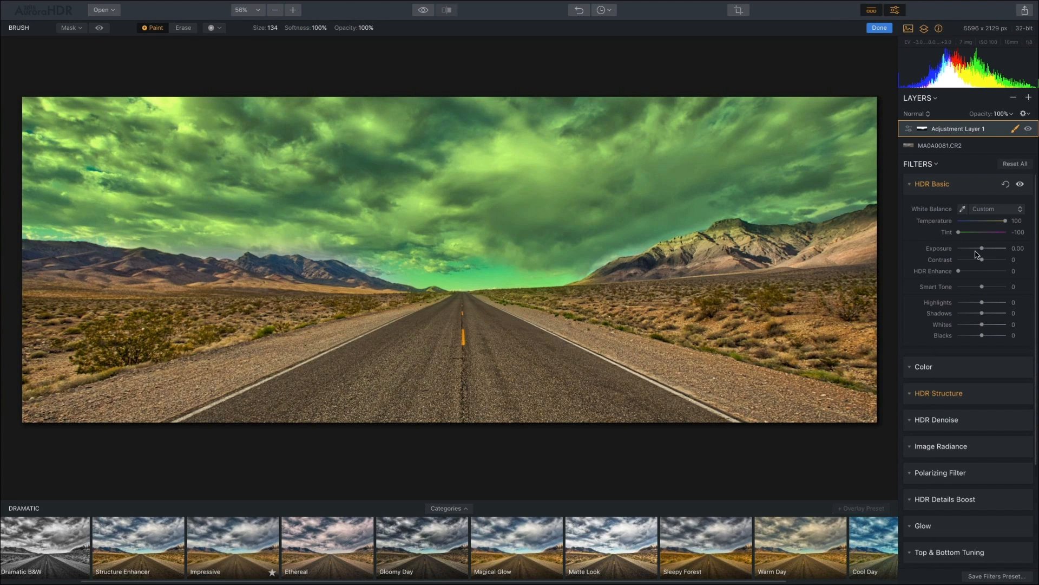
Reset the sky layer's HDR Basic adjustments and set its Polarizing Filter amount to 51
left_click(1007, 185)
left_click(981, 396)
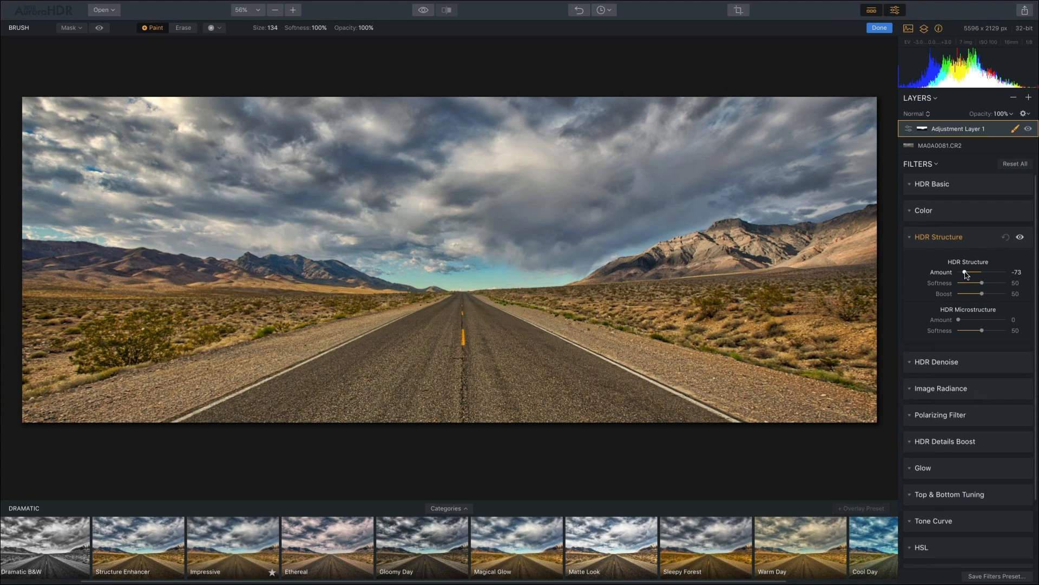
left_click(961, 423)
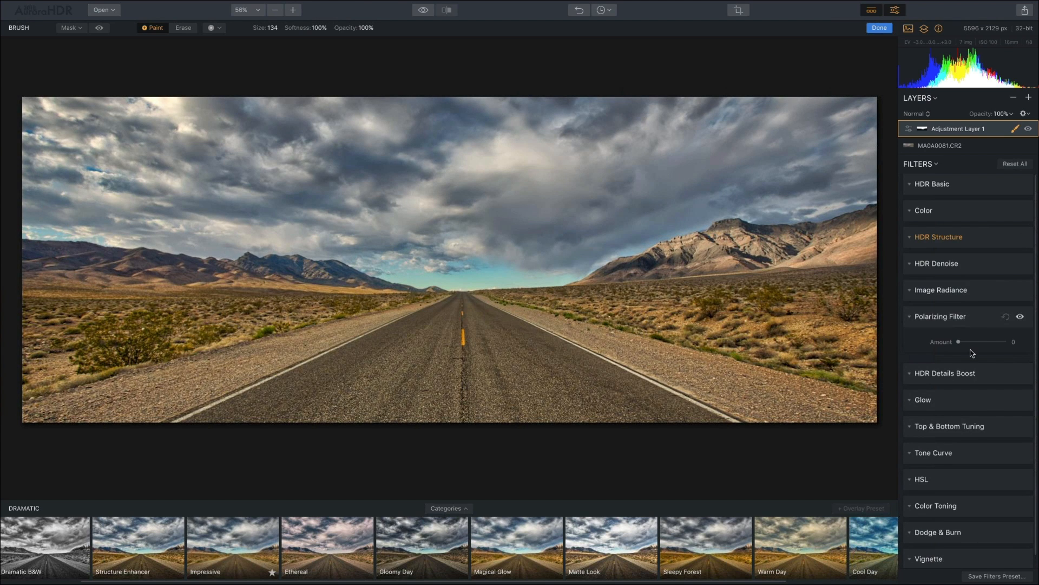
left_click_drag(960, 343, 987, 342)
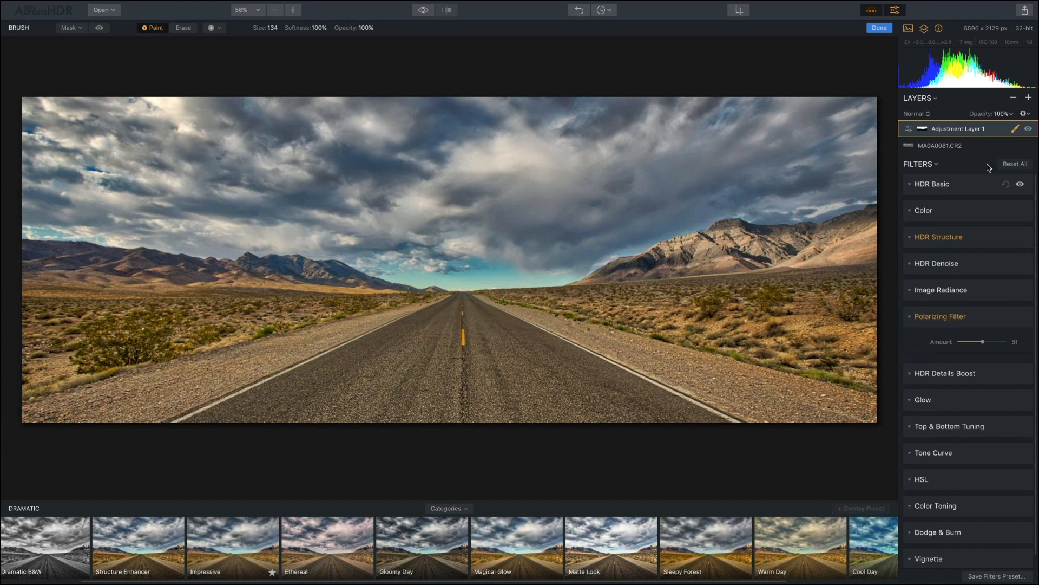
Add a second adjustment layer and set its Blacks to -62
left_click(1029, 100)
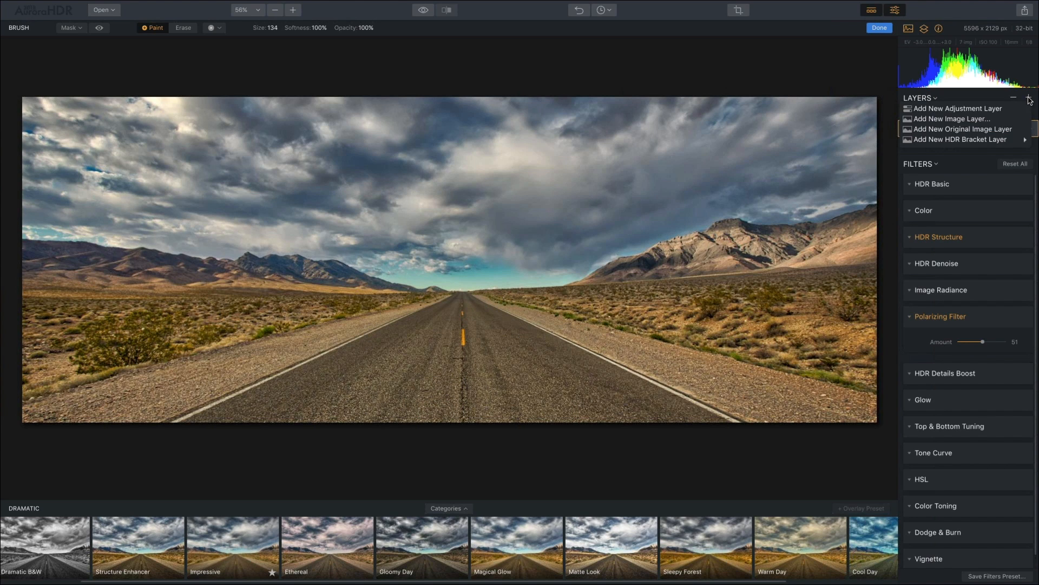
left_click(1015, 108)
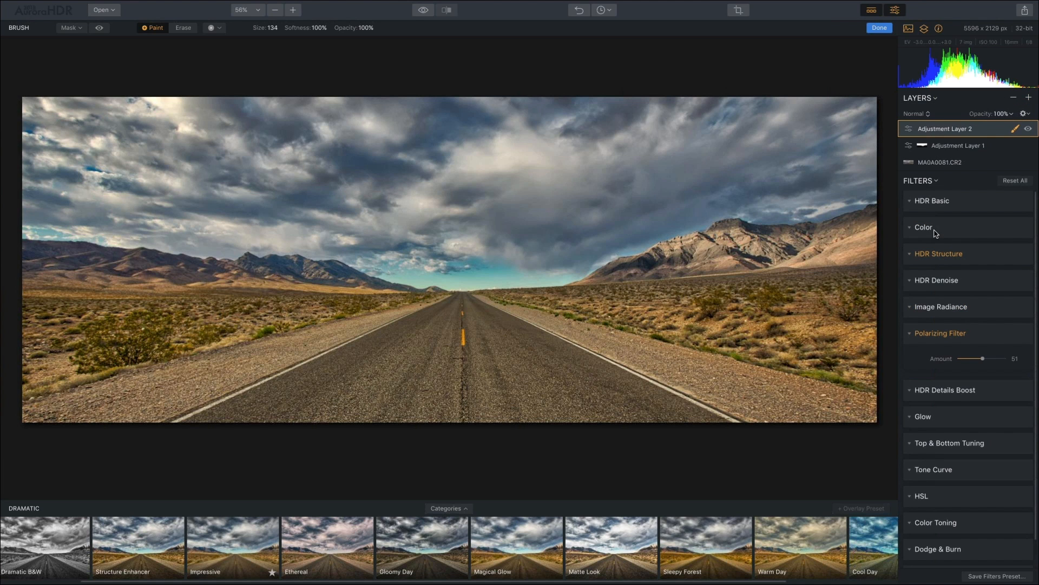
left_click(967, 205)
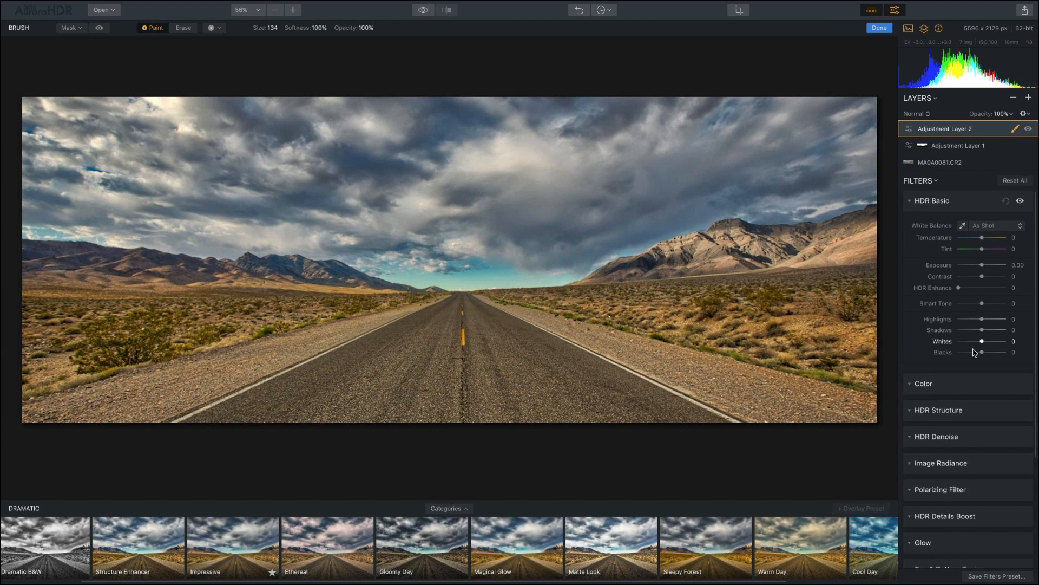
left_click_drag(982, 353, 976, 353)
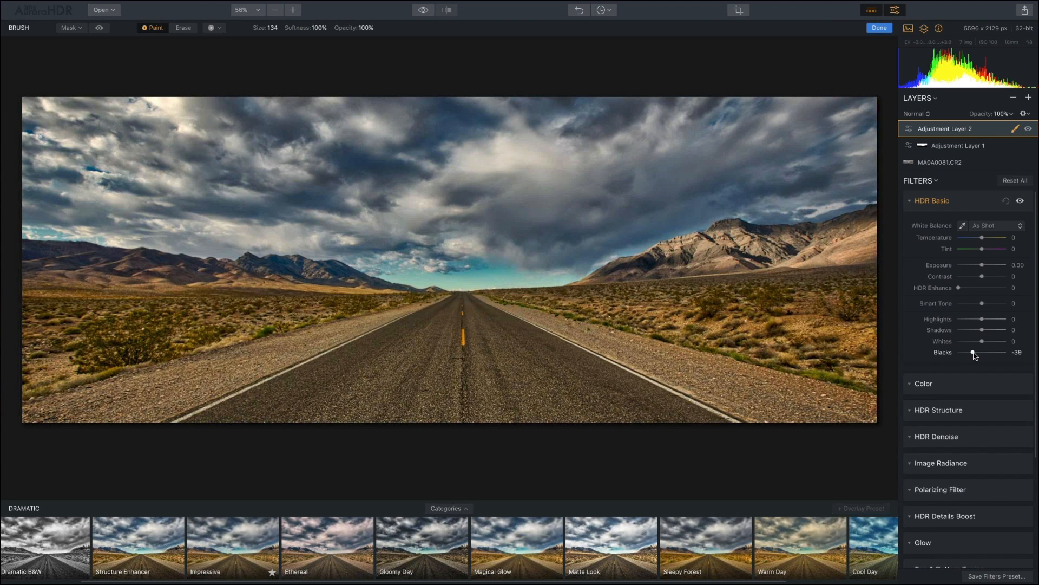
left_click_drag(972, 353, 967, 353)
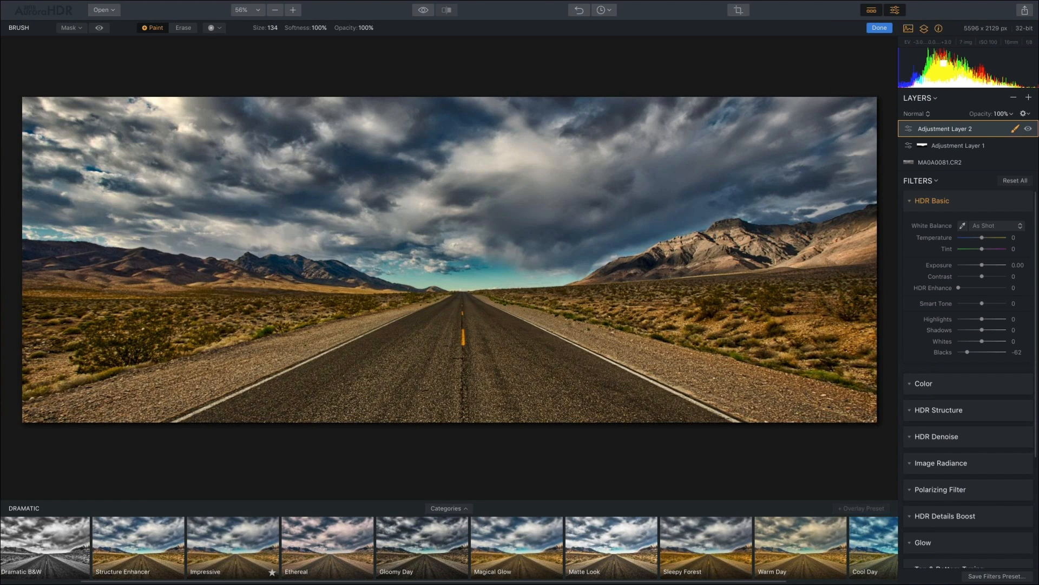
Set the brush softness to 0% and paint the new layer's mask over the whole road surface
left_click(217, 27)
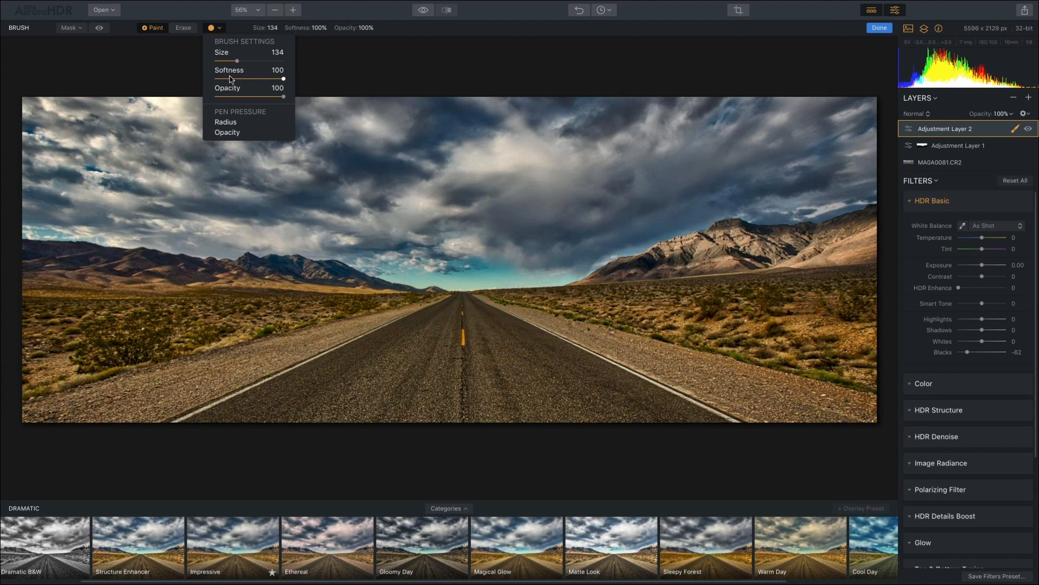
left_click_drag(230, 79, 216, 79)
left_click(460, 331)
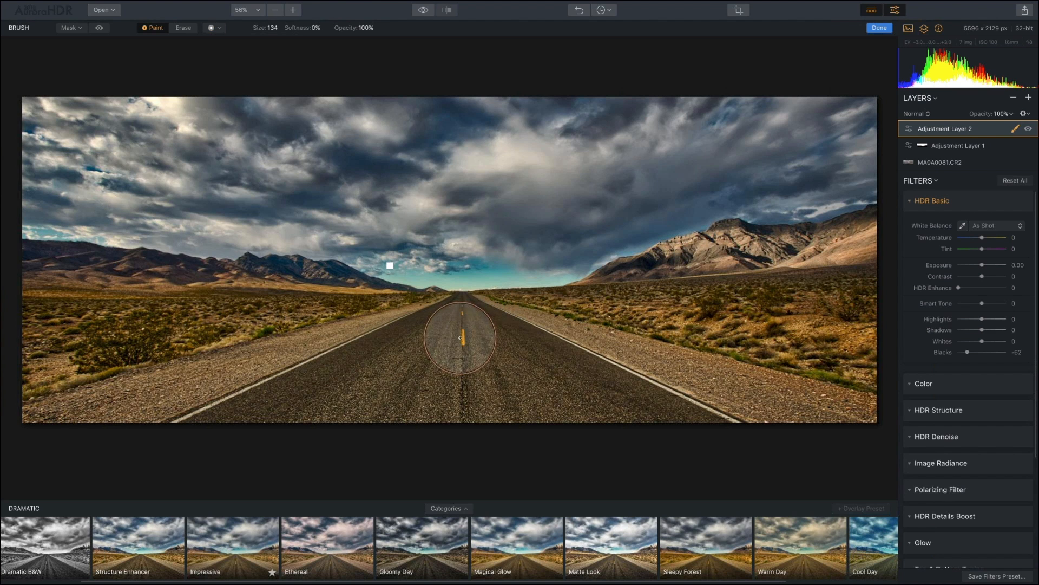
mouse_move(403, 378)
left_mouse_down()
mouse_move(383, 364)
mouse_move(364, 381)
mouse_move(453, 331)
mouse_move(334, 418)
mouse_move(387, 404)
mouse_move(544, 409)
mouse_move(504, 396)
mouse_move(479, 348)
mouse_move(589, 422)
mouse_move(350, 385)
mouse_move(213, 439)
left_mouse_up()
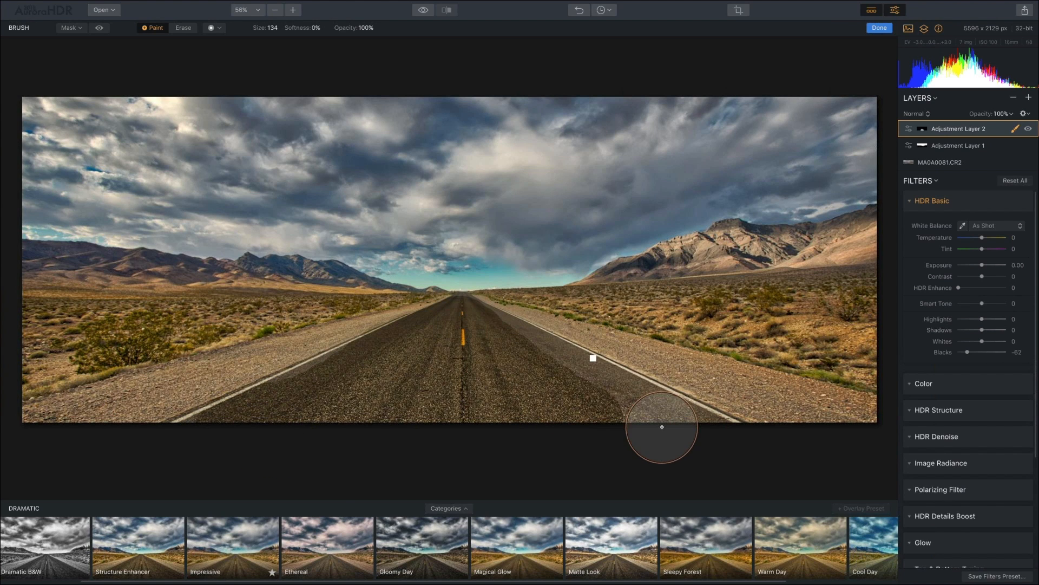
left_click_drag(548, 363, 487, 334)
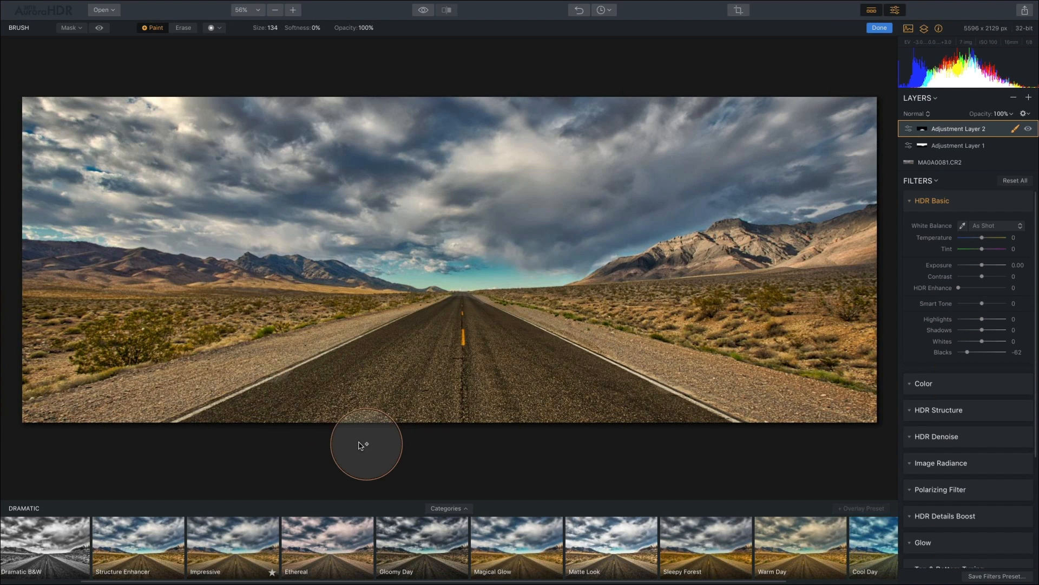
Compare the road with and without the second adjustment layer
mouse_move(1002, 203)
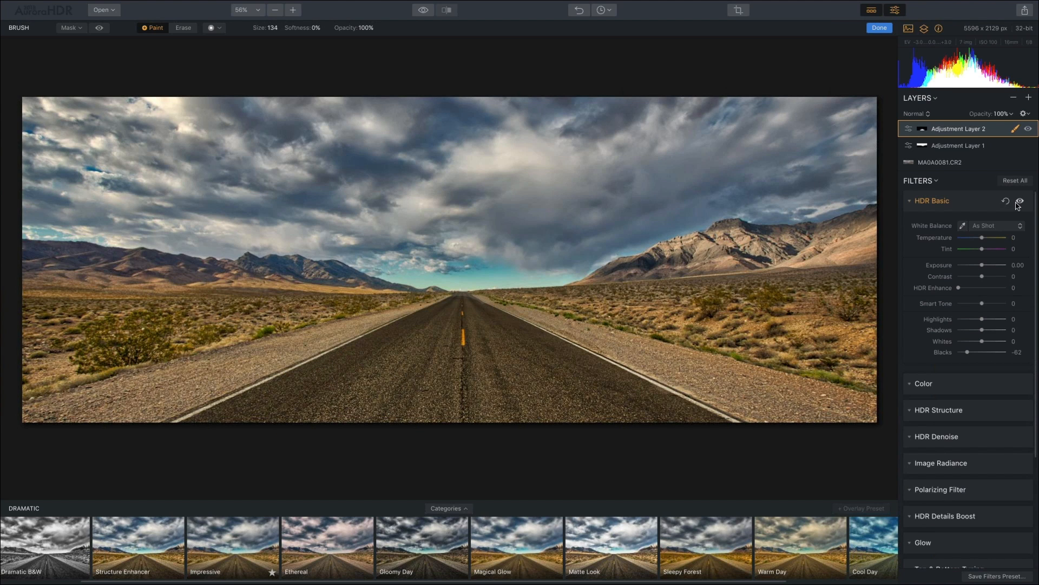
left_click(1029, 129)
left_click(1028, 130)
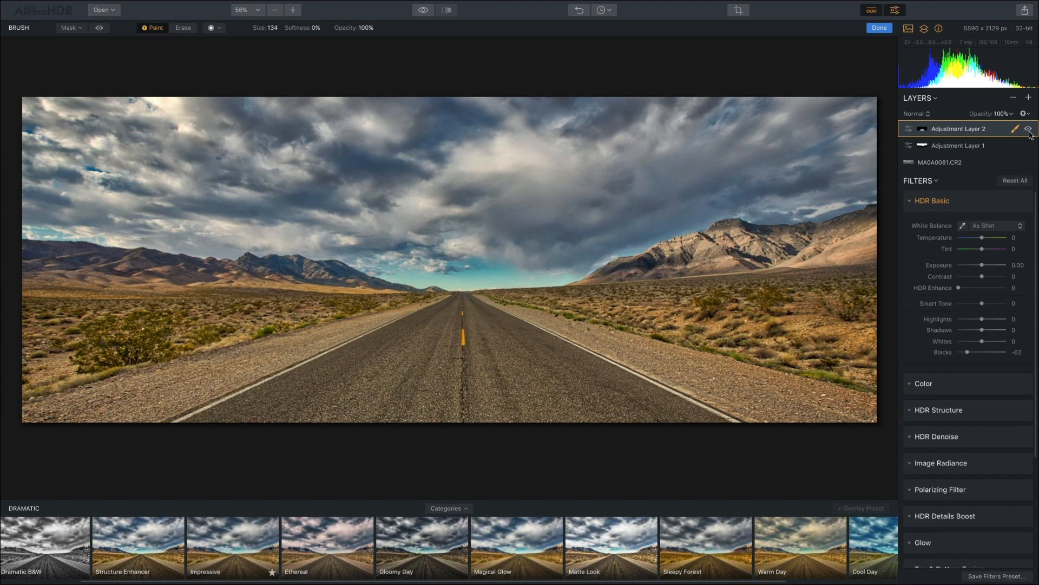
left_click(1028, 130)
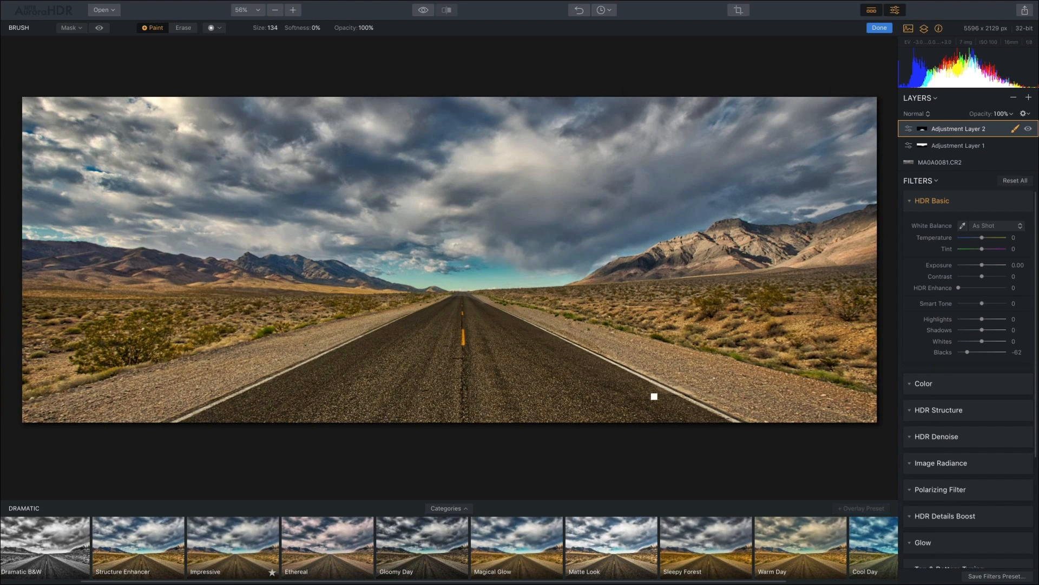
mouse_move(692, 531)
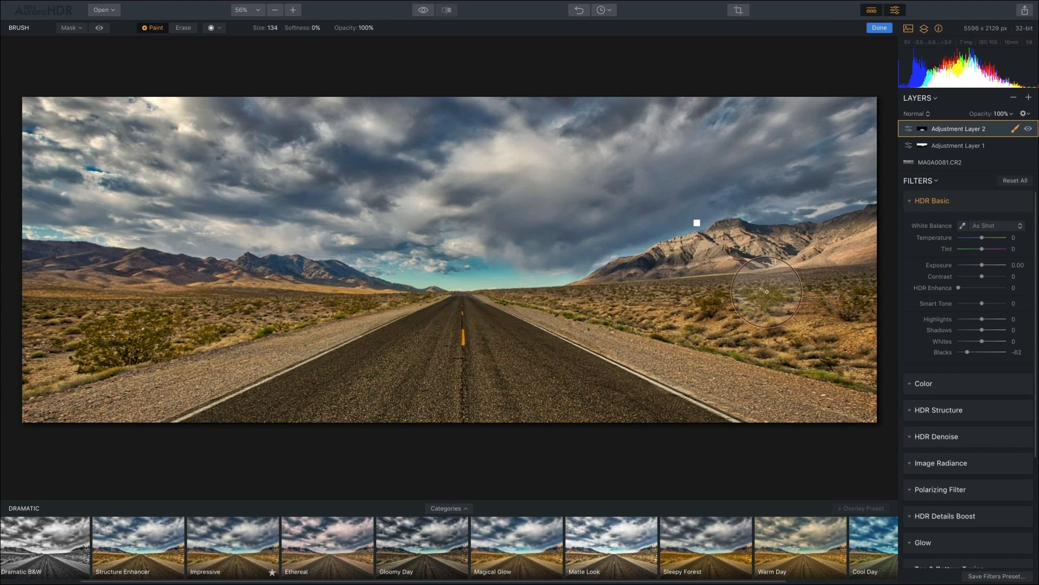
With both adjustment layers hidden, save the base image's filters as the preset "evening roadway" and check the preset categories
left_click(956, 146)
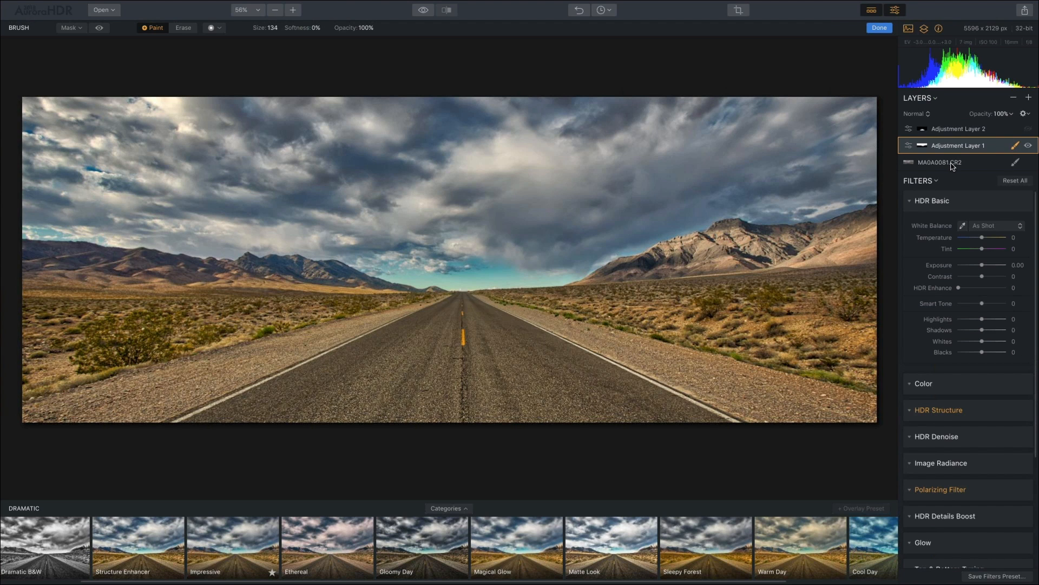
left_click(953, 164)
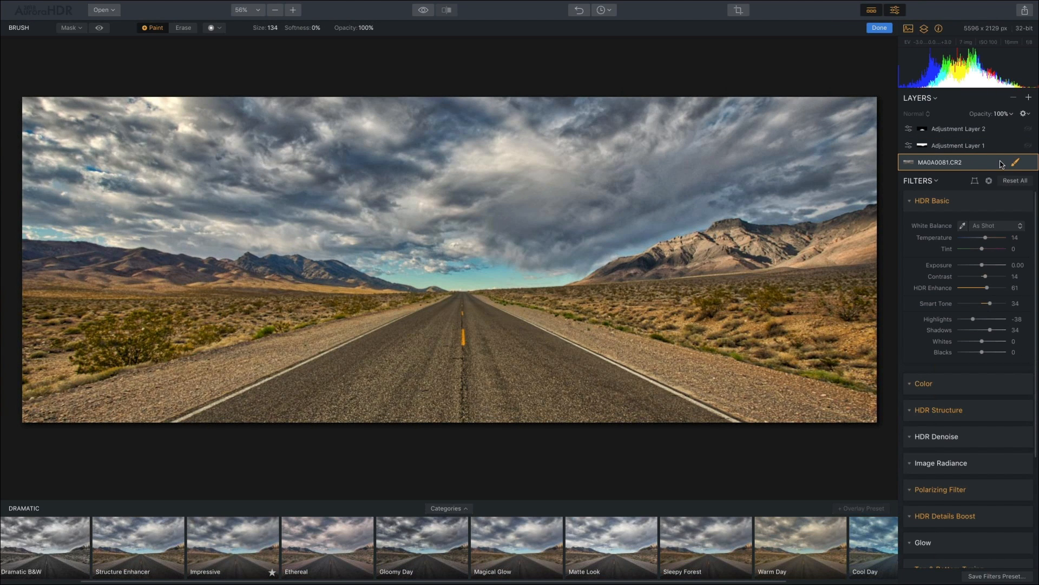
left_click(998, 577)
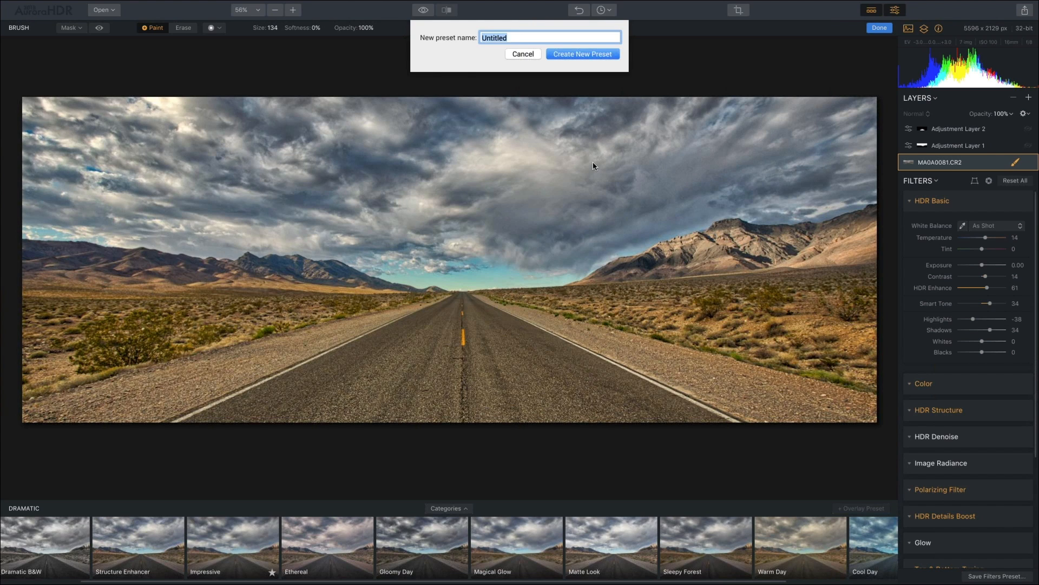
left_click_drag(539, 41, 468, 98)
type("evening roadway")
left_click(590, 53)
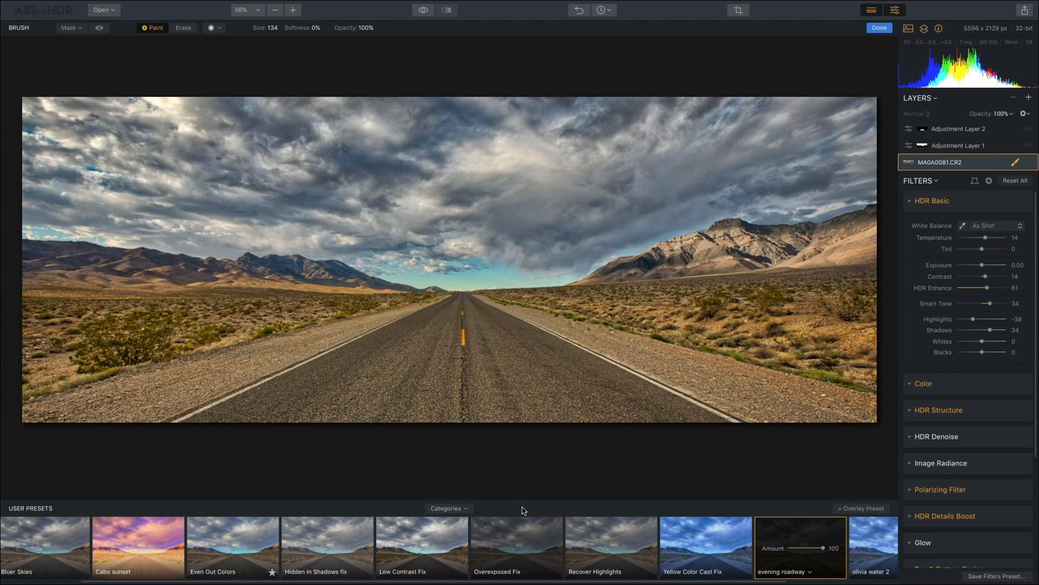
left_click(463, 510)
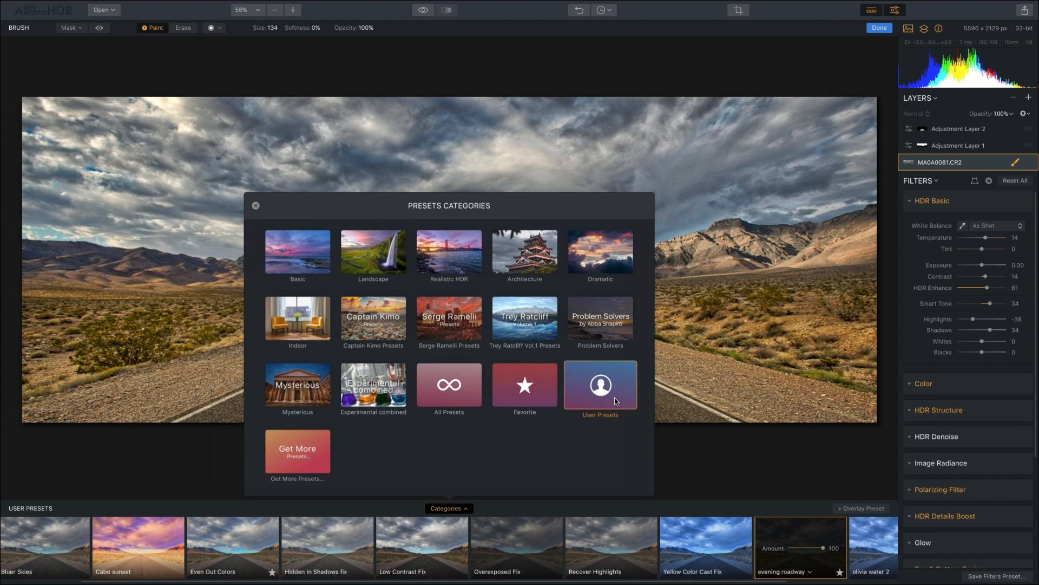
left_click(733, 480)
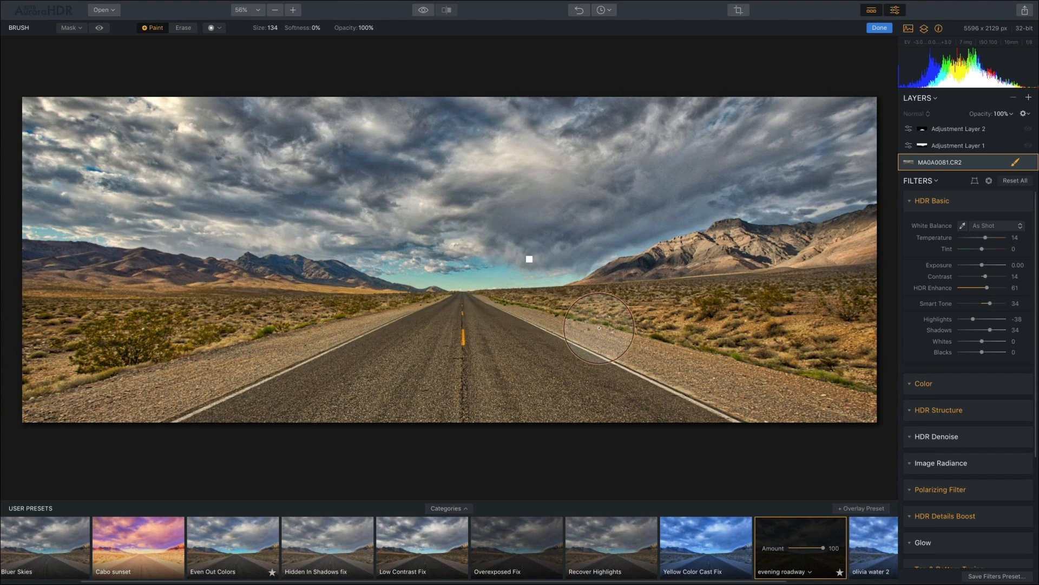
Look over the export, sharing and Open In destinations, as well as the file and image commands
left_click(1025, 12)
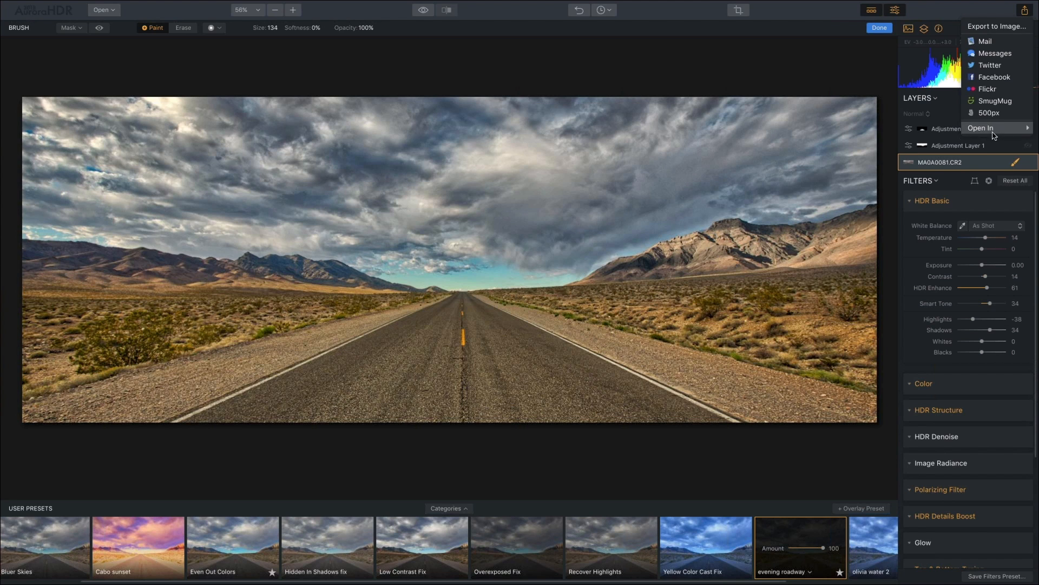
mouse_move(994, 135)
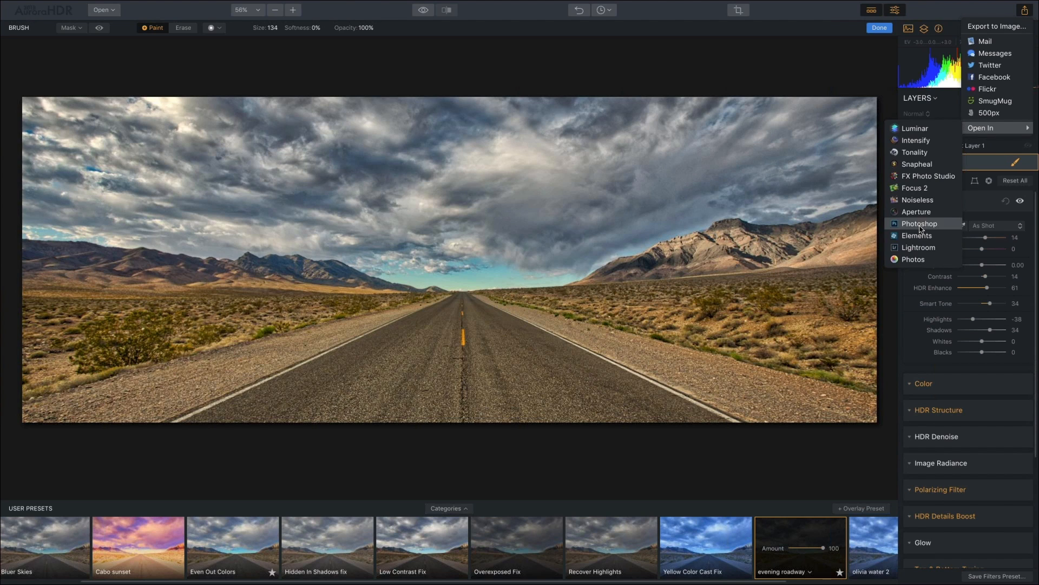
left_click(355, 73)
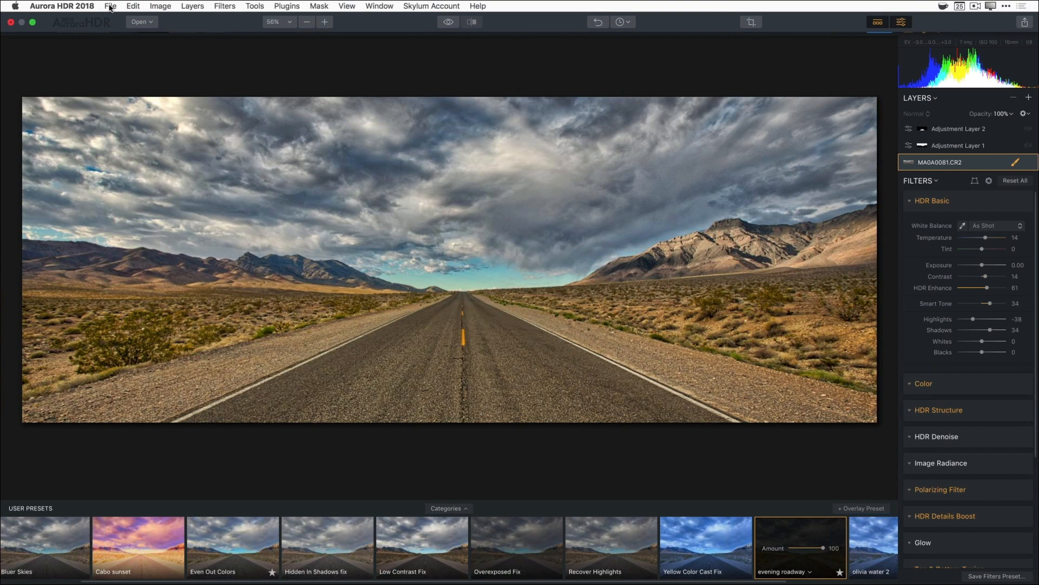
left_click(111, 7)
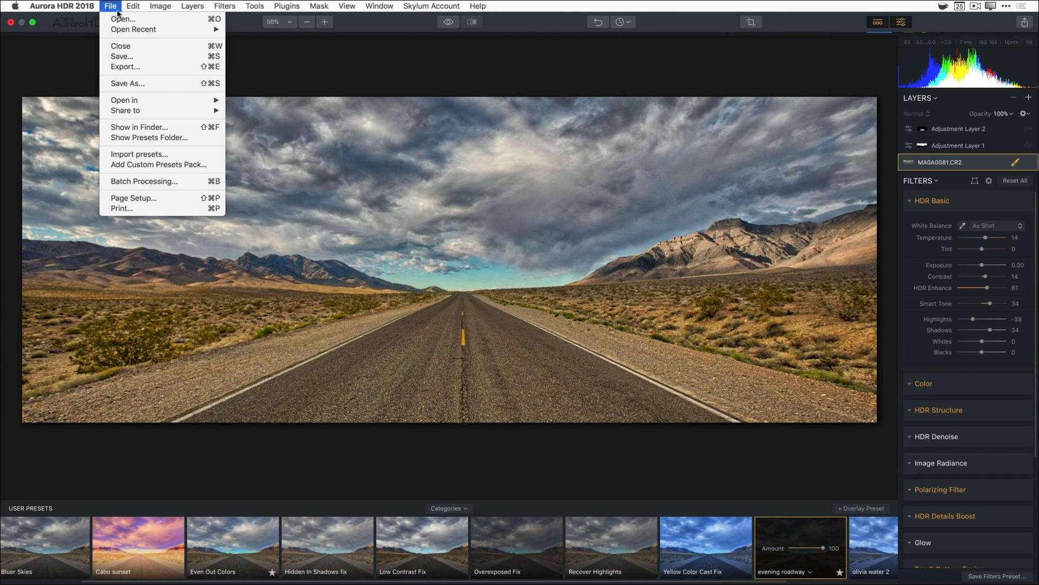
mouse_move(165, 8)
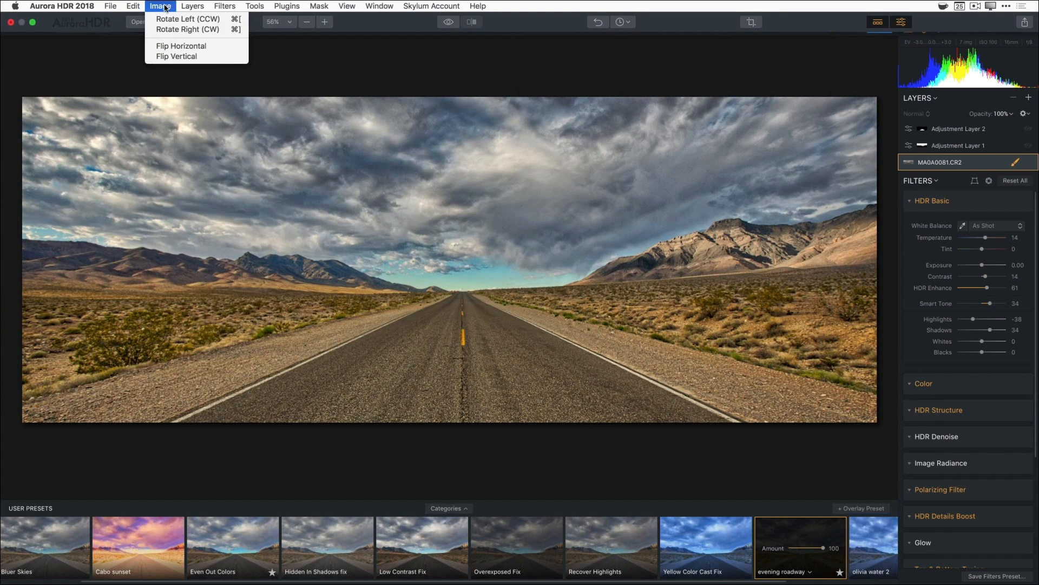
Switch to the Skylum website, open the Aurora HDR 2018 page and bring up its list of education resources
mouse_move(106, 6)
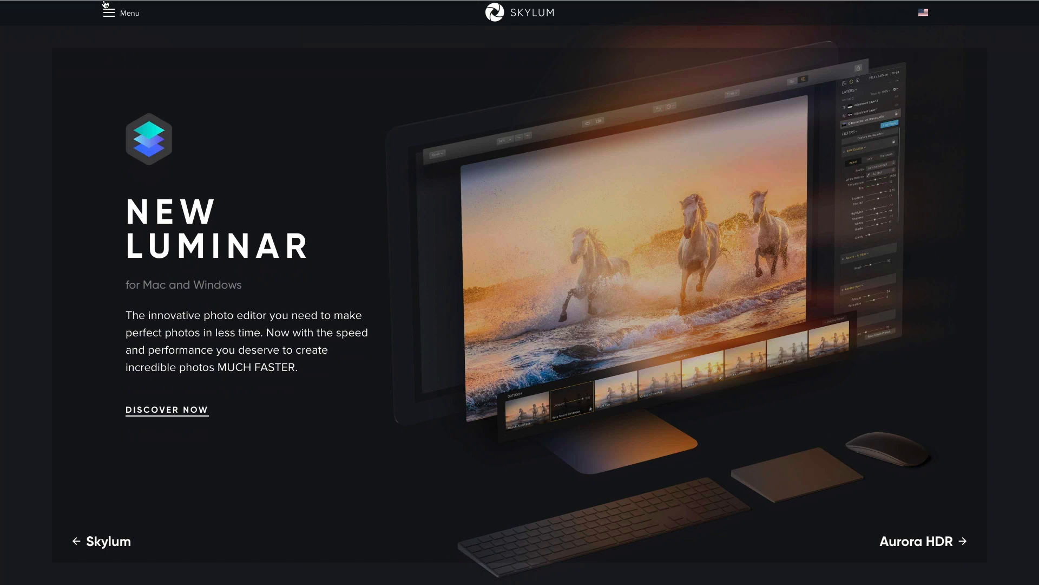
mouse_move(102, 1)
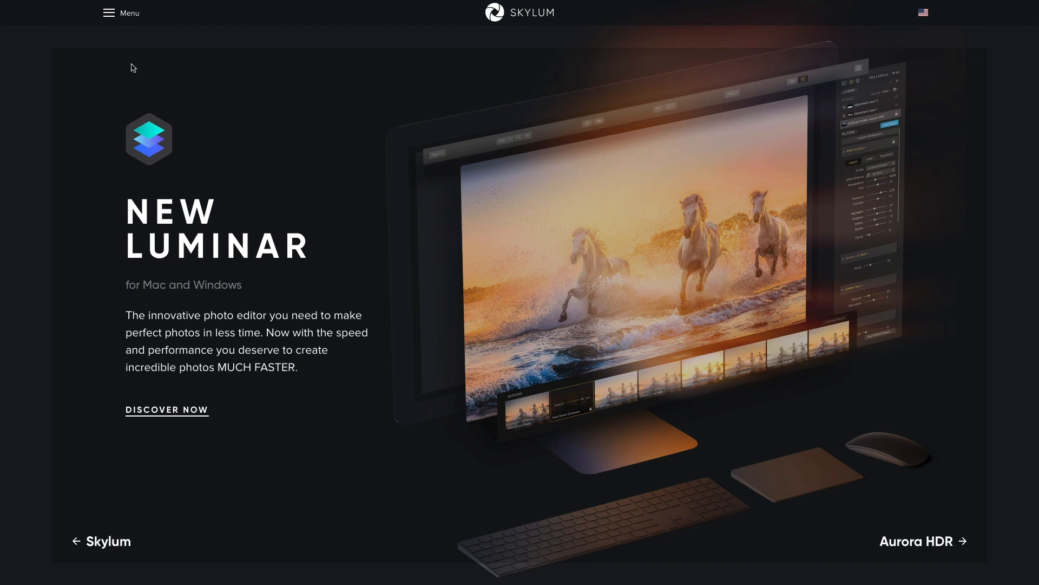
left_click(110, 15)
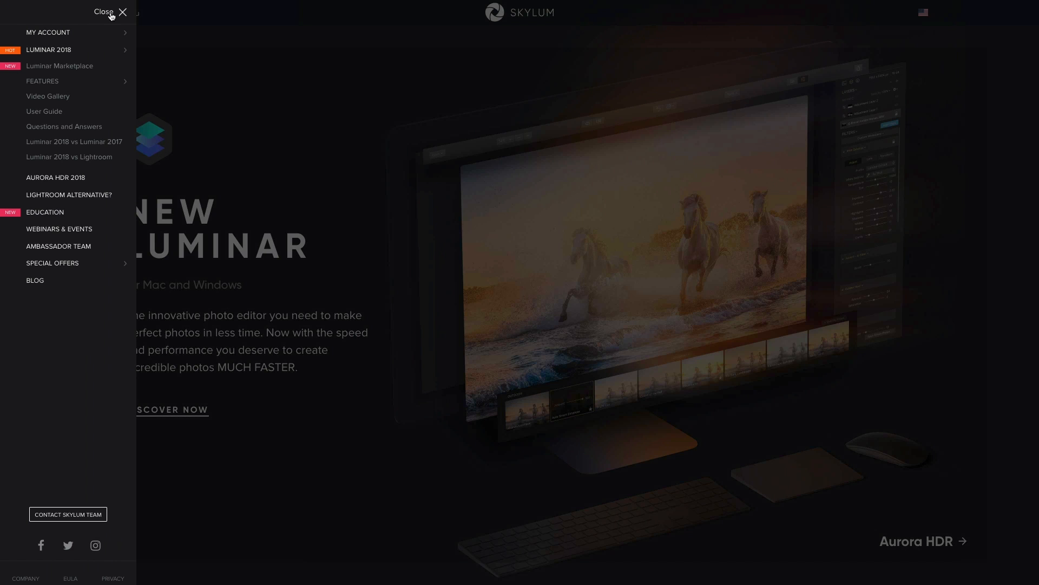
mouse_move(82, 37)
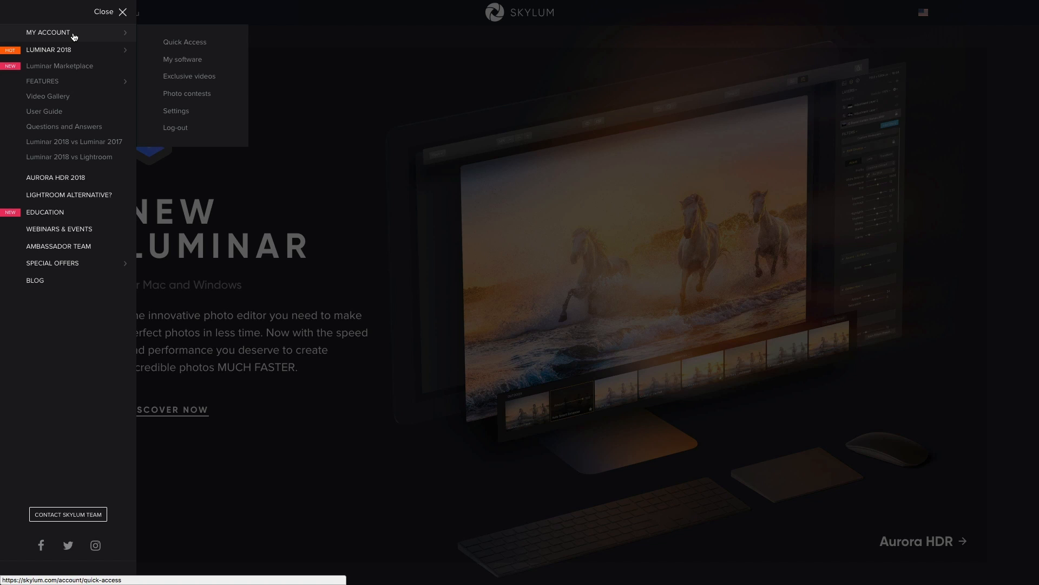
mouse_move(66, 79)
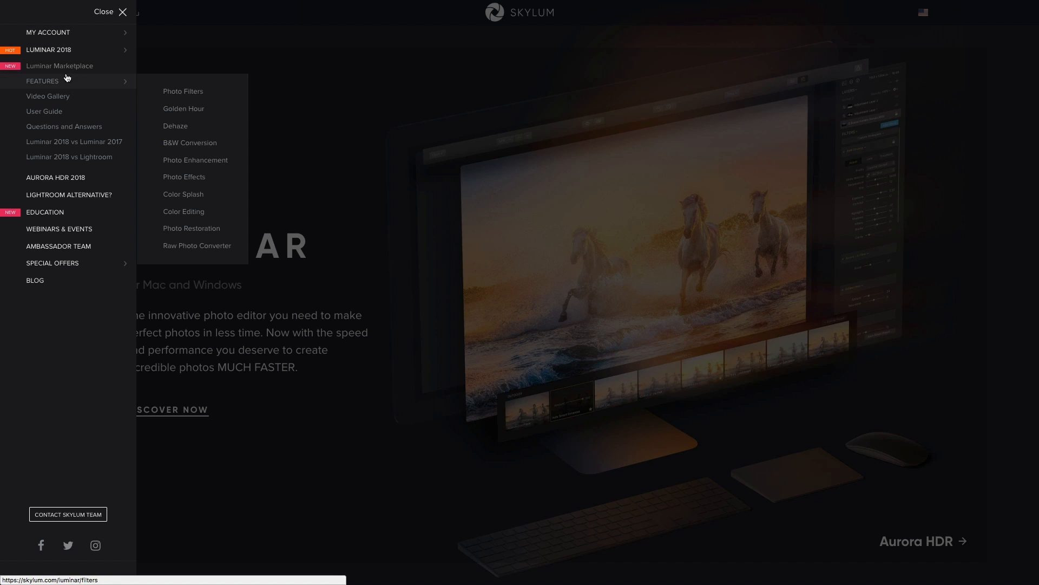
mouse_move(43, 51)
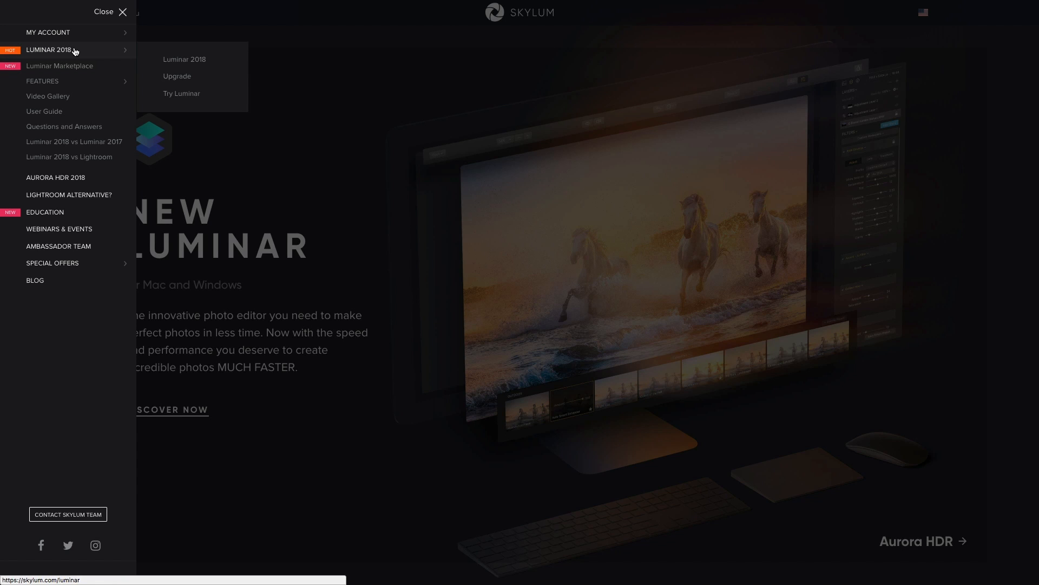
left_click(66, 179)
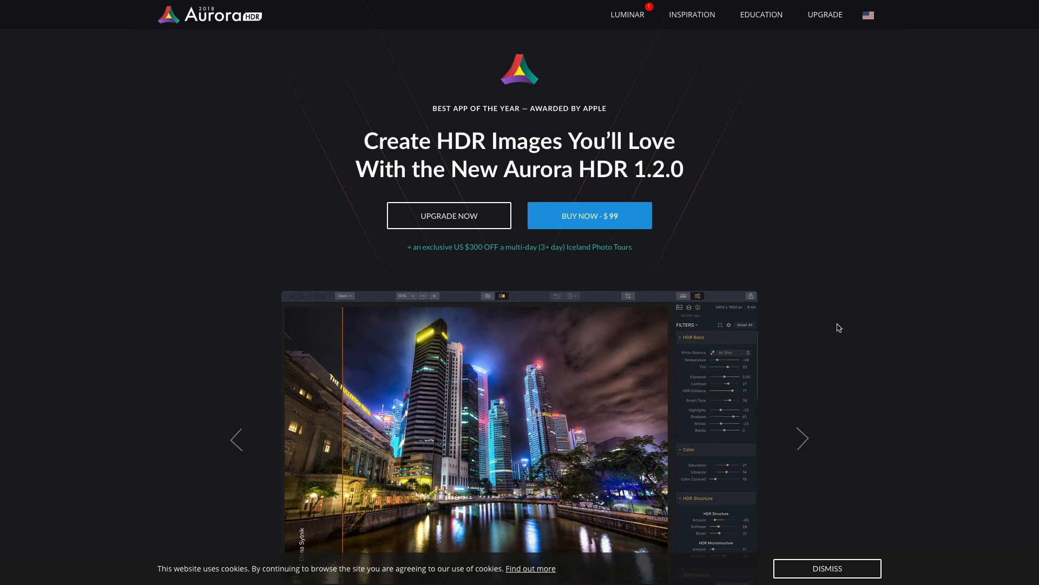
mouse_move(695, 16)
mouse_move(758, 16)
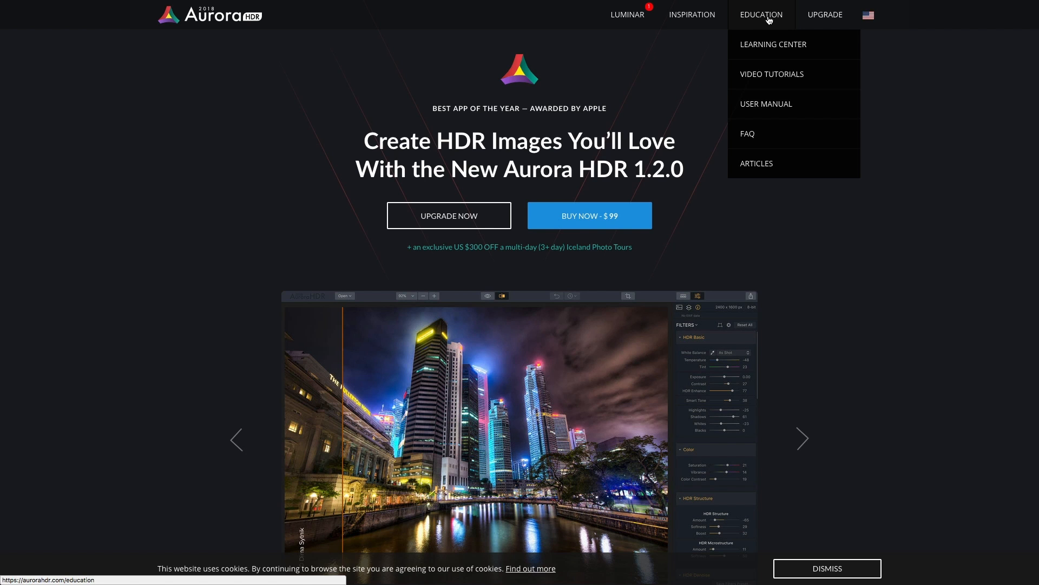
Open the Aurora HDR video tutorials and look through the available lessons and webinars
left_click(777, 76)
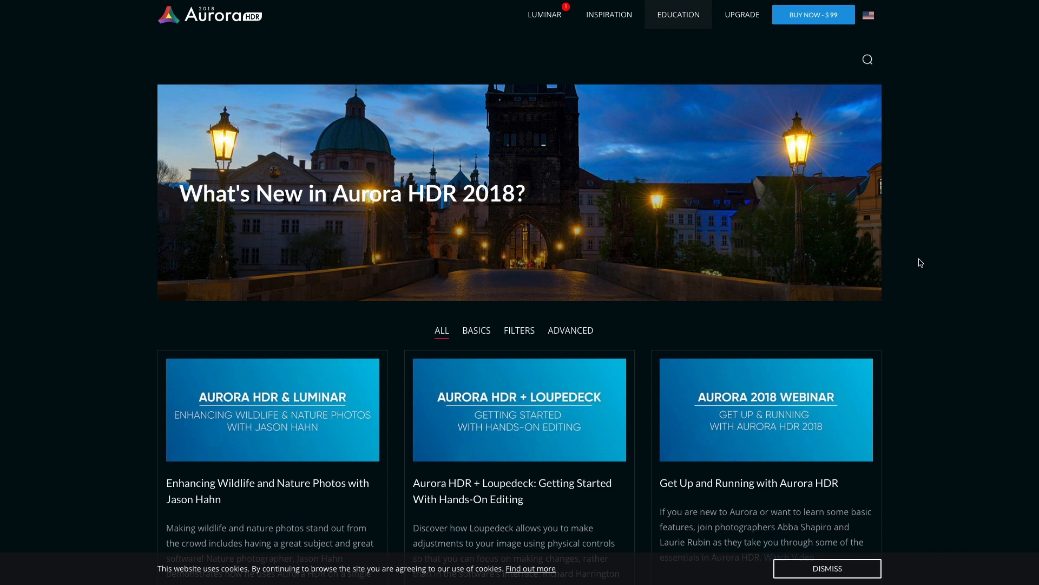
scroll(905, 415, "down", 5)
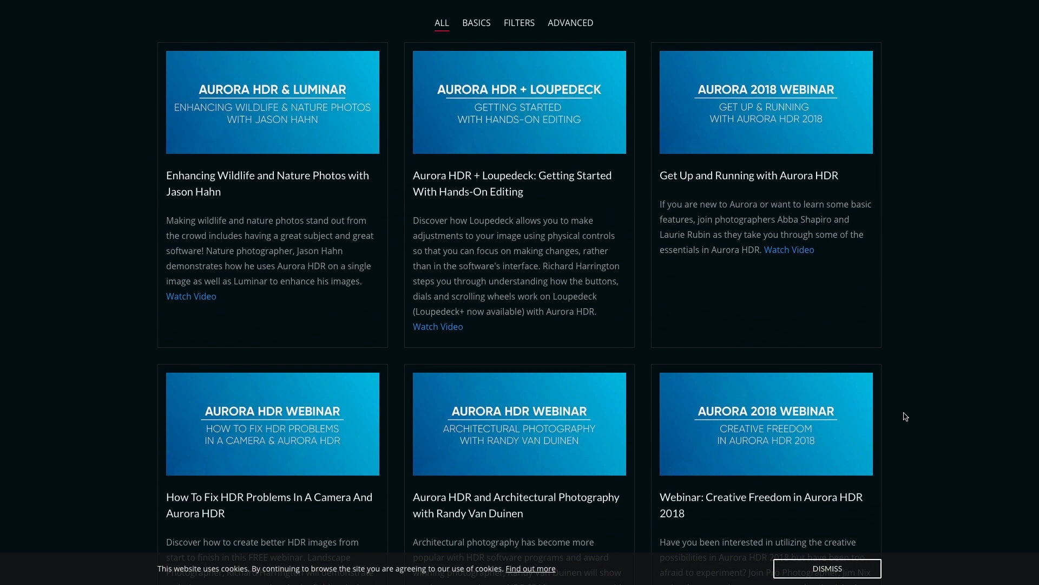
scroll(906, 416, "down", 7)
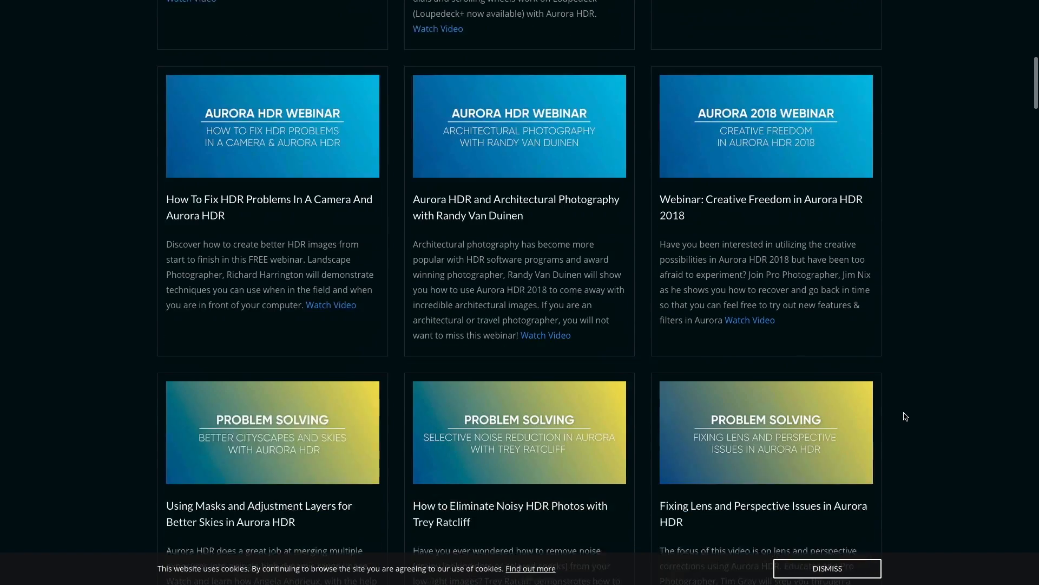
scroll(906, 415, "down", 7)
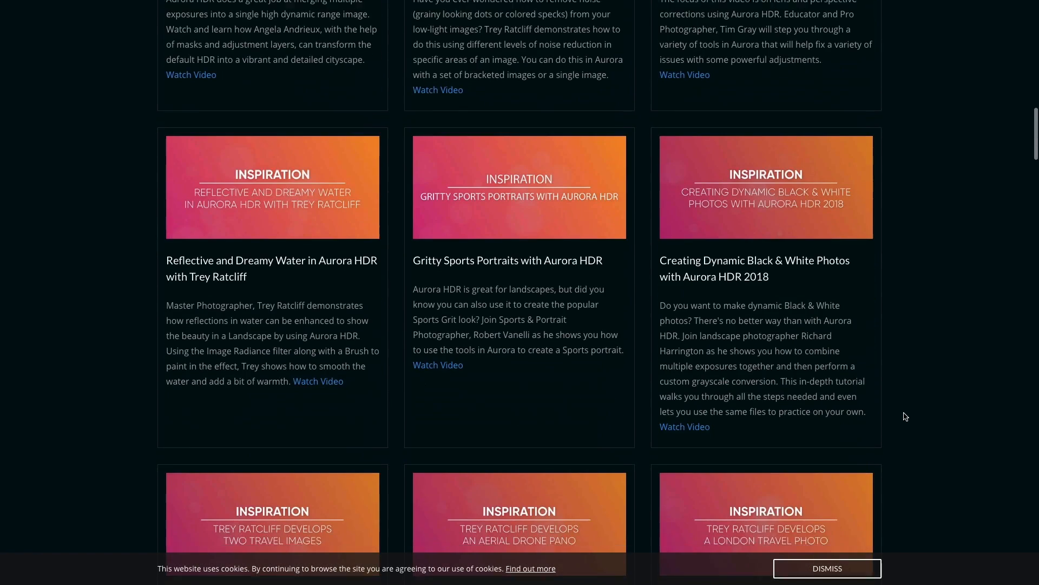
scroll(906, 416, "down", 9)
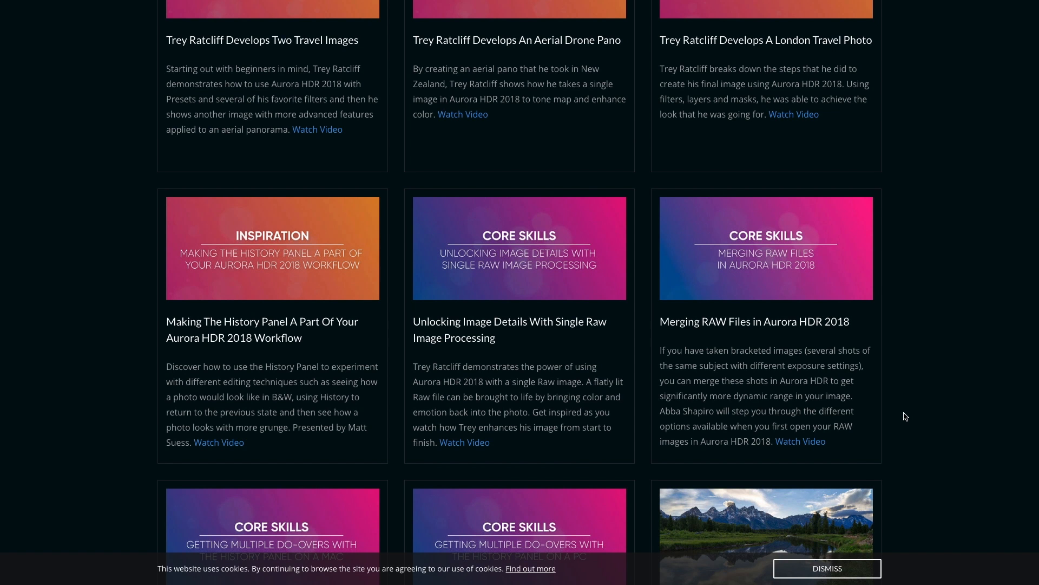
scroll(906, 416, "down", 8)
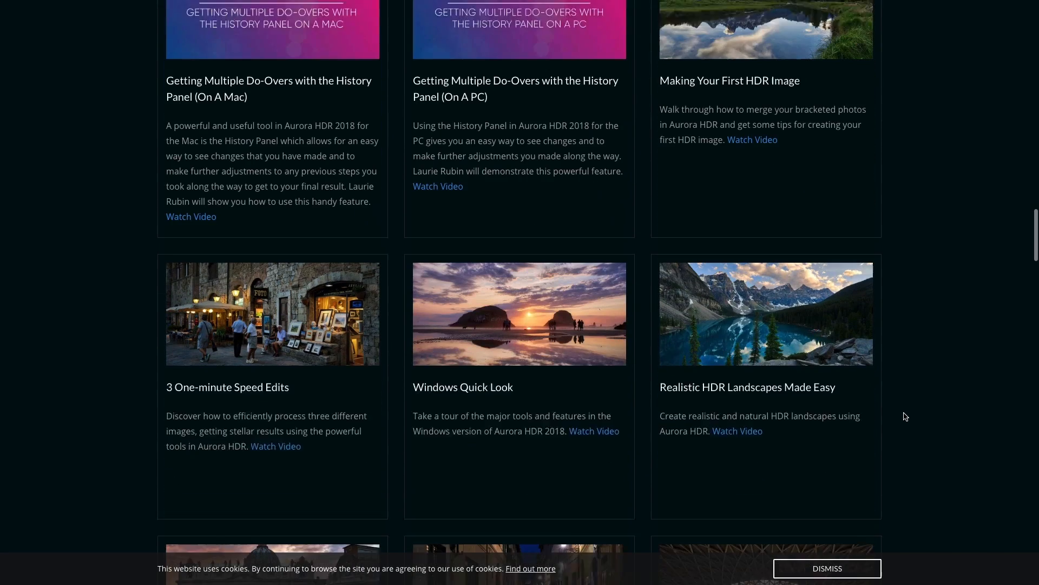
scroll(906, 416, "up", 20)
scroll(906, 416, "up", 10)
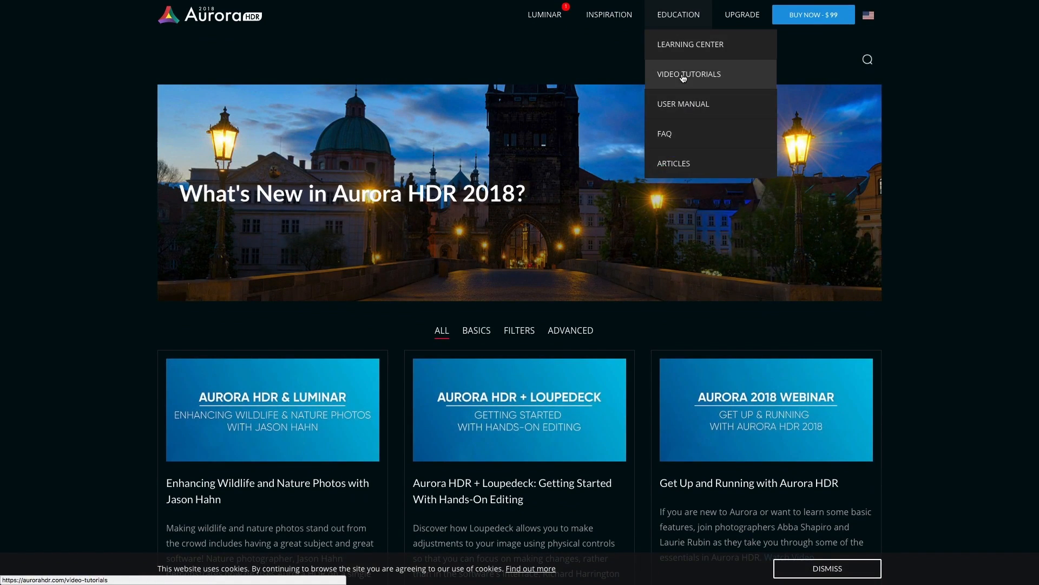
Open the Aurora HDR 2018 user manual and look over its topic list and PDF user guide downloads
left_click(694, 102)
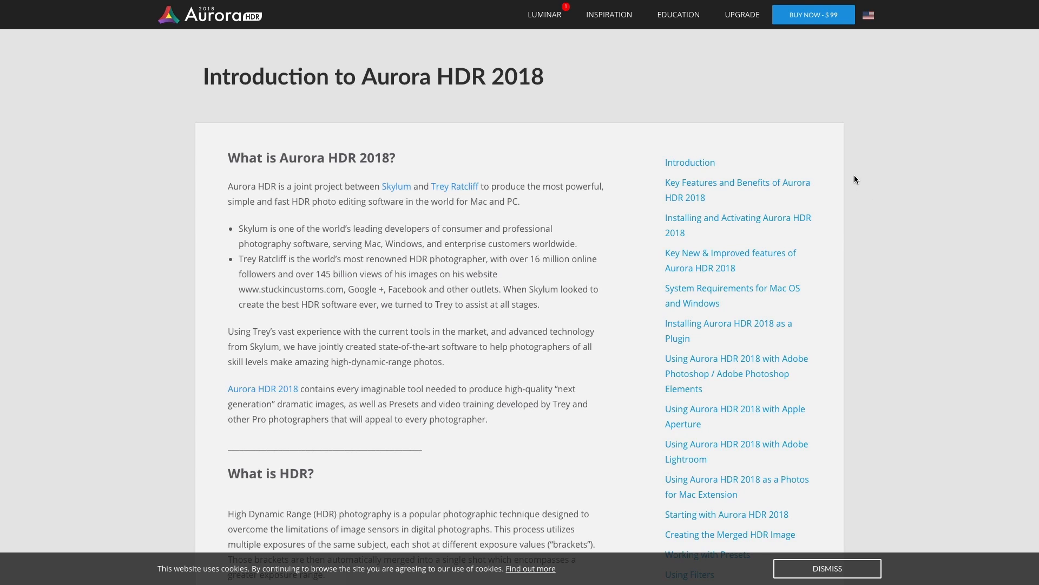
scroll(872, 379, "down", 1)
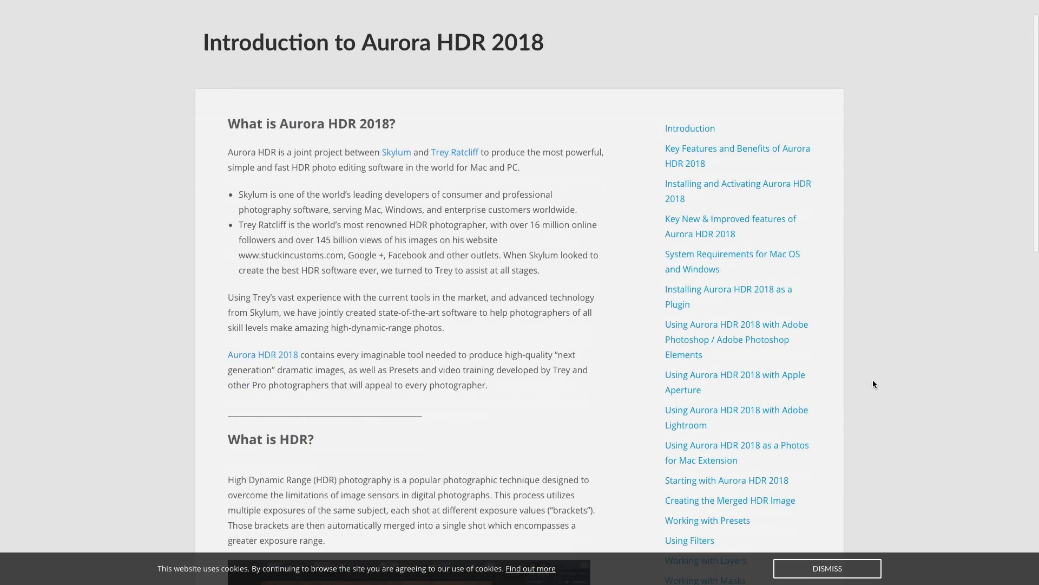
scroll(873, 382, "down", 3)
scroll(873, 381, "down", 3)
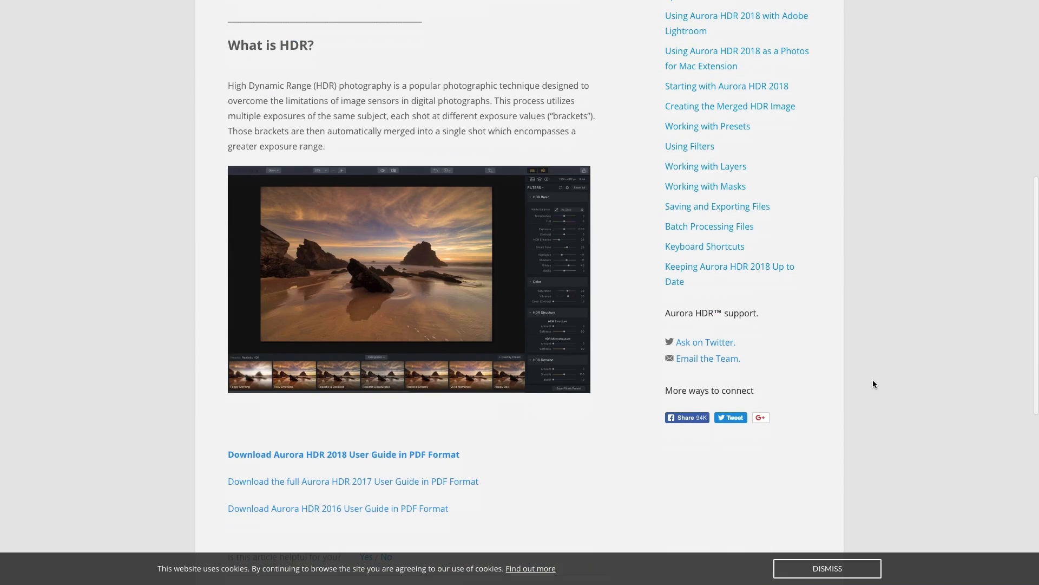
scroll(872, 383, "down", 3)
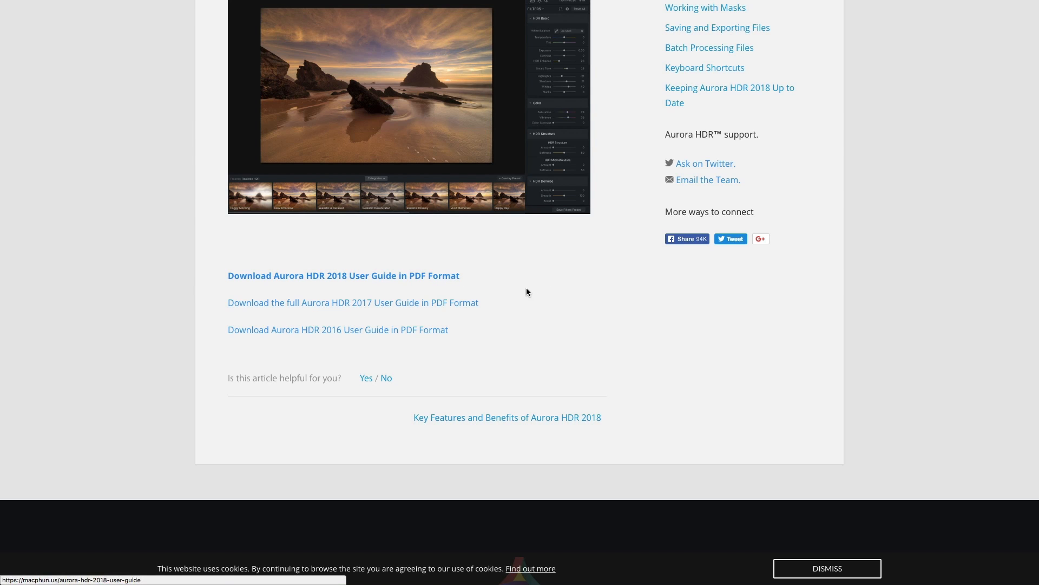
scroll(527, 288, "up", 12)
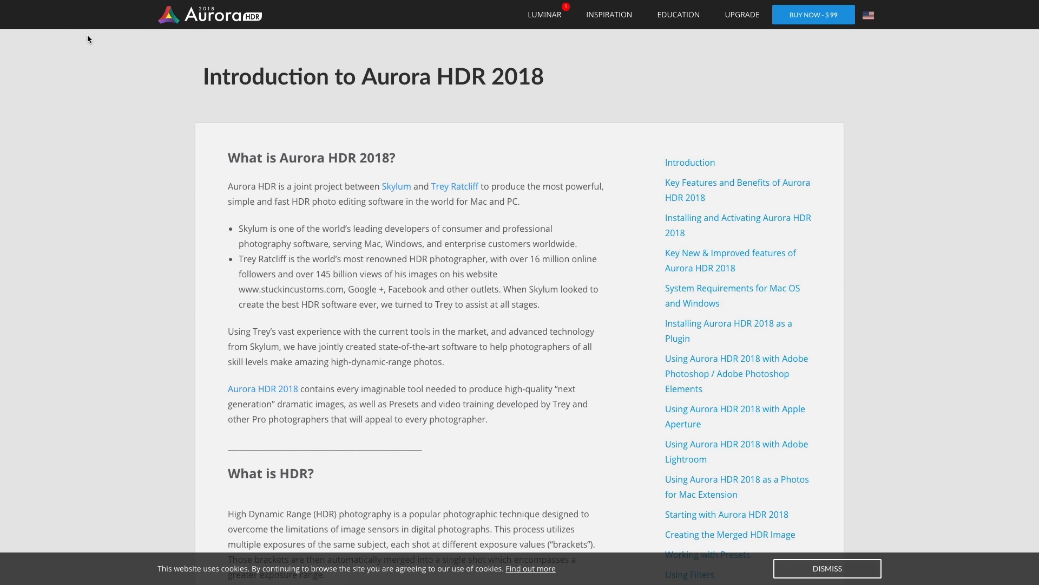
Return to the Skylum website, open its Education section and browse the first page of posts
mouse_move(119, 2)
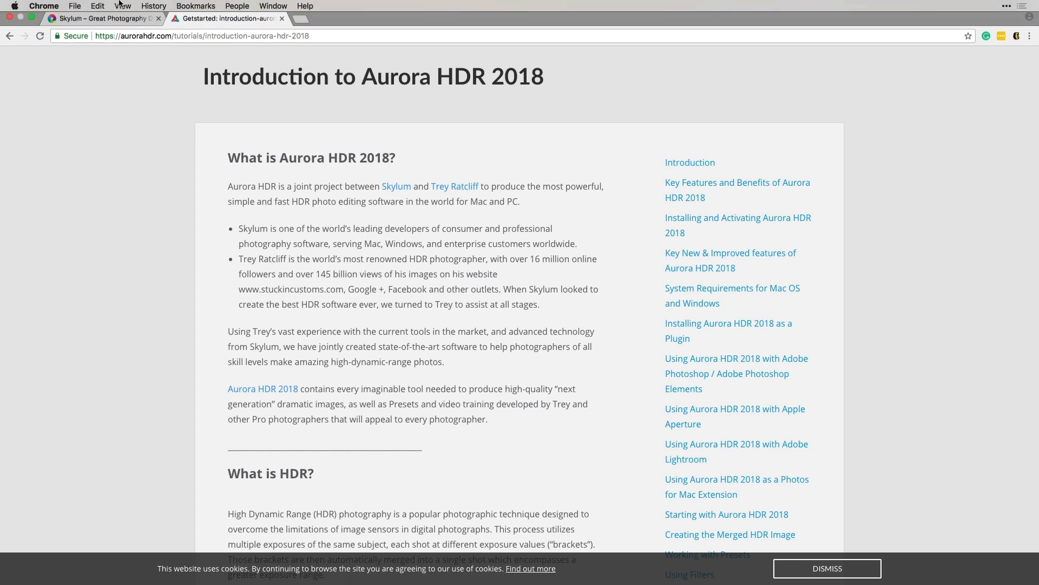
left_click(120, 24)
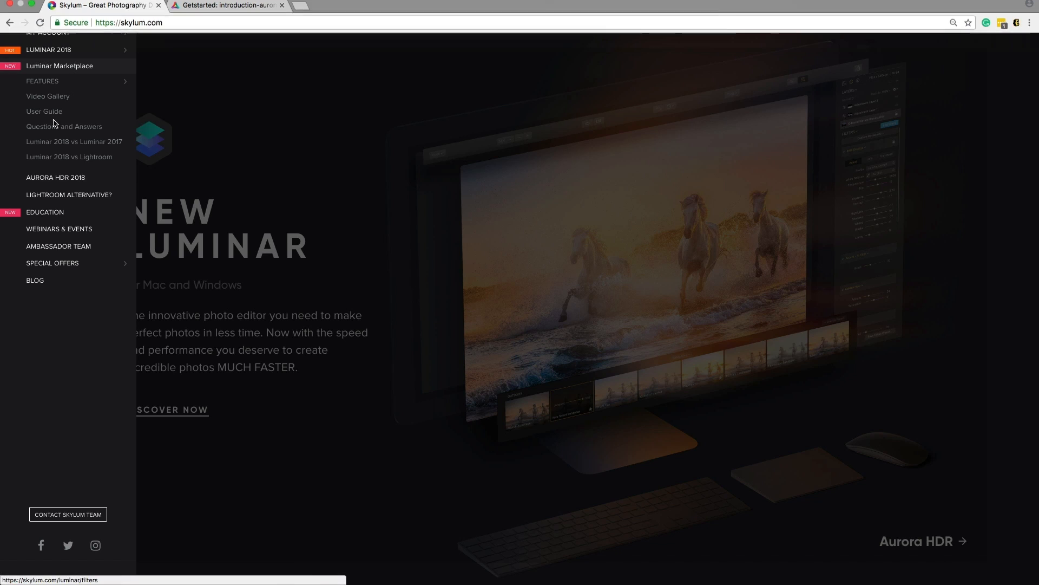
left_click(50, 215)
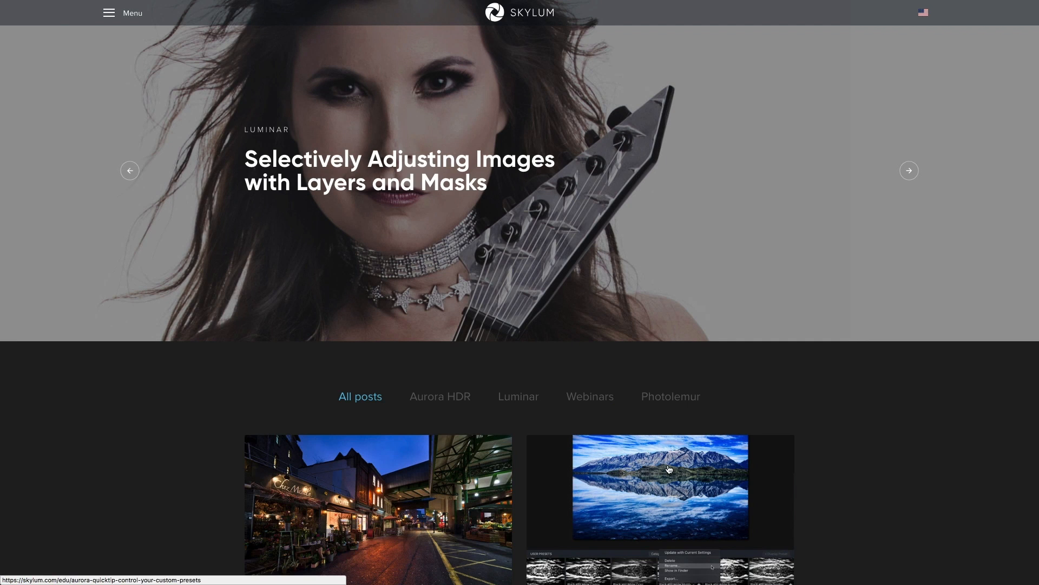
scroll(848, 541, "down", 3)
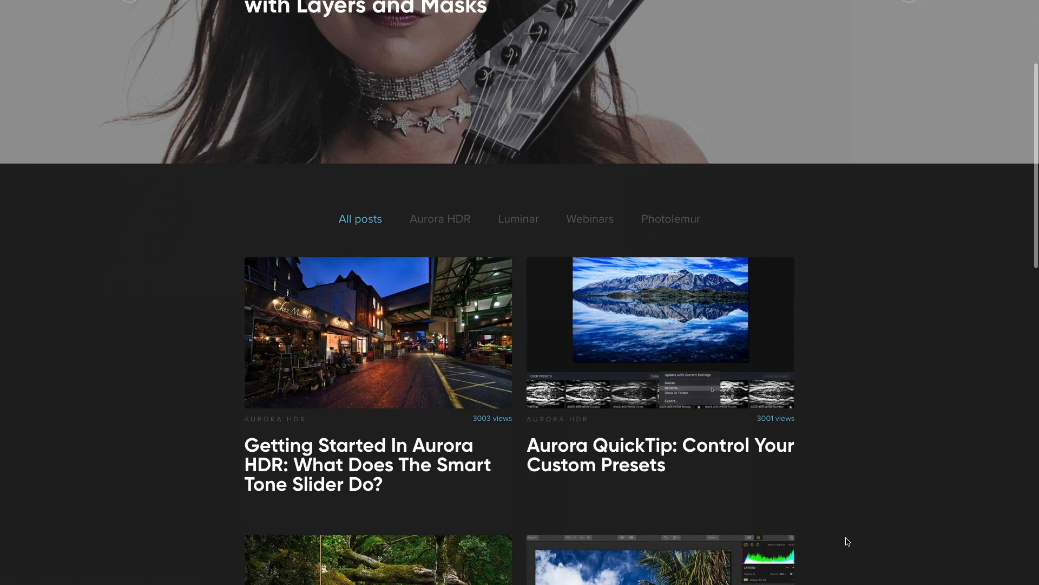
scroll(847, 541, "down", 2)
scroll(847, 541, "down", 1)
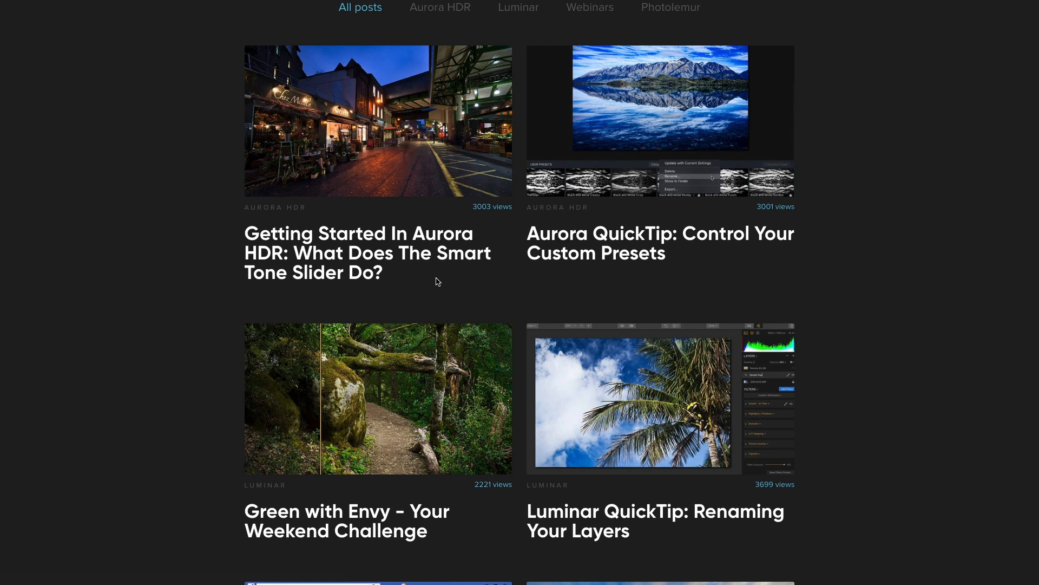
scroll(440, 558, "down", 4)
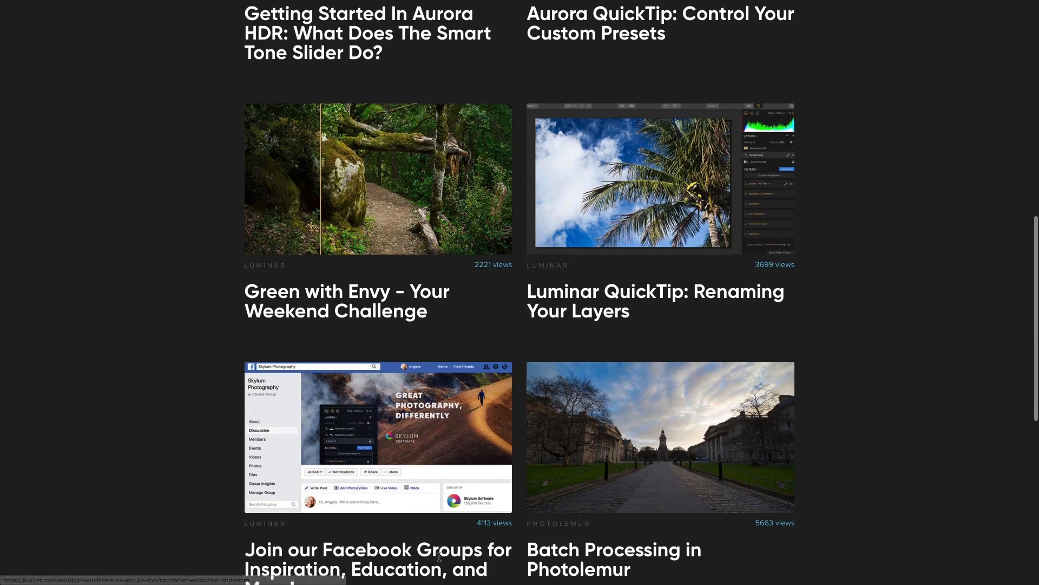
scroll(440, 558, "down", 1)
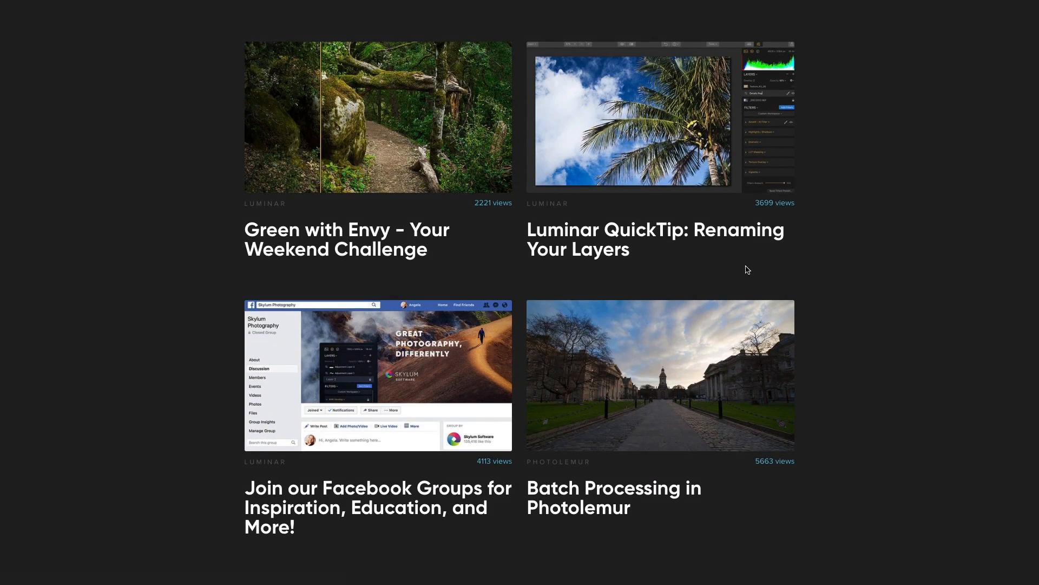
scroll(612, 404, "down", 2)
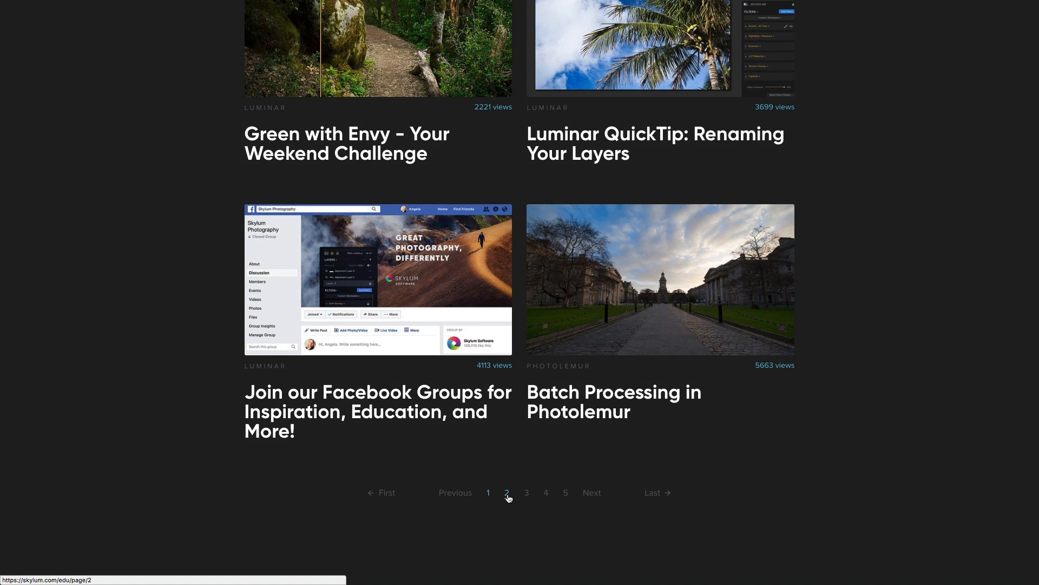
scroll(547, 512, "up", 15)
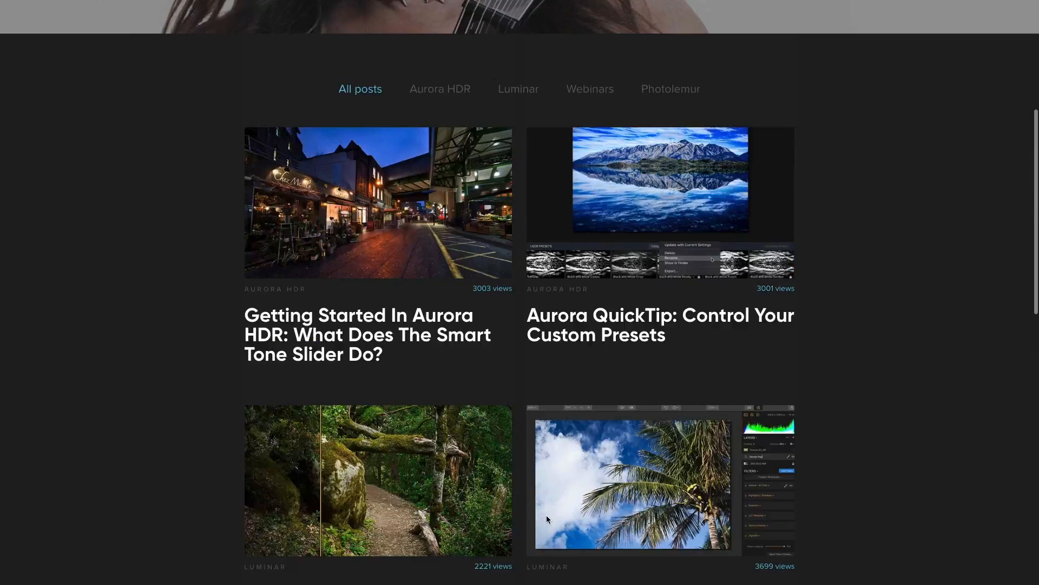
Open Skylum's Webinars & Events page and look through the upcoming and past events
left_click(109, 14)
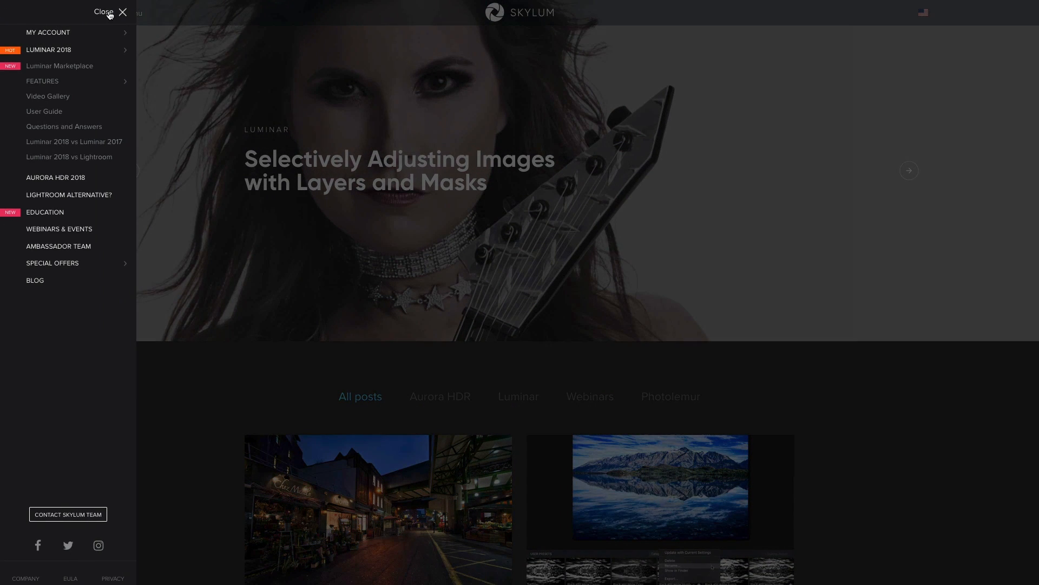
left_click(56, 234)
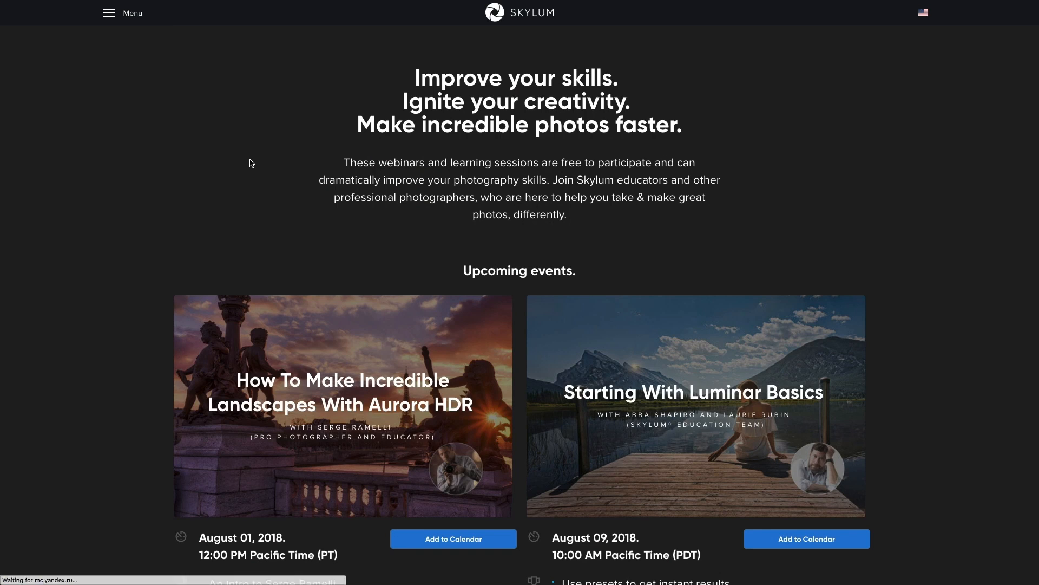
scroll(922, 447, "down", 2)
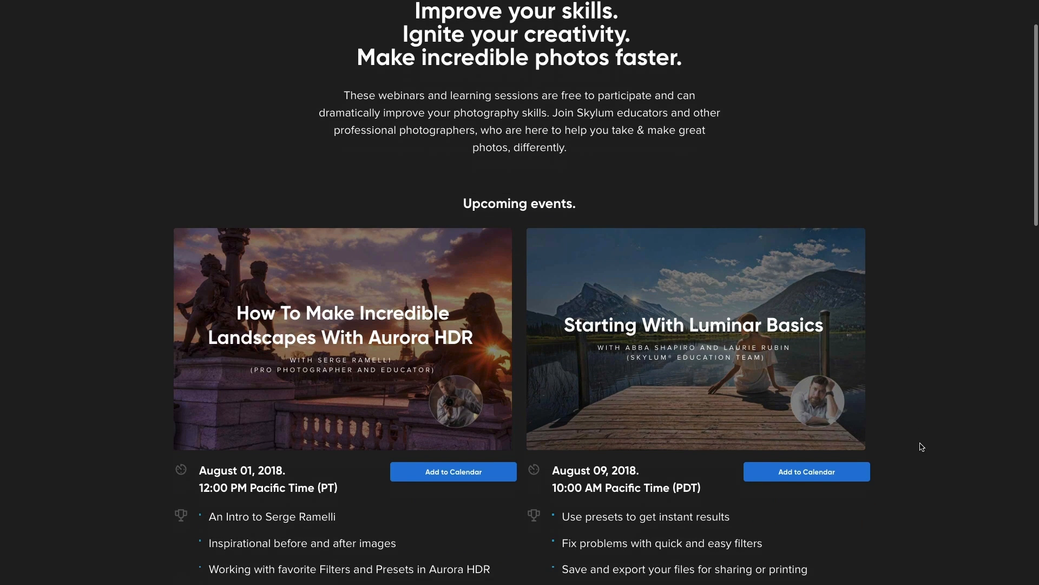
scroll(922, 447, "down", 4)
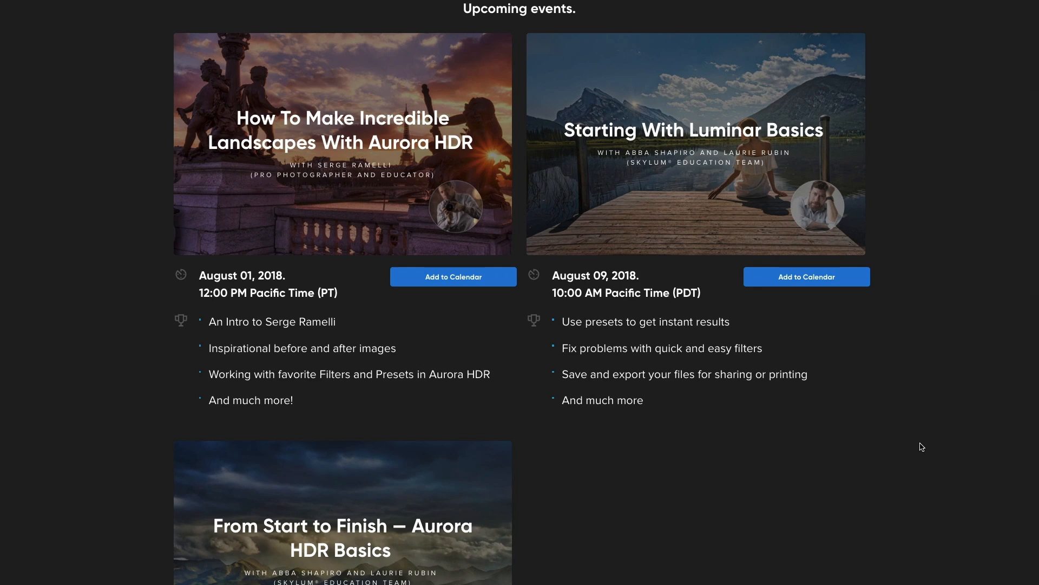
scroll(922, 447, "down", 18)
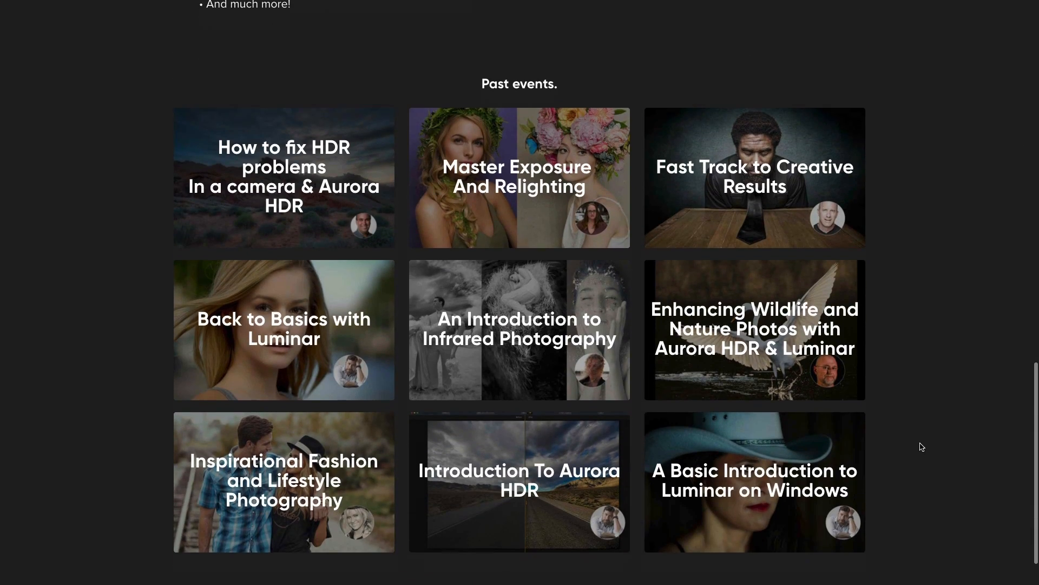
scroll(922, 447, "down", 1)
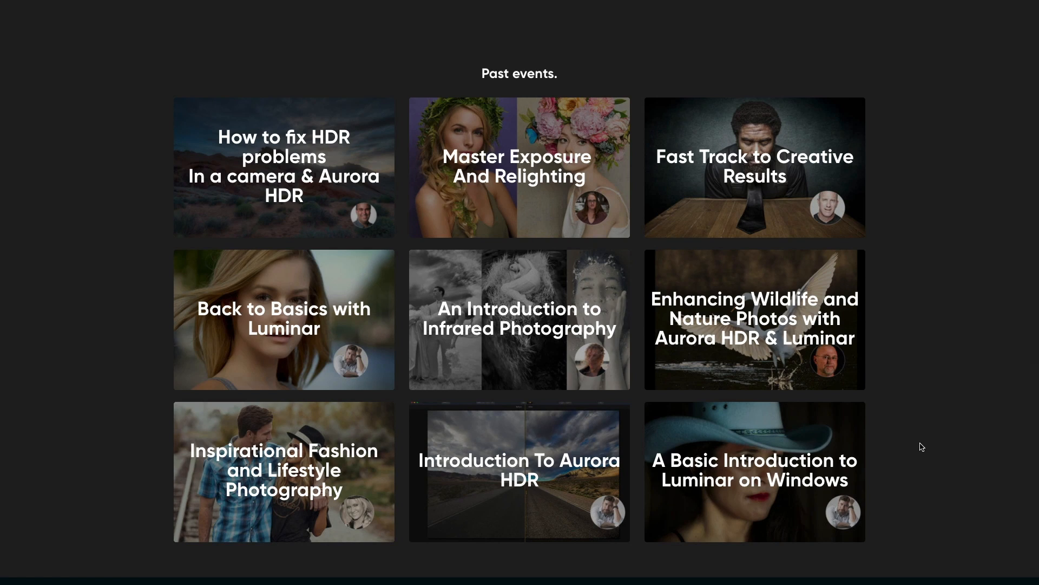
scroll(922, 446, "up", 20)
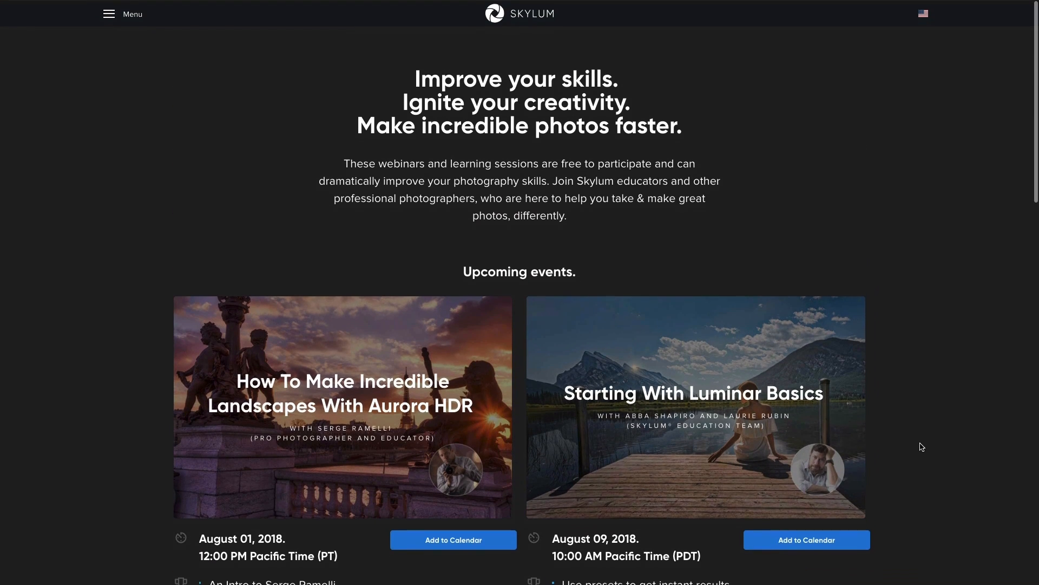
Open the Aurora HDR 2018 site again from the Skylum website
left_click(124, 17)
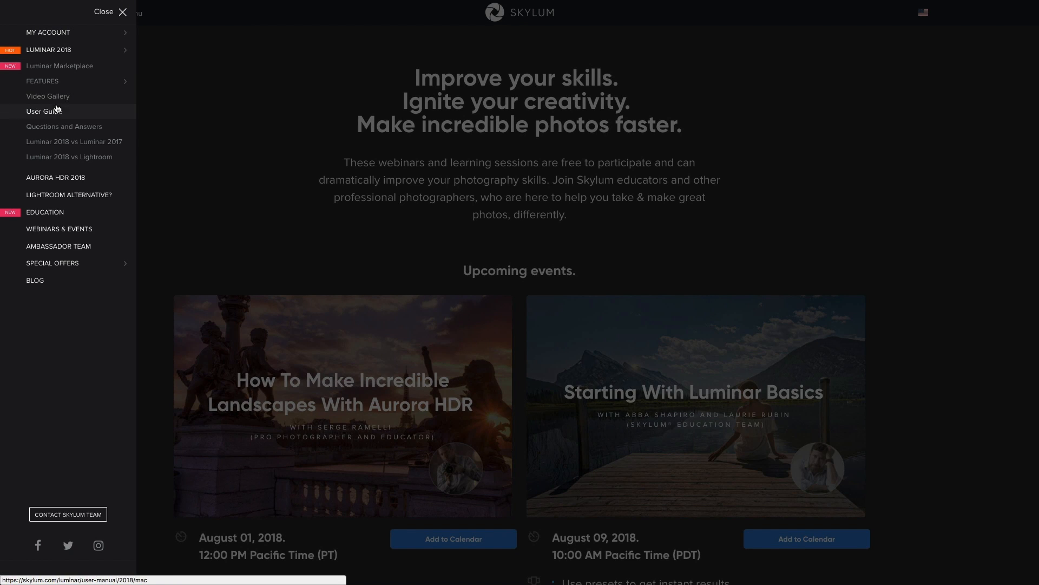
left_click(50, 176)
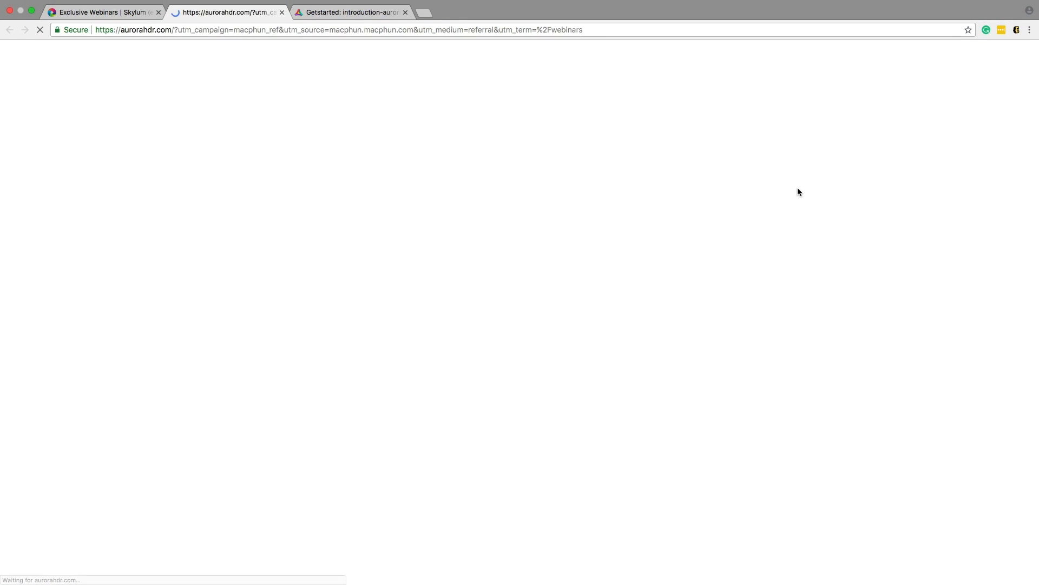